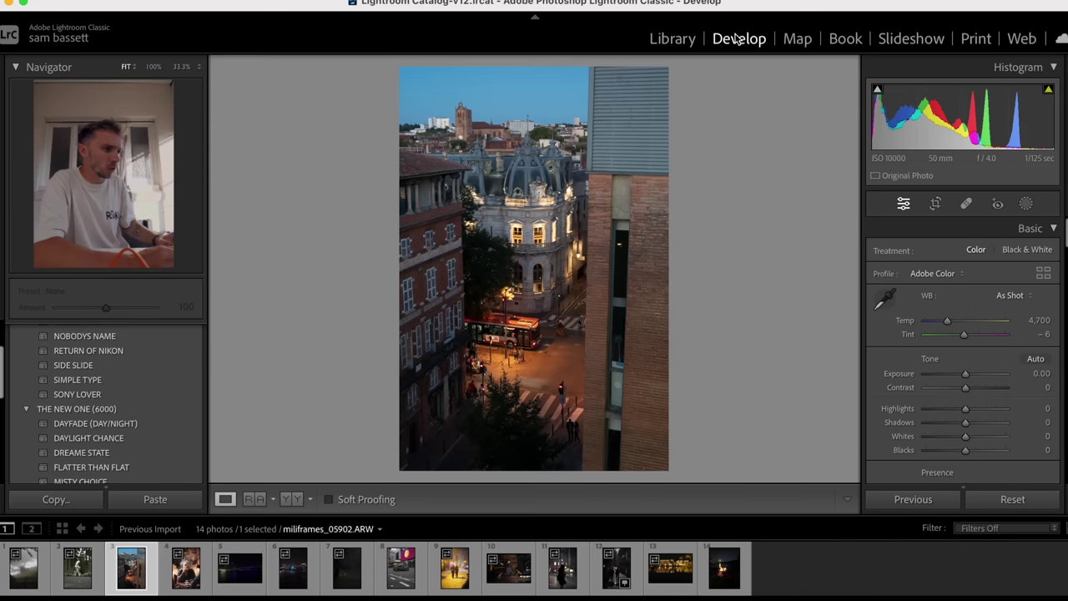
Step: Open the foggy cow photo Nielsxcph.CR3 for developing and apply the SONY LOVER preset to it
click(665, 46)
click(276, 173)
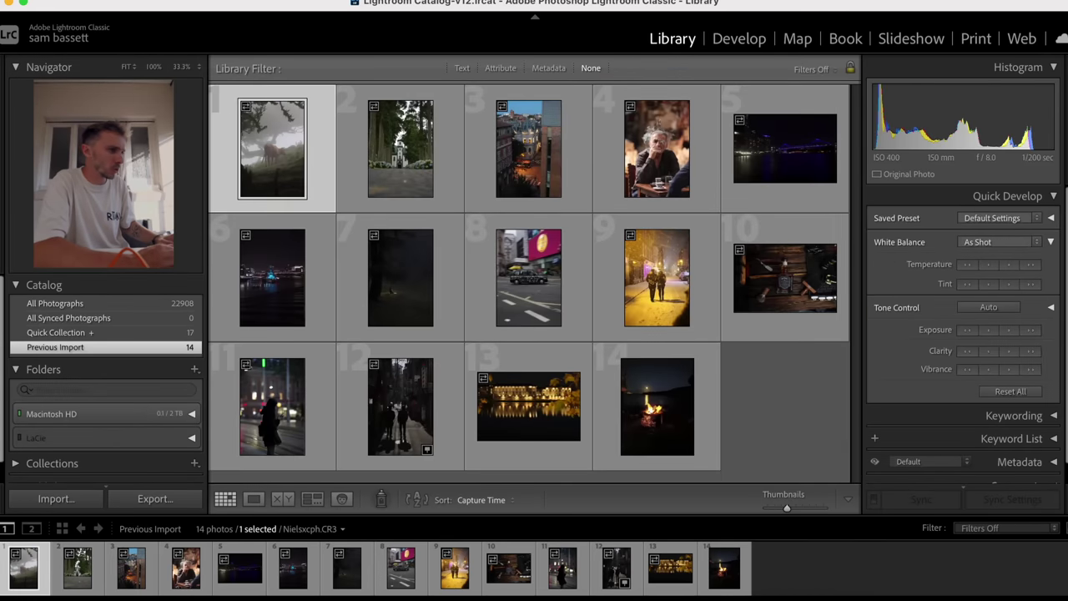
click(739, 38)
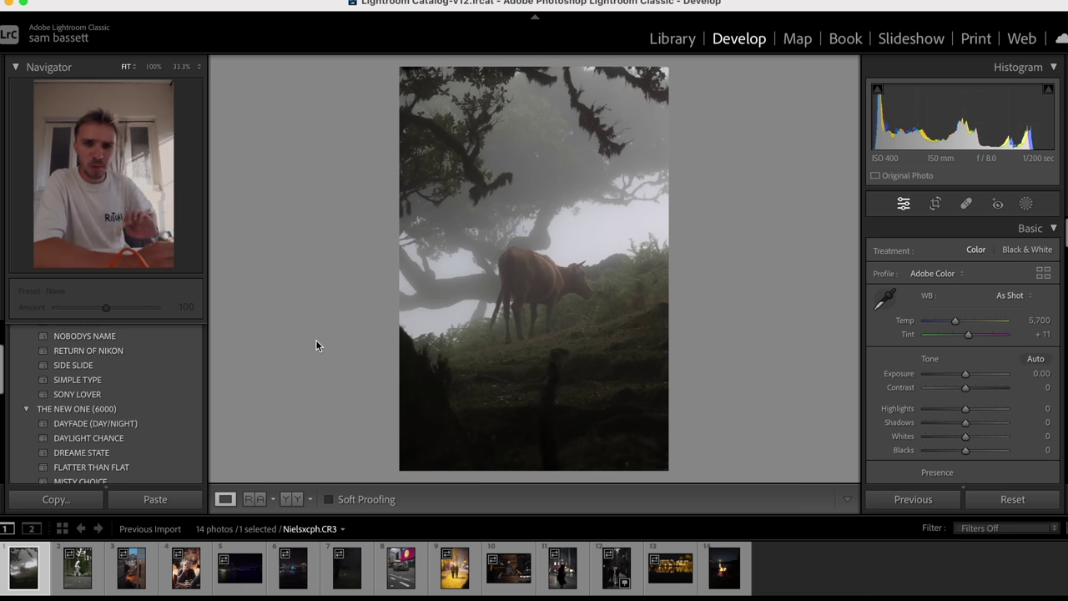
click(124, 399)
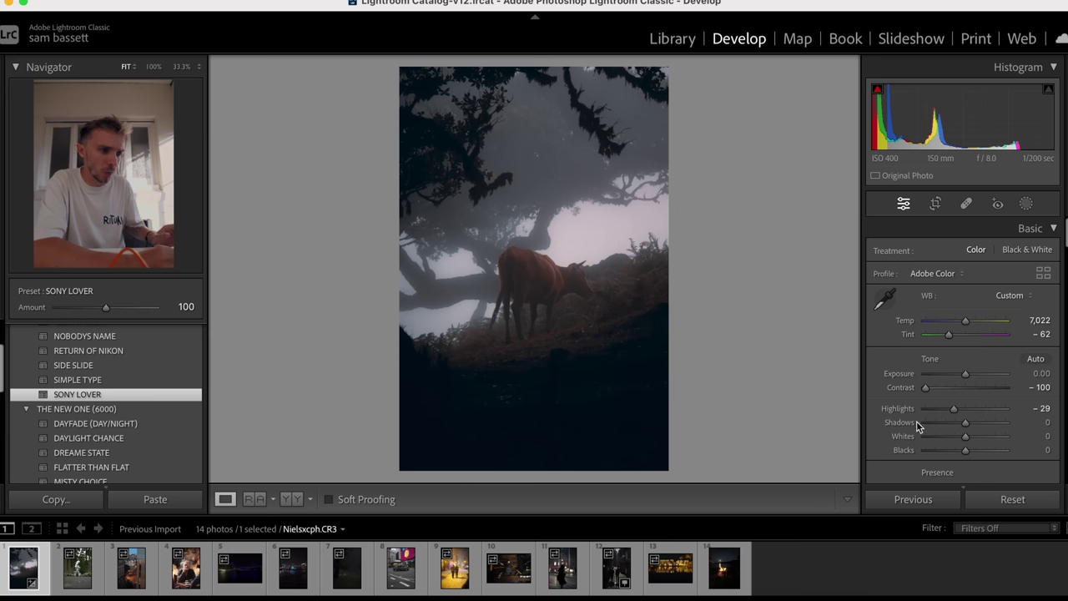
scroll(994, 411, down, 2)
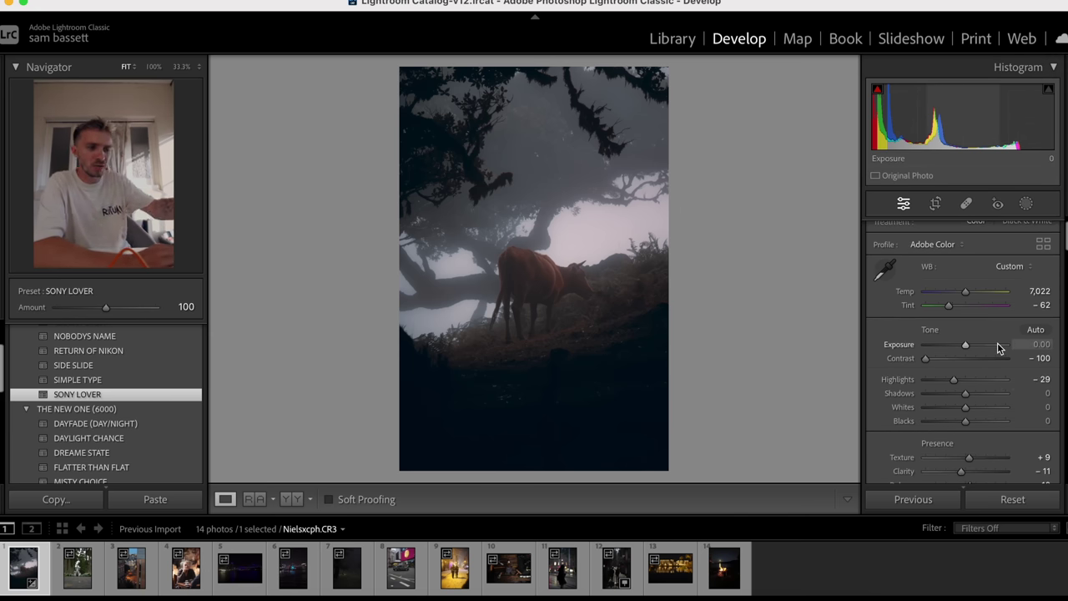
scroll(998, 347, up, 2)
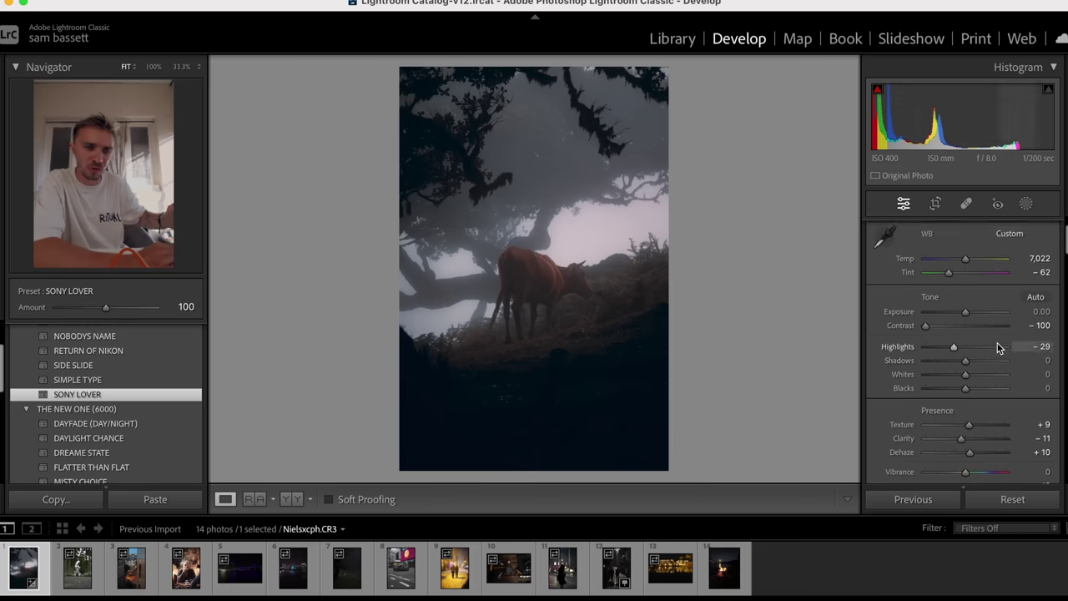
key(F2)
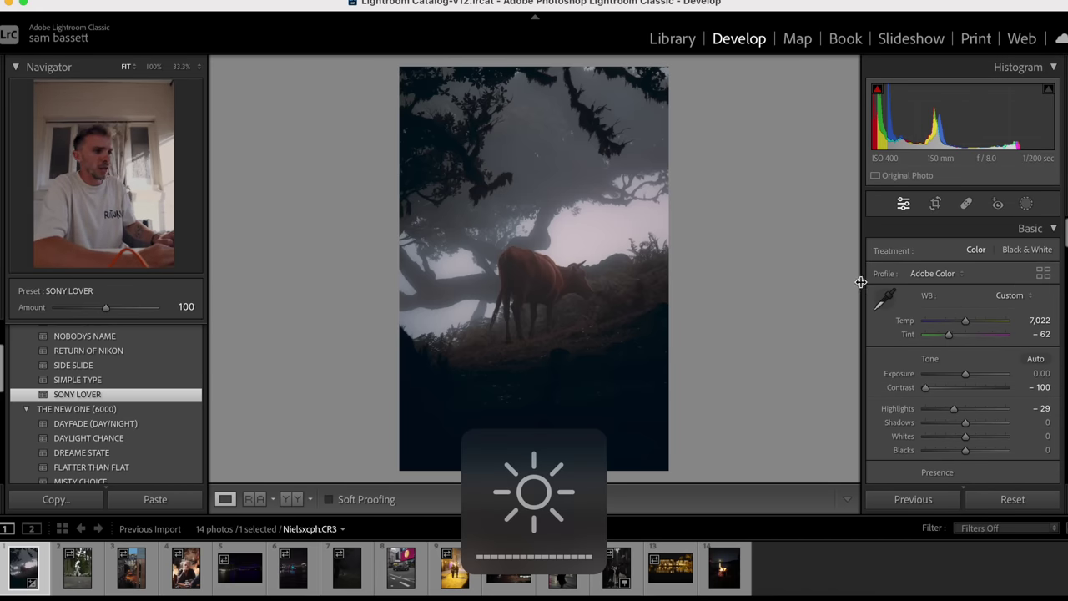
Step: Create a Select Subject mask on the cow and set its exposure to 0.79 and dehaze to 32
click(1026, 206)
click(911, 262)
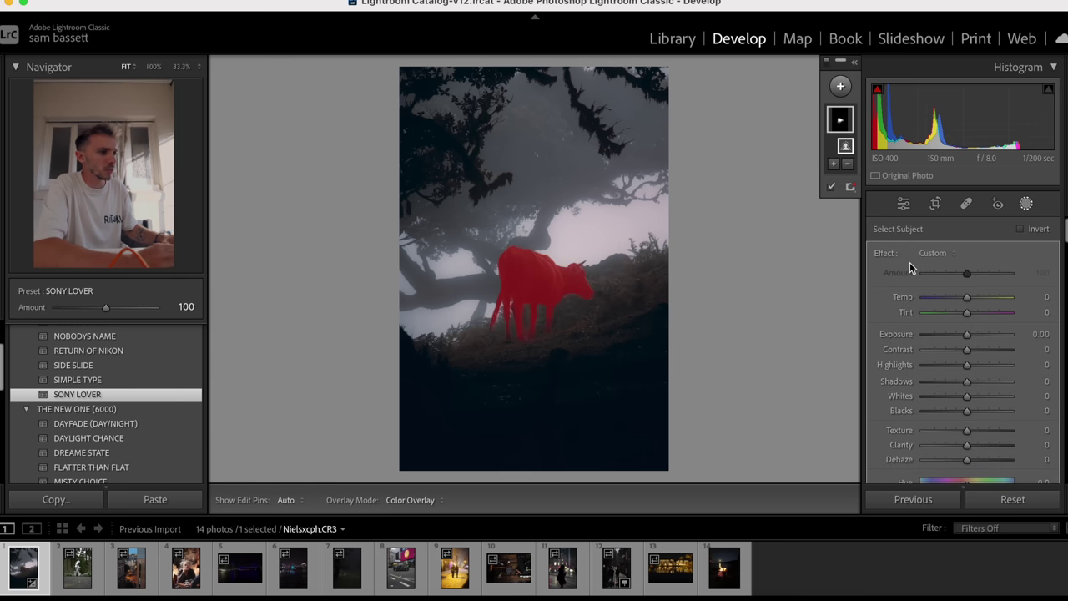
drag(968, 334, 973, 337)
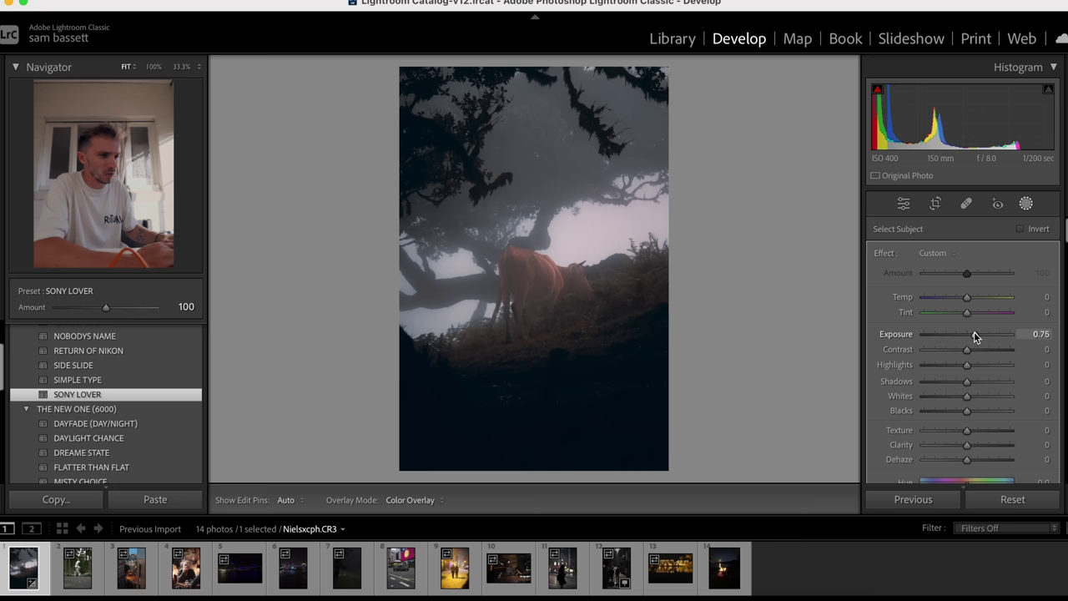
drag(972, 336, 975, 334)
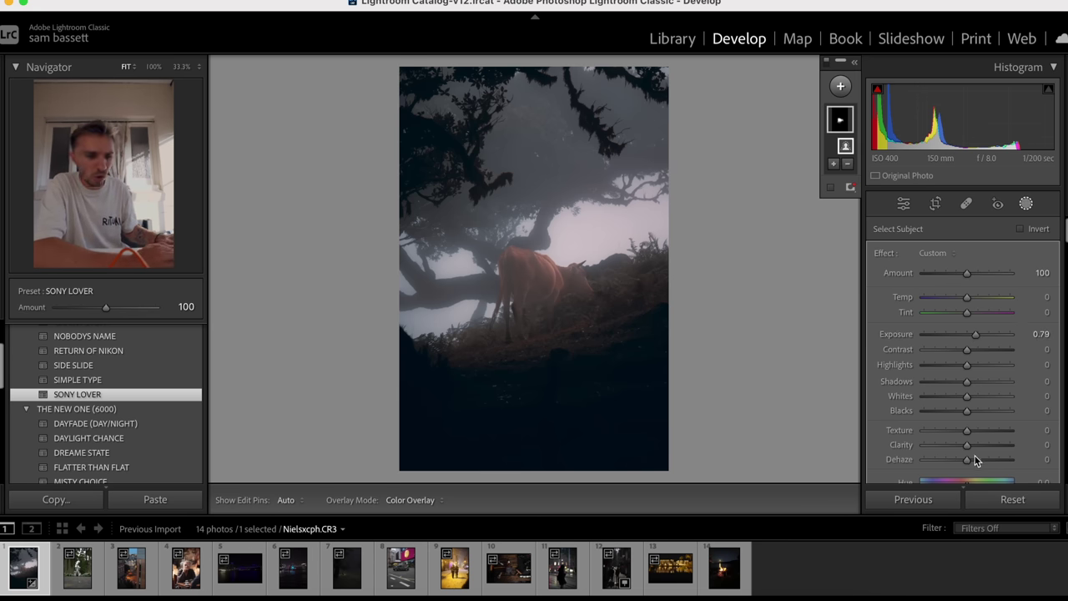
drag(964, 458, 980, 462)
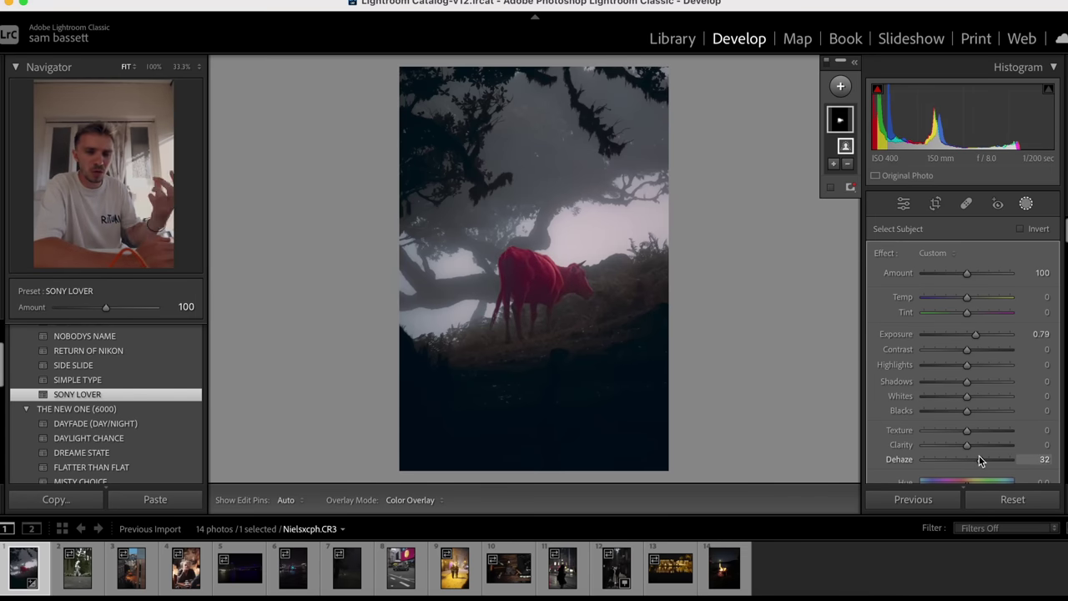
Step: Set the cow mask's saturation to -10, tint to -30 and temperature to -6
scroll(974, 434, down, 3)
drag(963, 443, 962, 445)
scroll(963, 445, up, 3)
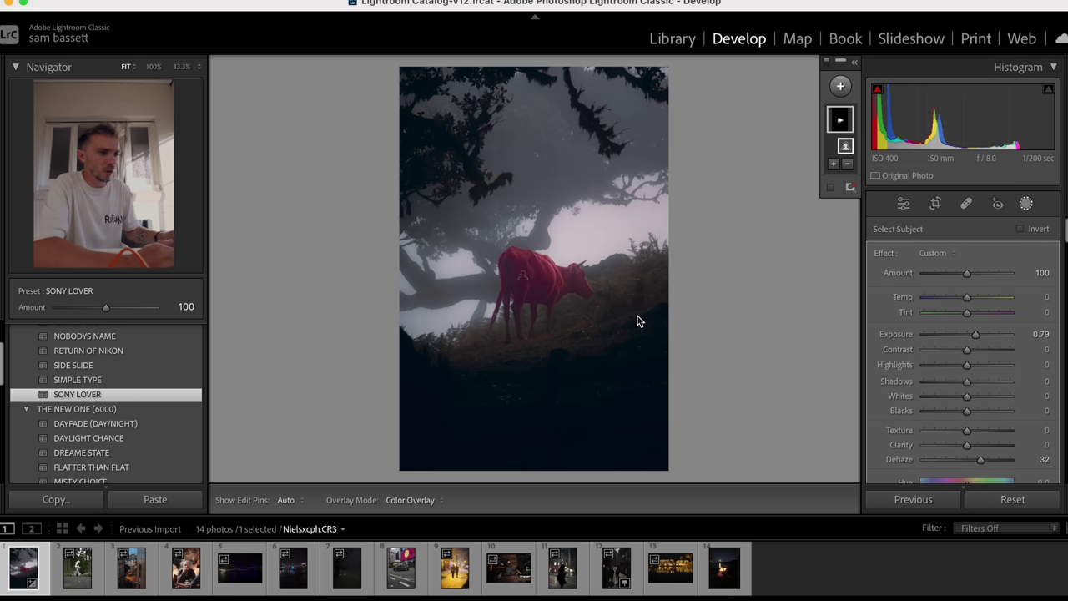
mouse_move(969, 312)
mouse_down()
mouse_move(950, 317)
mouse_move(964, 299)
mouse_up()
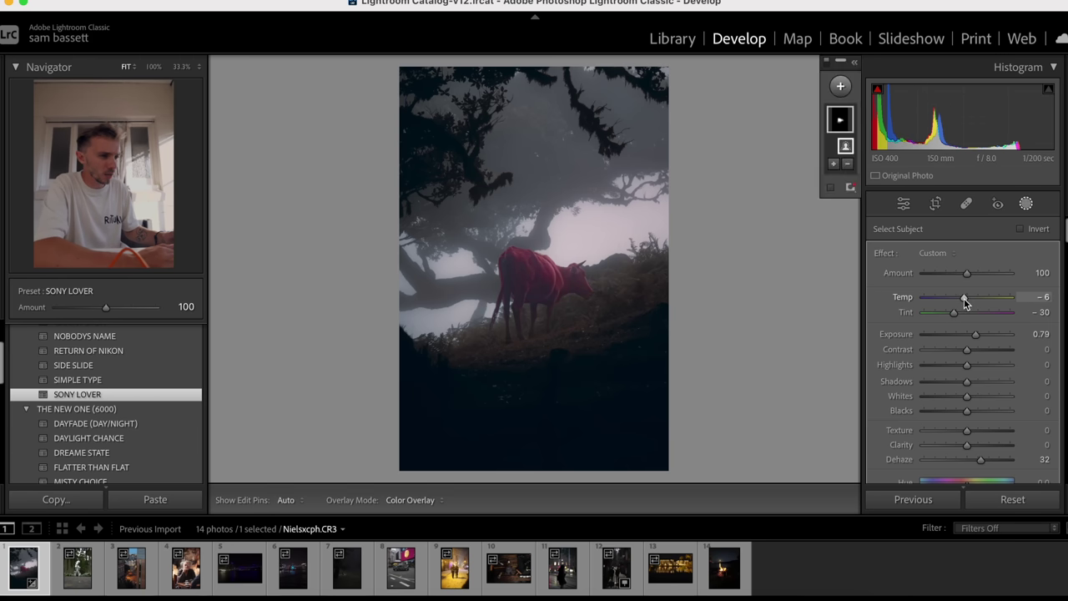
Step: Set the cow mask's dehaze to 22, clarity to 13 and texture to 25
scroll(967, 344, down, 3)
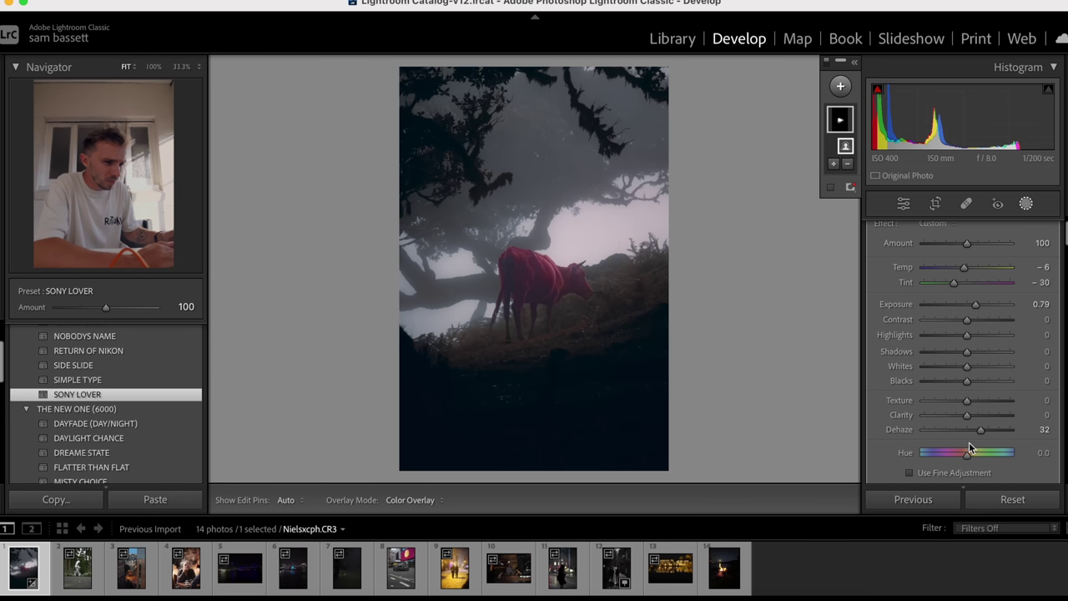
drag(977, 411, 947, 403)
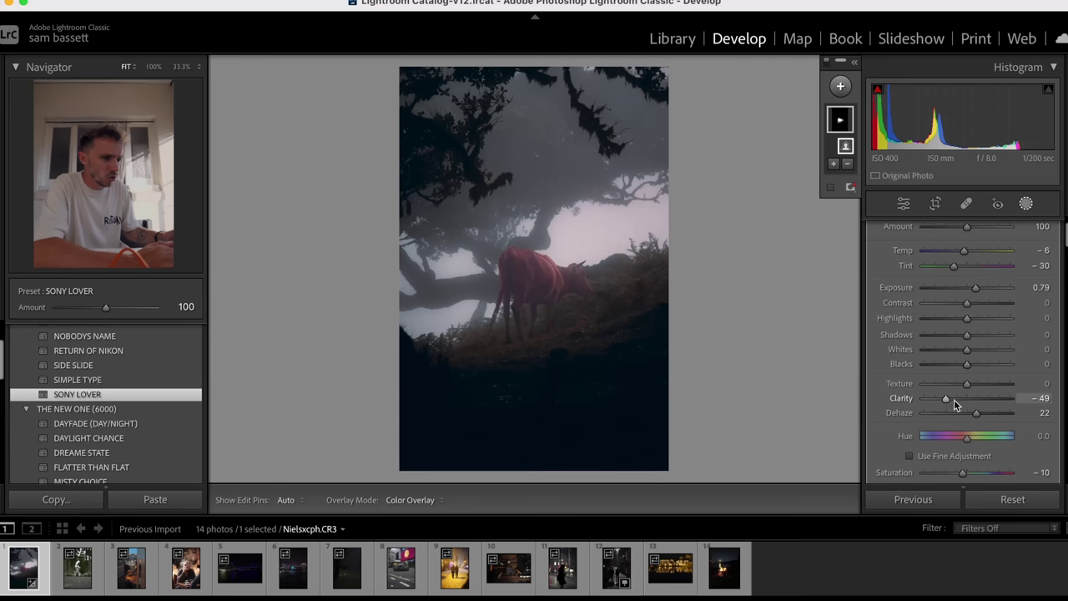
click(972, 398)
click(977, 383)
click(978, 389)
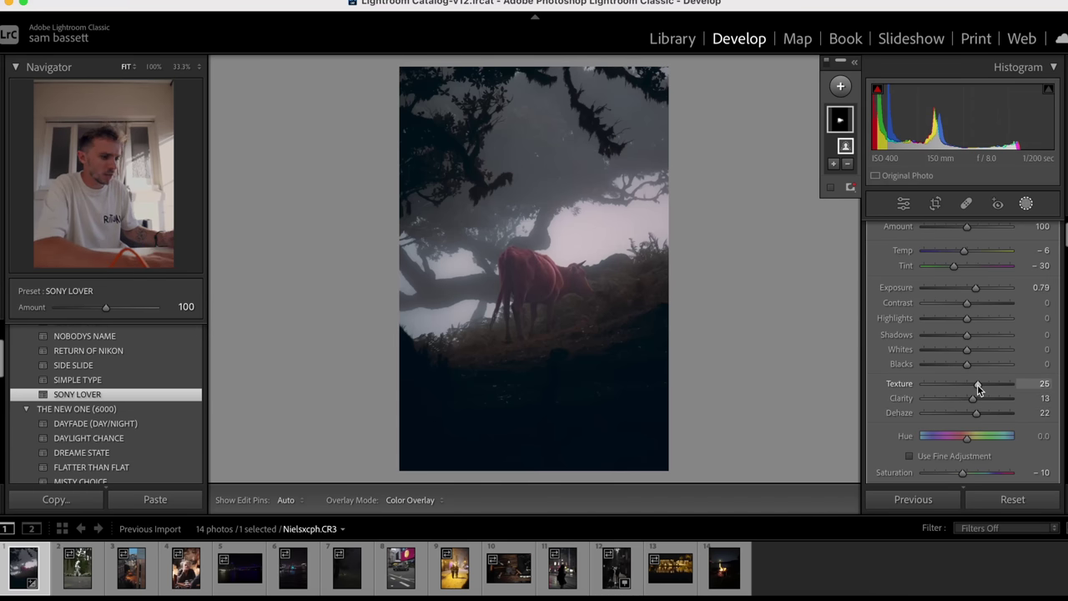
Step: Duplicate and invert the cow mask to cover the background, and set the new mask's dehaze to -24 and clarity to -34
mouse_move(840, 118)
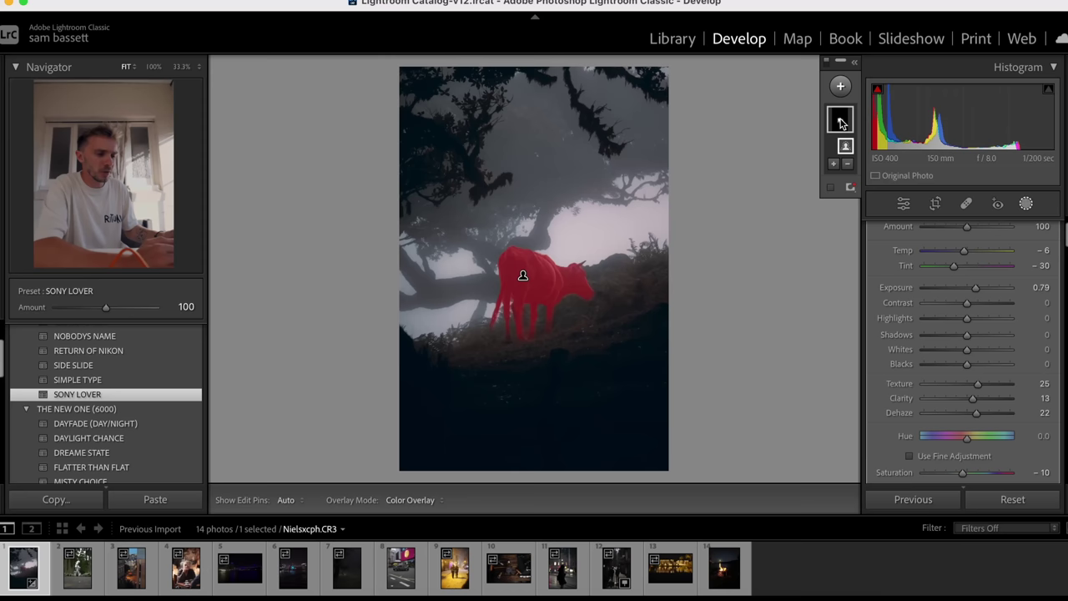
right_click(841, 122)
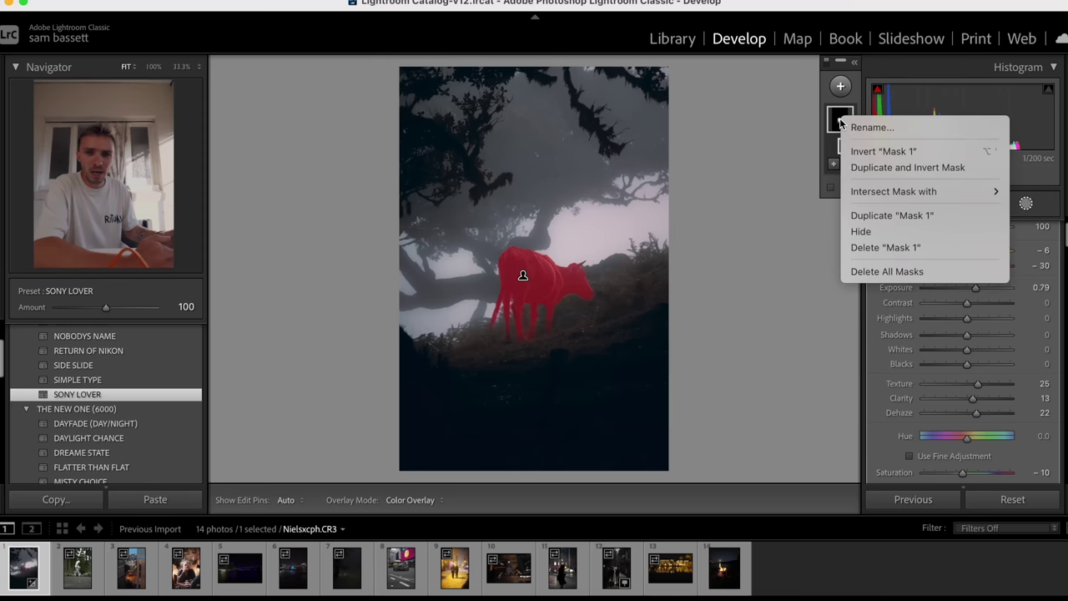
click(914, 170)
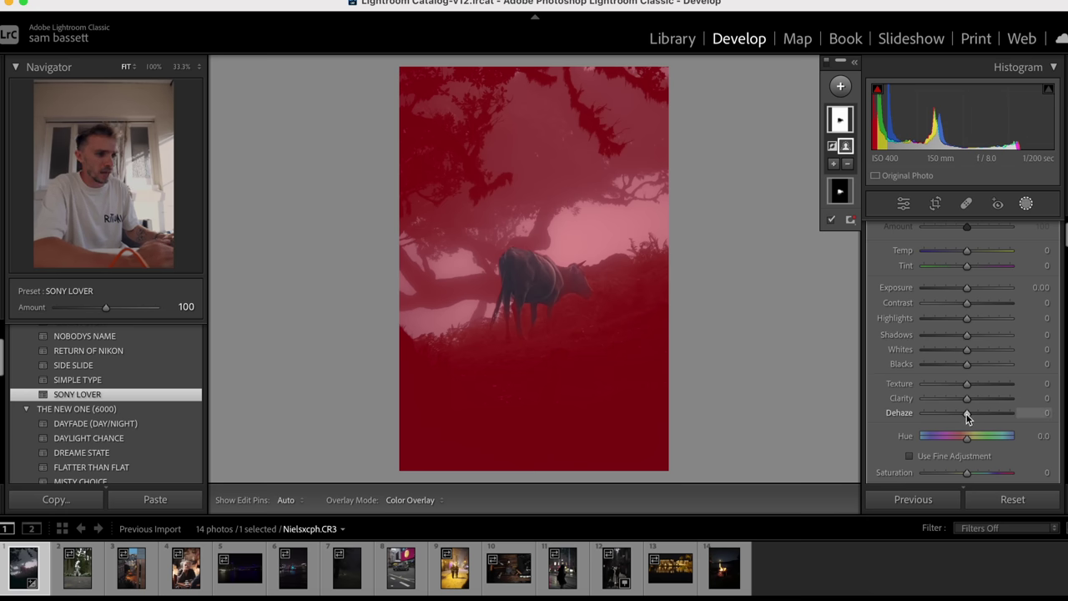
drag(958, 419, 952, 398)
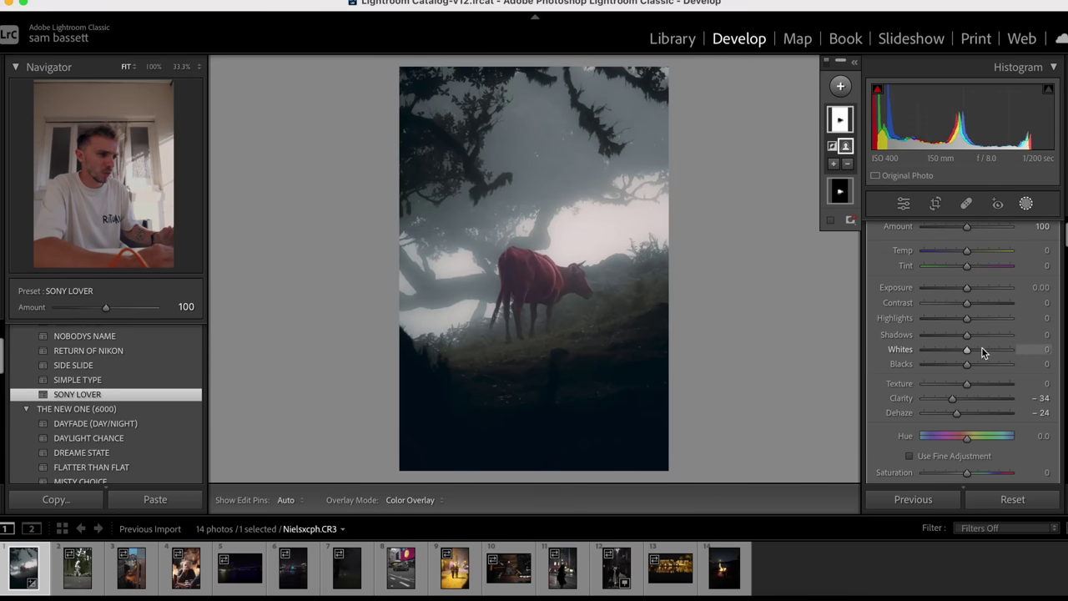
Step: Set the background mask's highlights to 30, temperature to 48, tint to 39 and whites to -28
drag(967, 318, 980, 319)
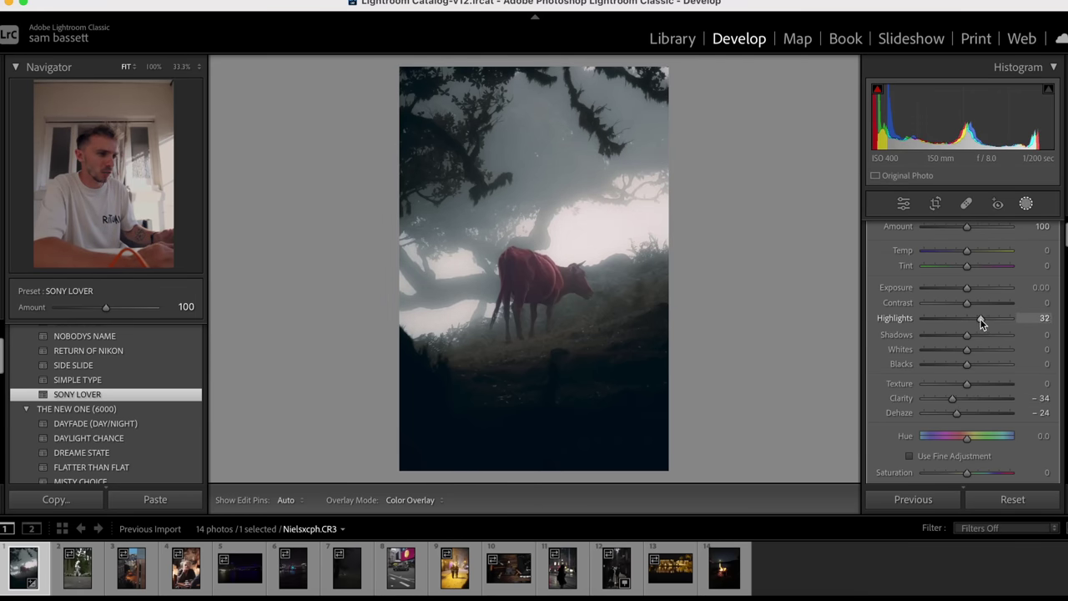
mouse_move(967, 250)
mouse_down()
mouse_move(988, 247)
mouse_move(984, 262)
mouse_up()
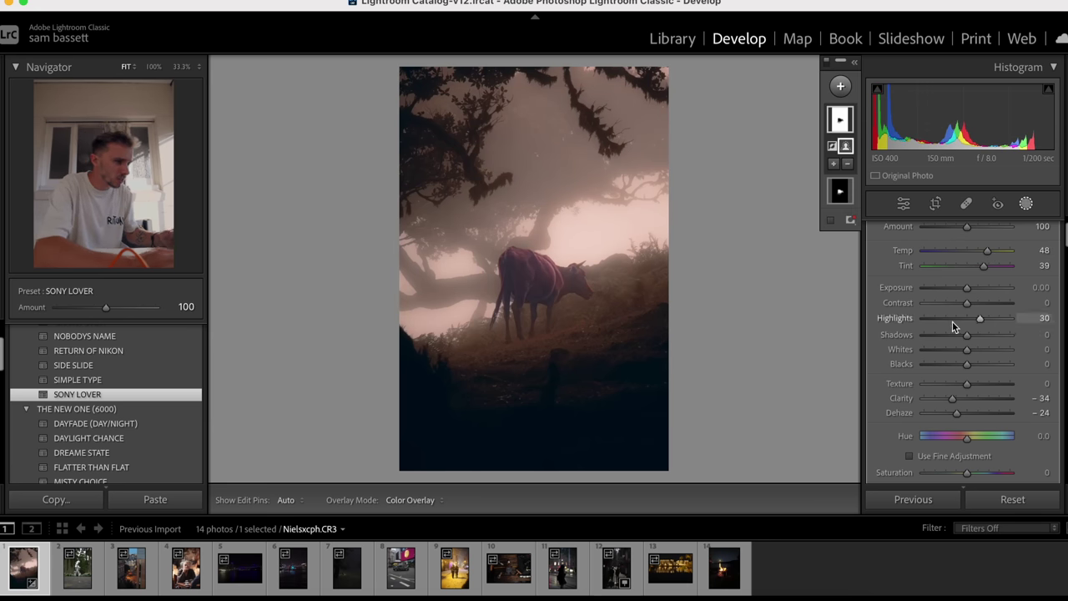
drag(961, 351, 954, 352)
Step: Return to the cow mask and set its contrast to 40 and exposure to 0.59
click(841, 193)
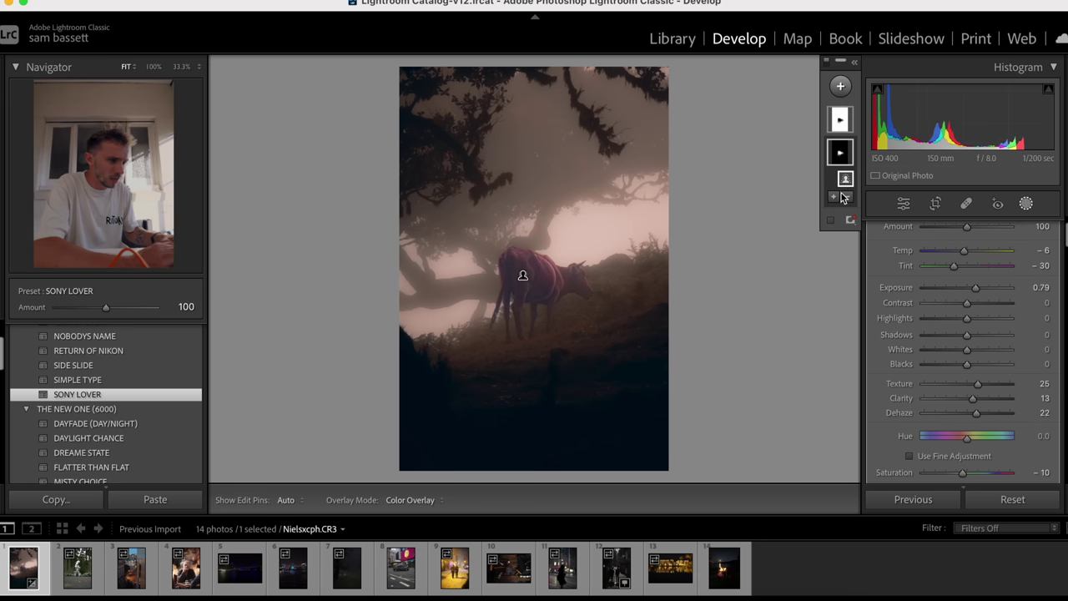
mouse_move(967, 303)
mouse_down()
mouse_move(984, 300)
mouse_move(973, 288)
mouse_up()
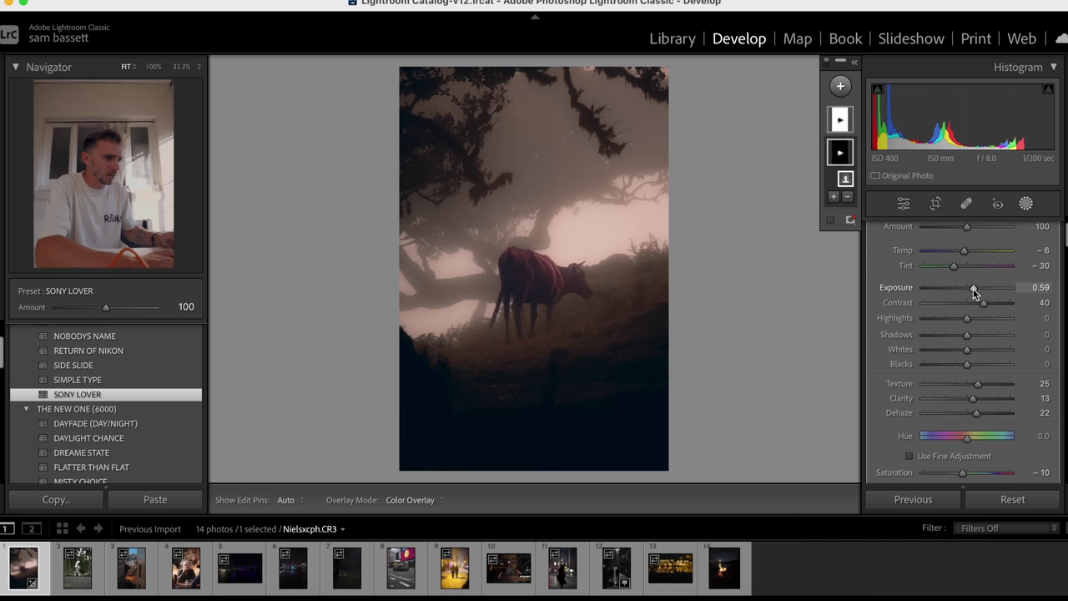
Step: Set the background mask's saturation to 7, texture to -32 and sharpness to -10
click(837, 127)
scroll(975, 338, down, 3)
mouse_move(967, 403)
mouse_down()
mouse_move(978, 405)
mouse_move(971, 397)
mouse_up()
drag(969, 312, 955, 315)
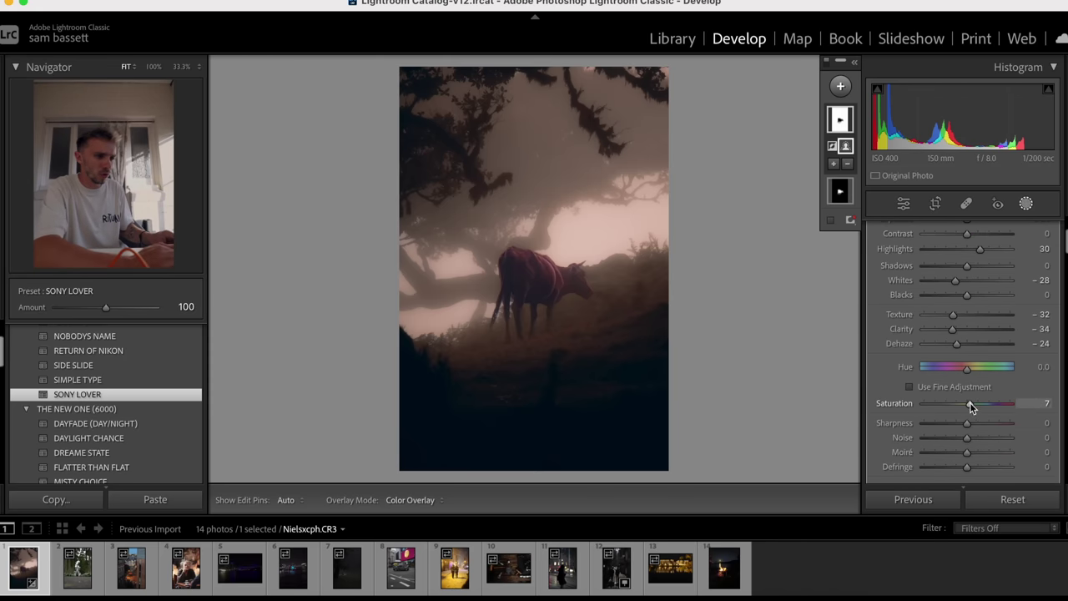
drag(967, 424, 962, 425)
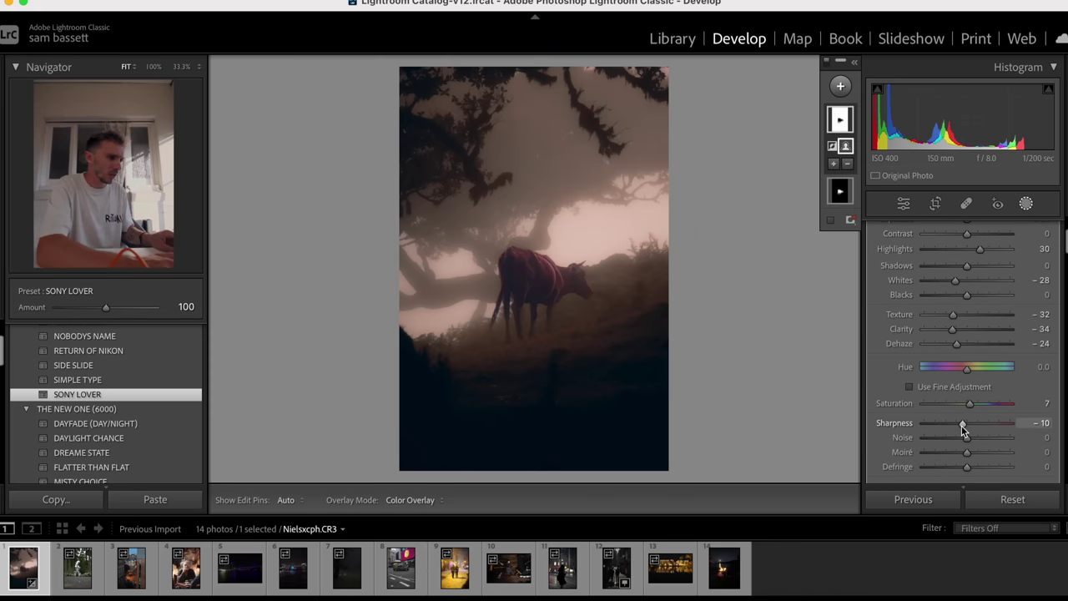
Step: Compare the edited cow photo with its unedited version
key(backslash)
key(backslash)
key(backslash)
key(backslash)
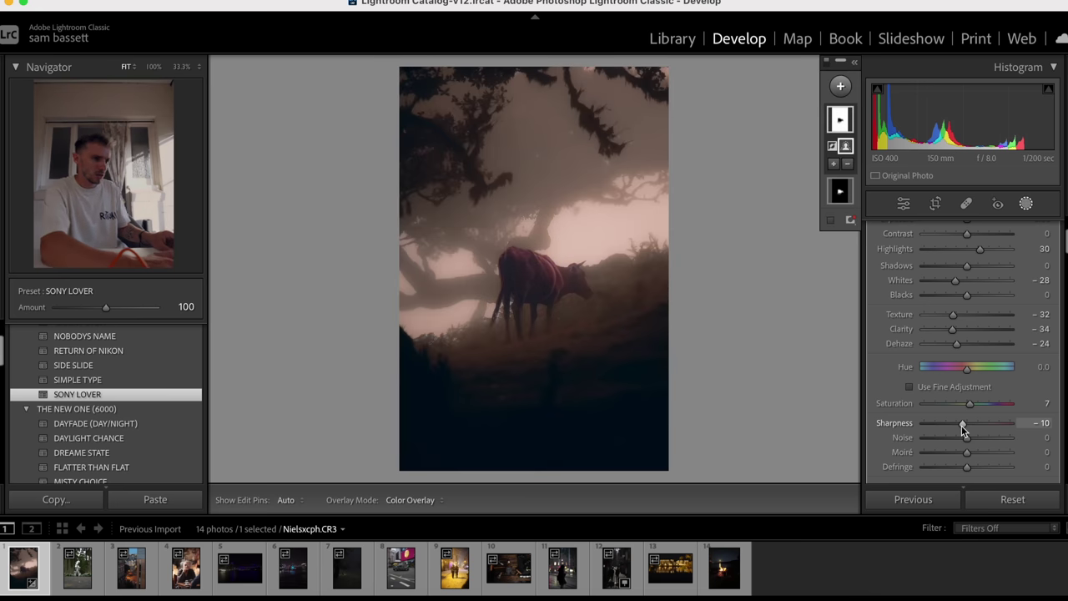
key(y)
key(y)
key(y)
key(y)
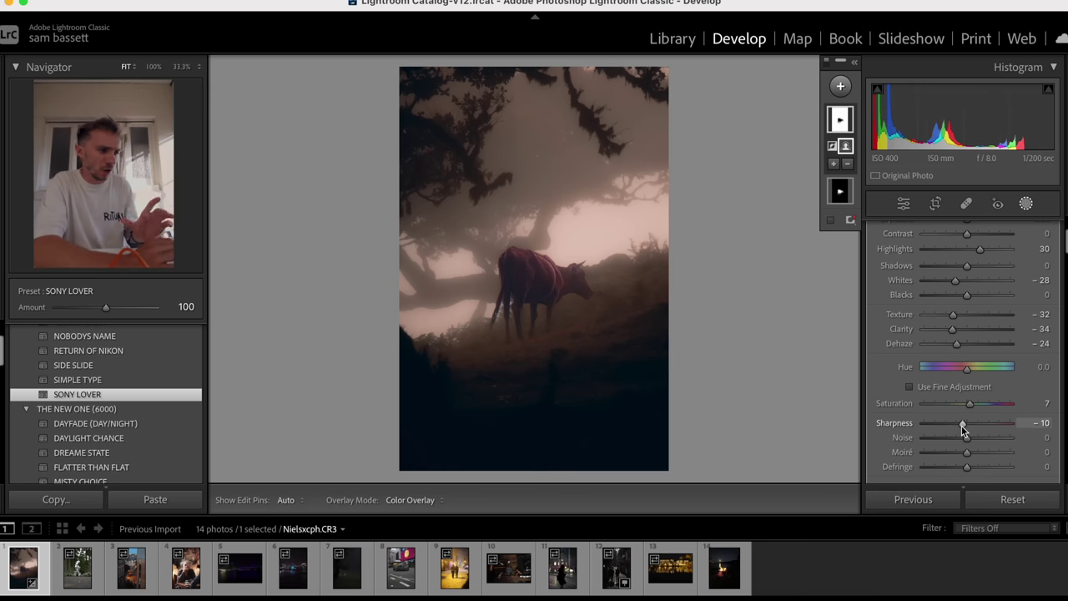
Step: Close masking, open the church photo ig.dex.photography.ARW and crop it slightly tighter from the upper-right corner, keeping the original aspect ratio
click(1027, 205)
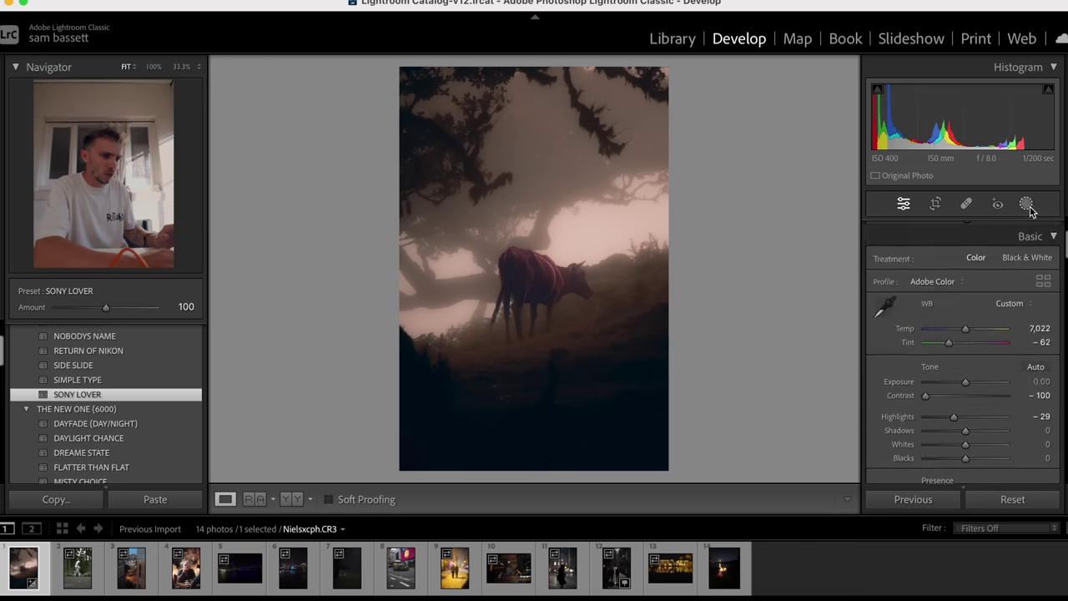
click(81, 574)
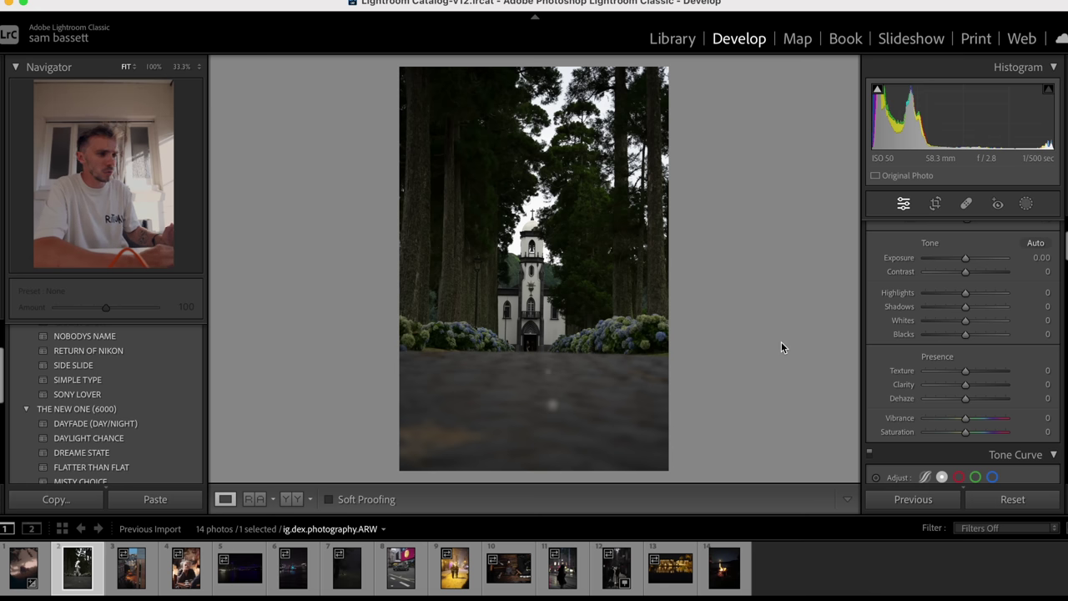
click(936, 204)
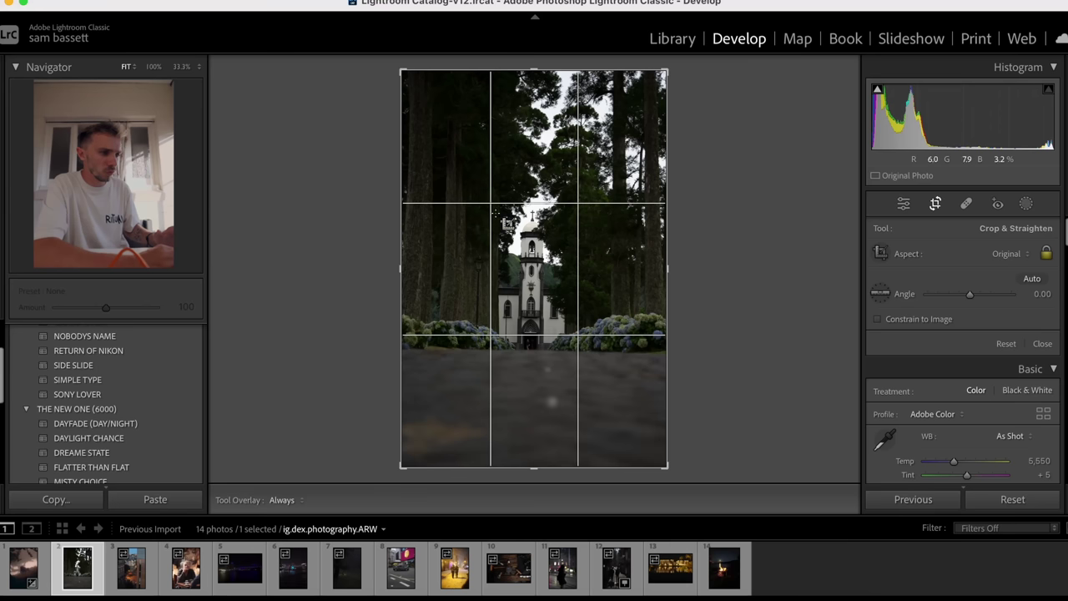
drag(665, 69, 660, 75)
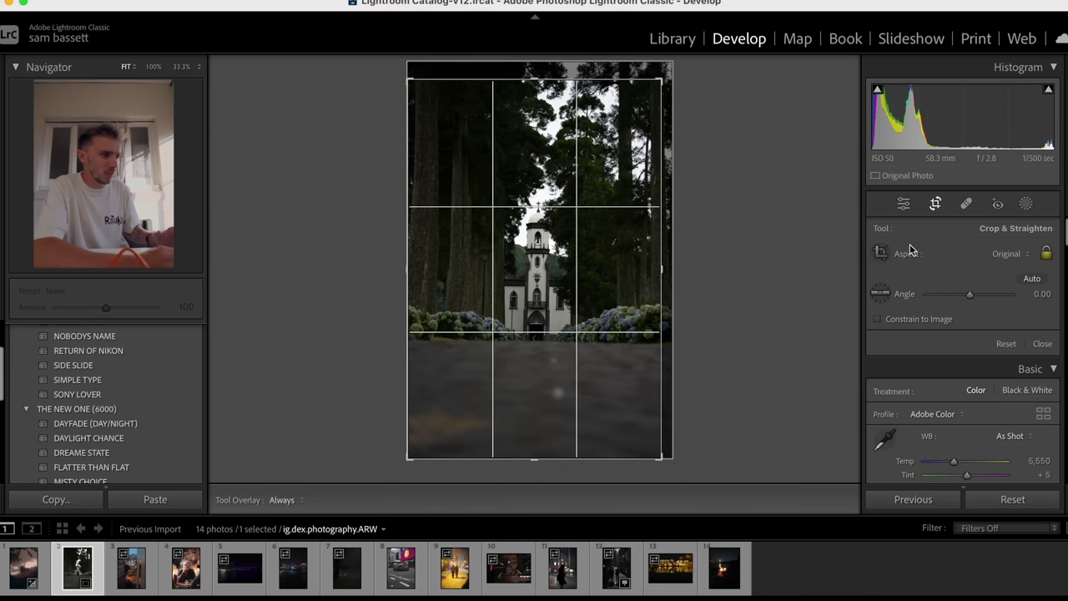
click(936, 203)
Step: Try the Auto Upright perspective correction on the church photo
scroll(949, 353, down, 5)
scroll(948, 352, down, 15)
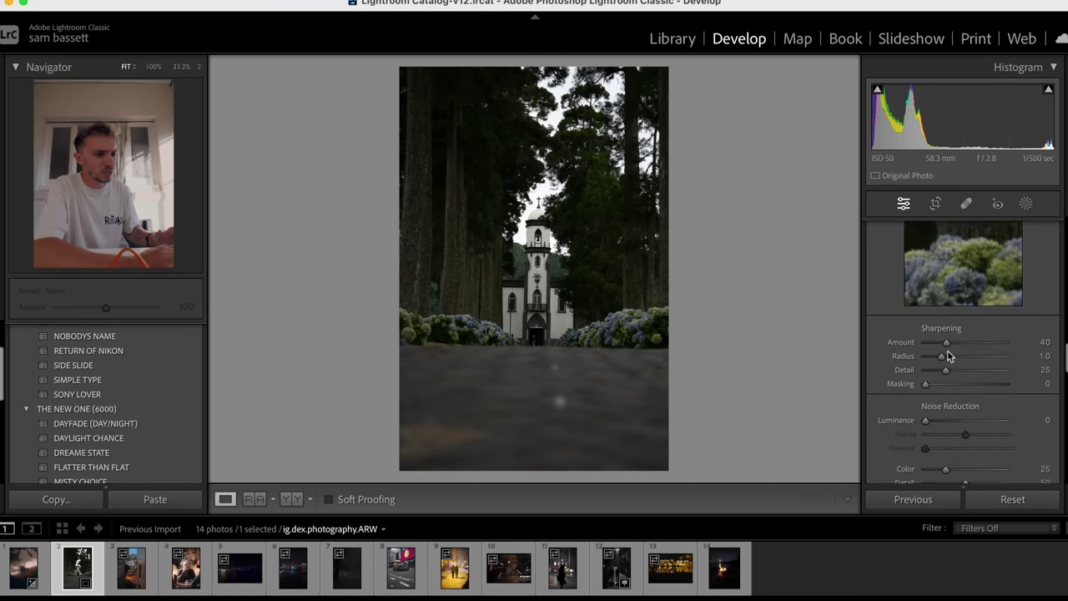
scroll(948, 351, down, 6)
scroll(953, 339, down, 5)
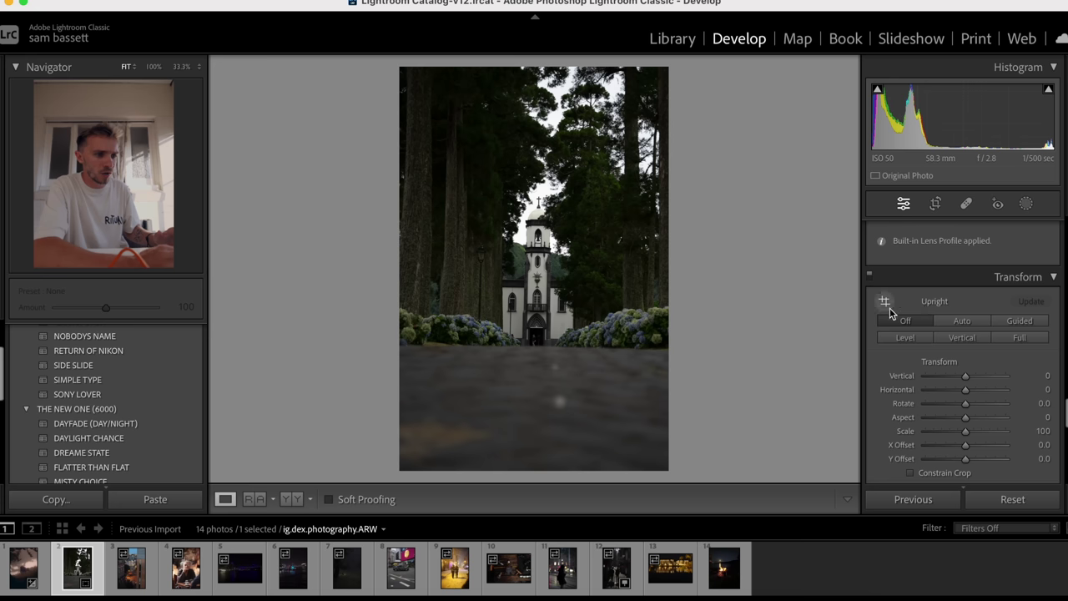
click(959, 323)
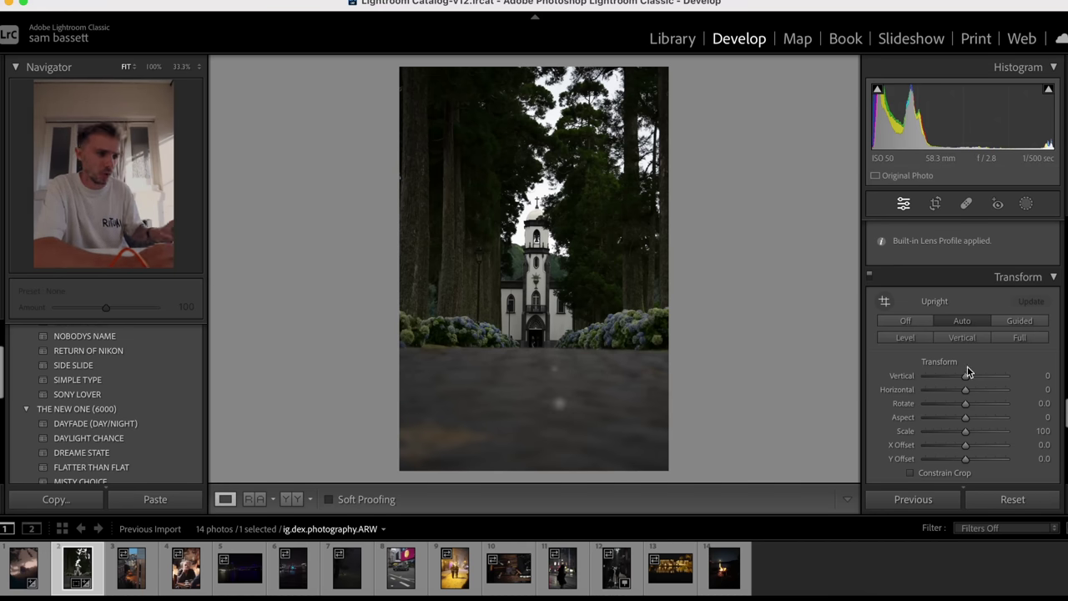
Step: Correct the church's perspective with Guided Upright, drawing a vertical guide along the tower's edge and a horizontal guide across the facade
click(884, 300)
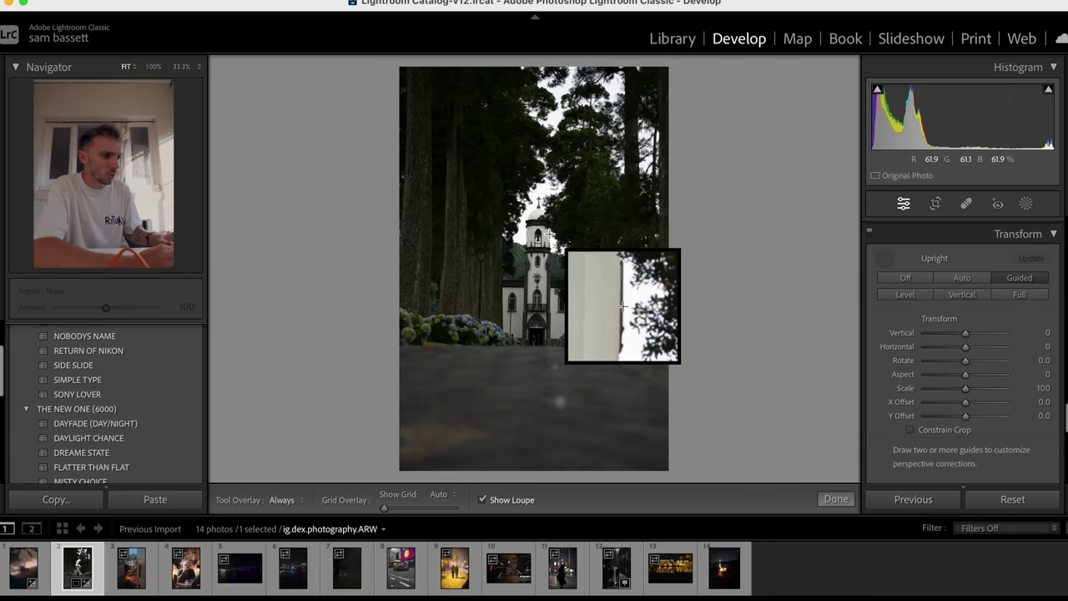
drag(550, 234, 549, 344)
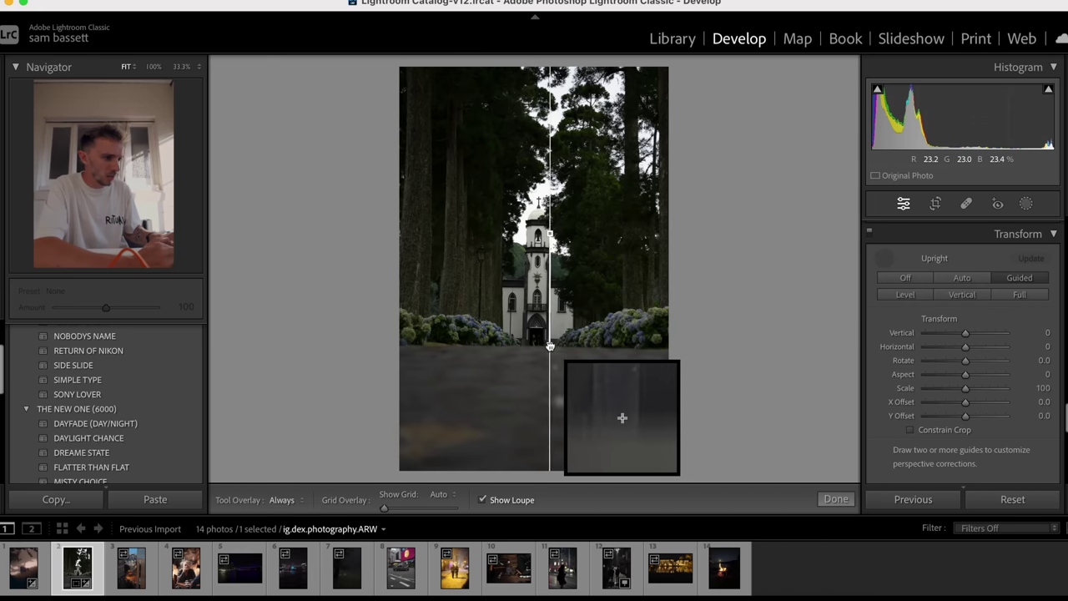
drag(504, 280, 572, 281)
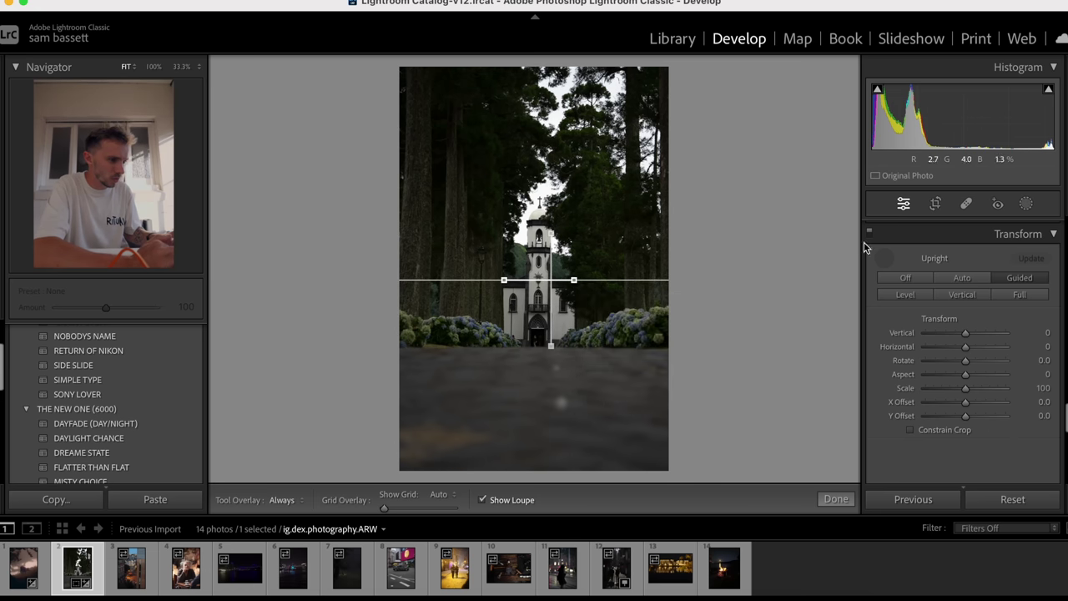
click(884, 259)
Step: Compare the perspective-corrected church photo with its unedited version
key(backslash)
key(backslash)
key(backslash)
key(backslash)
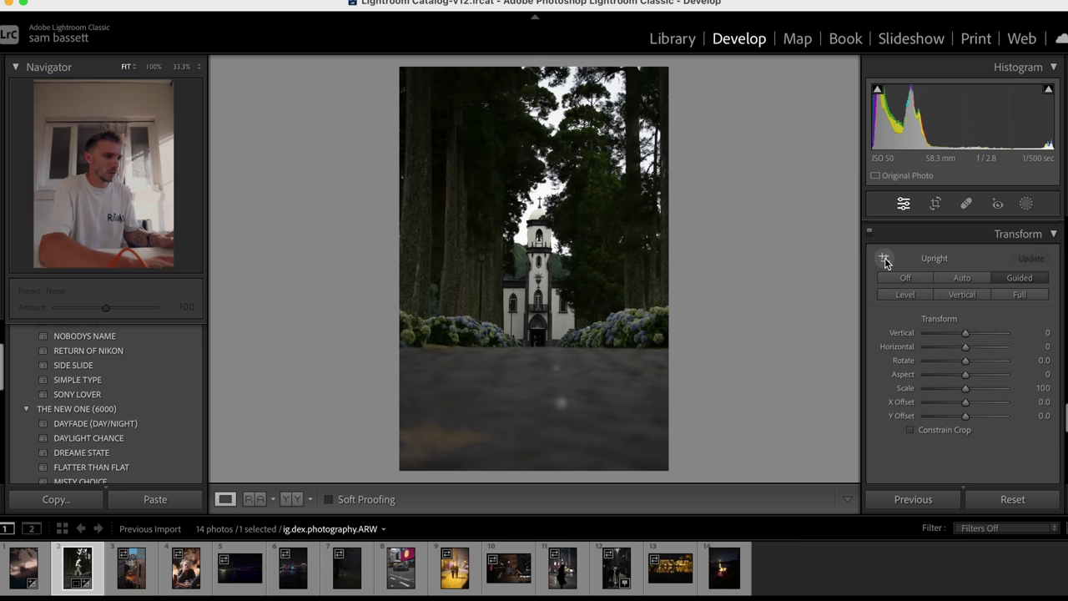
key(backslash)
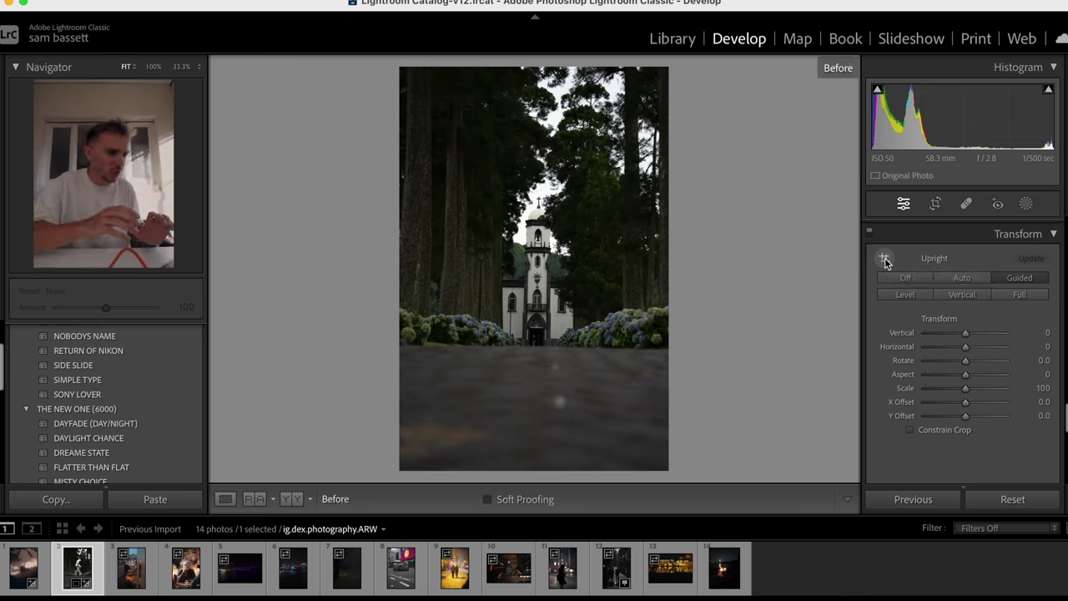
key(backslash)
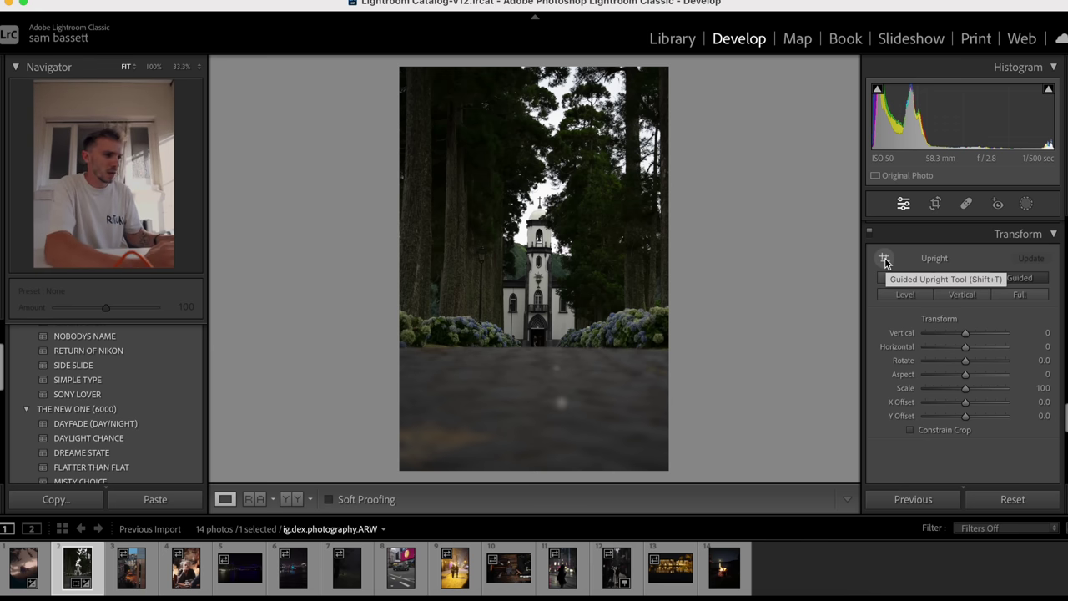
click(884, 263)
Step: Add three control points to the main RGB tone curve, for the shadows, the midtones (130/123) and the highlights (188/183)
scroll(924, 355, up, 15)
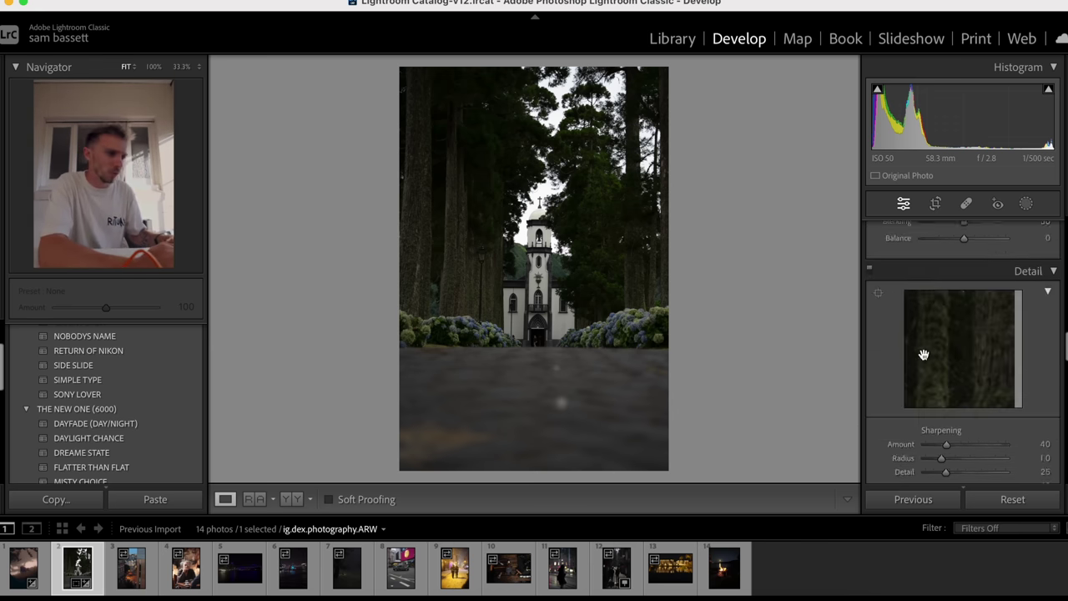
scroll(923, 355, down, 1)
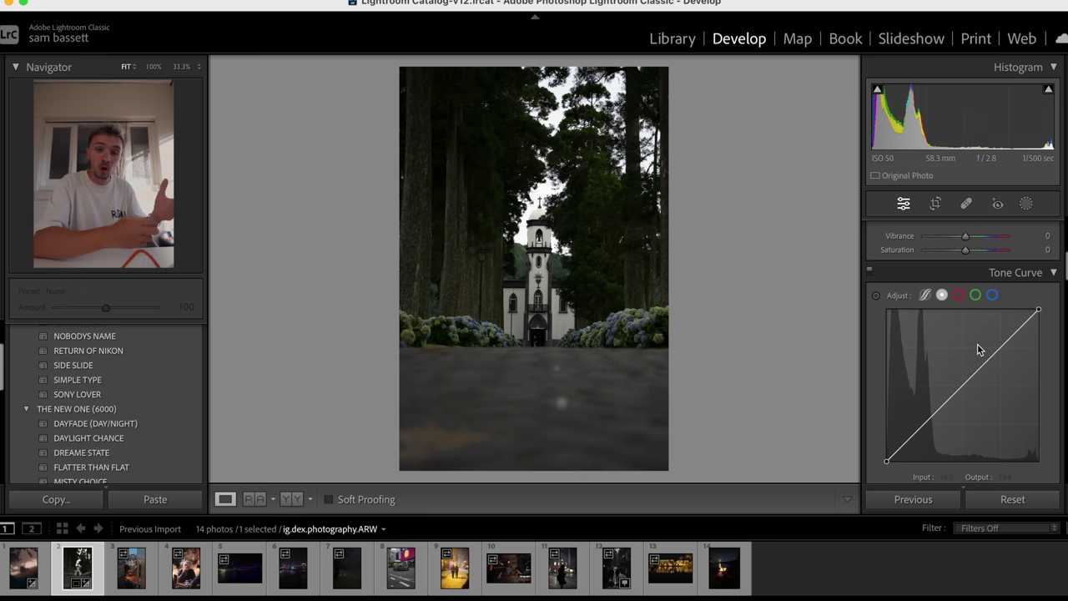
scroll(956, 383, down, 1)
scroll(956, 382, down, 3)
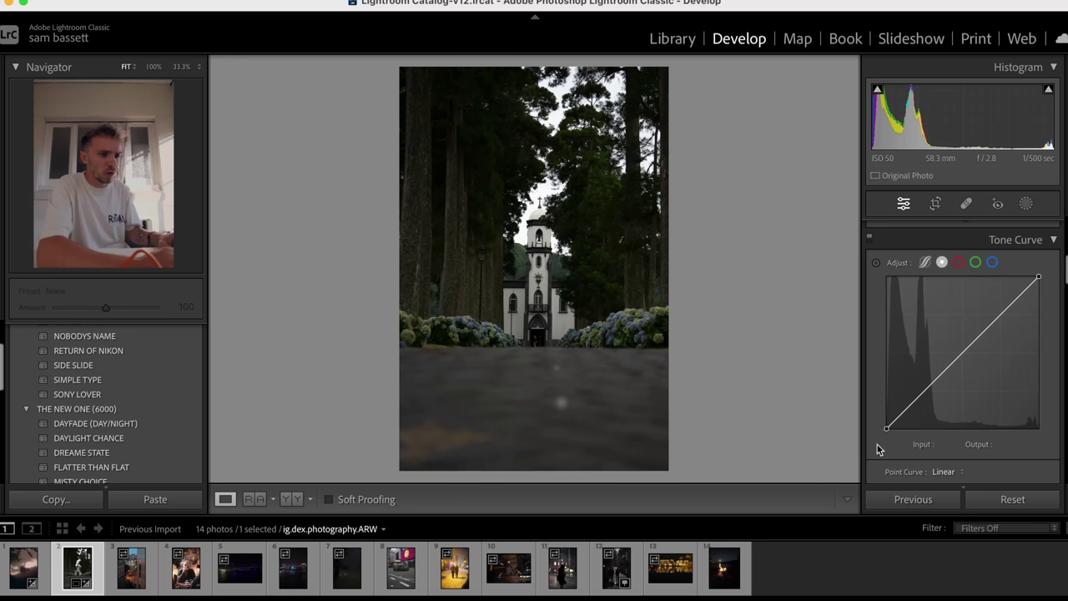
click(927, 393)
click(964, 355)
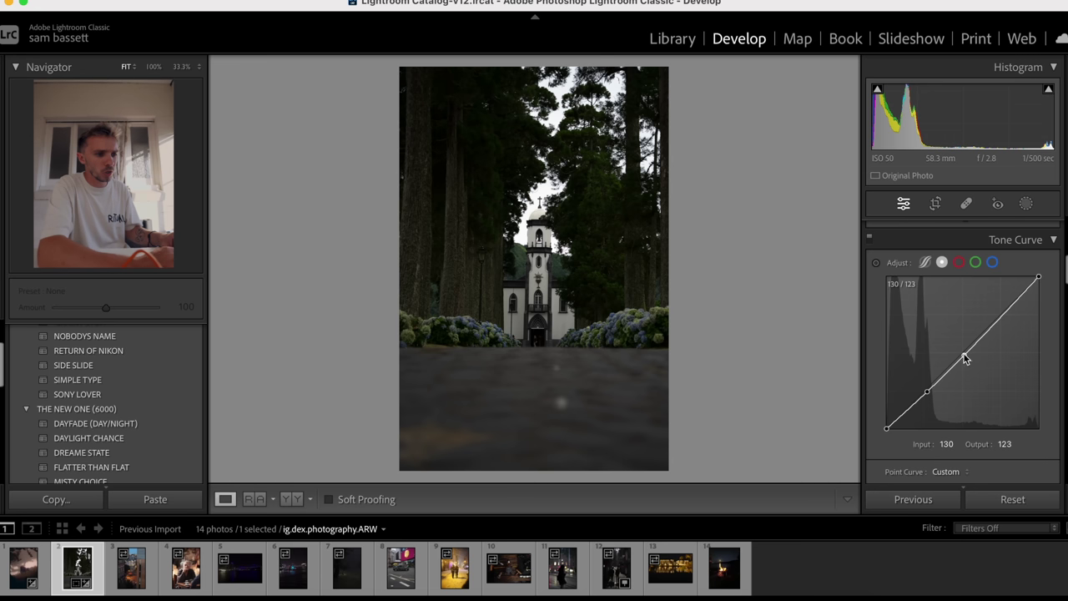
click(999, 319)
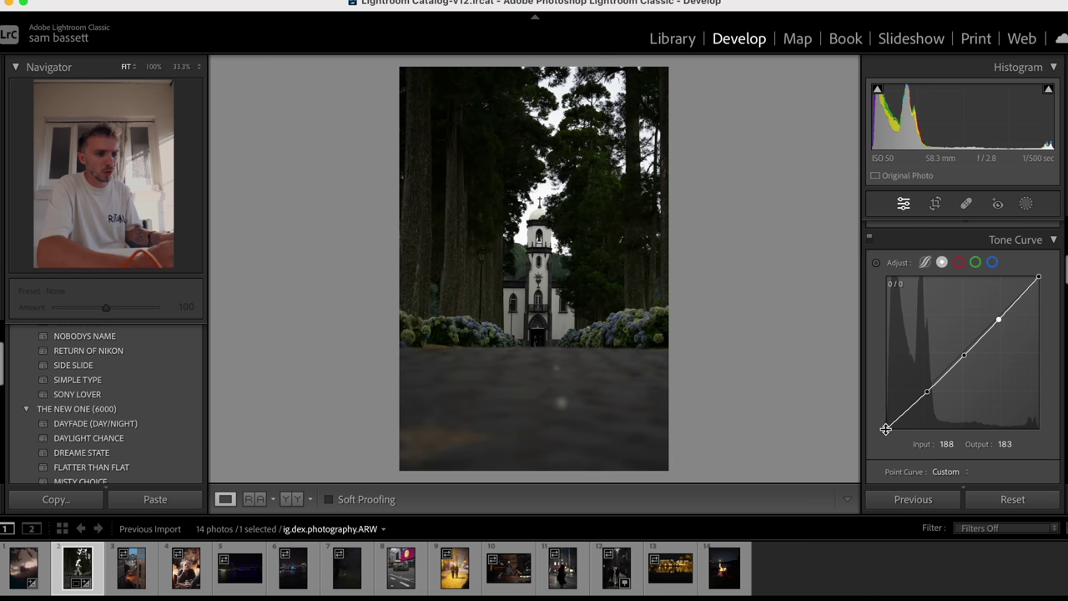
Step: Shape the RGB curve: lift the black point, set the inner points to 69/61, 122/125 and 187/197, and lower the white point's output to 231
drag(886, 428, 883, 424)
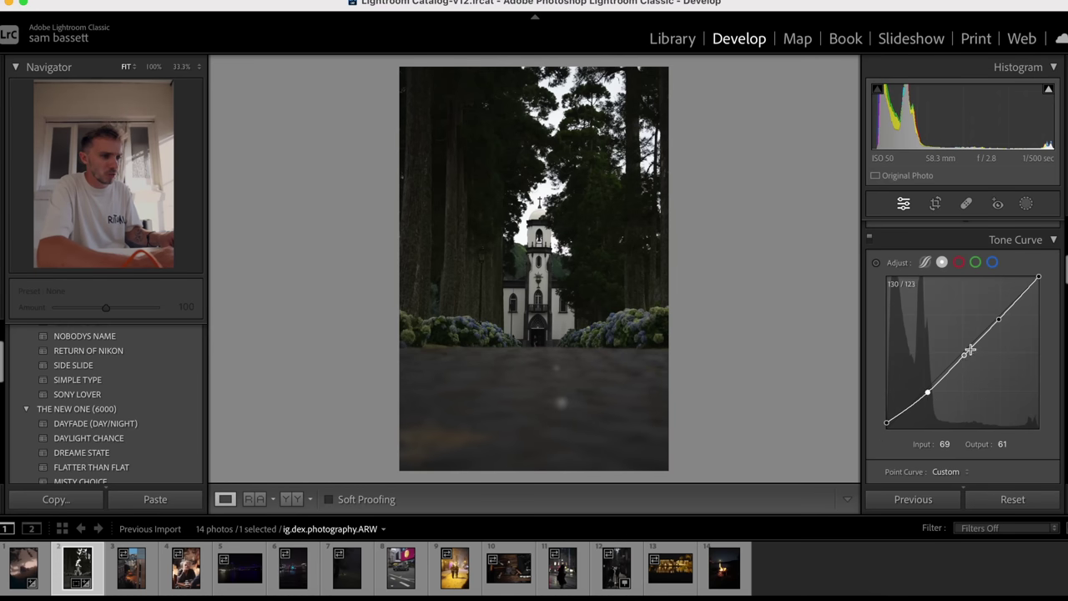
drag(964, 357, 959, 355)
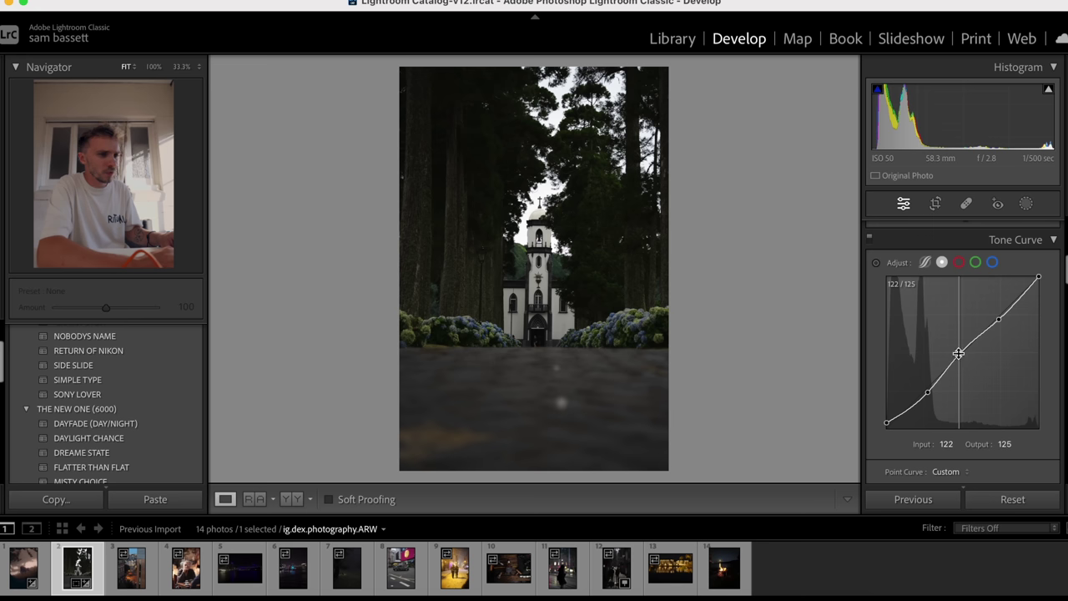
drag(999, 319, 1001, 311)
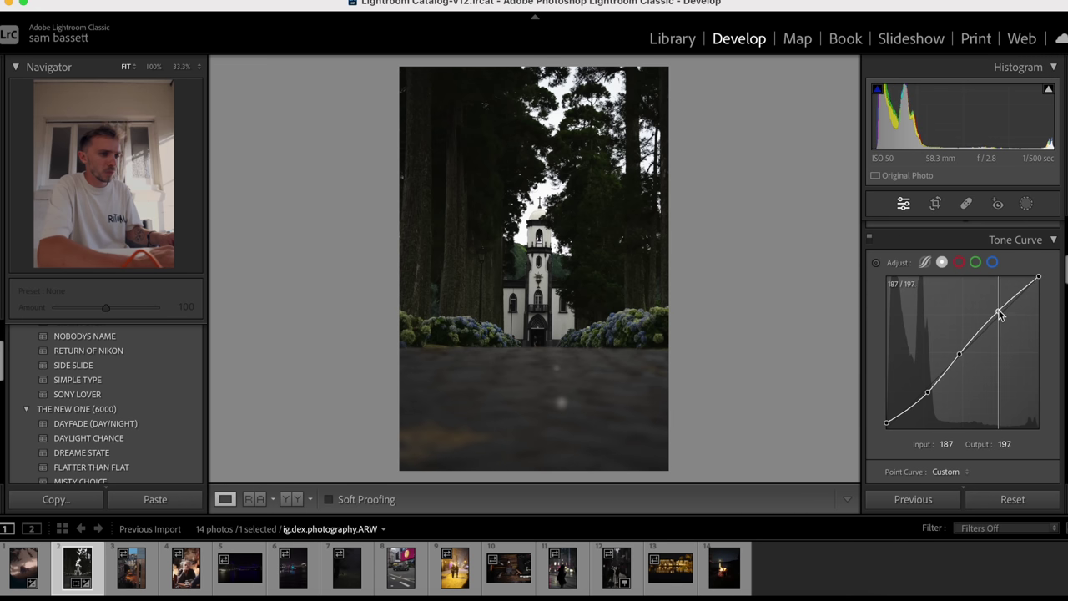
drag(1039, 279, 1048, 293)
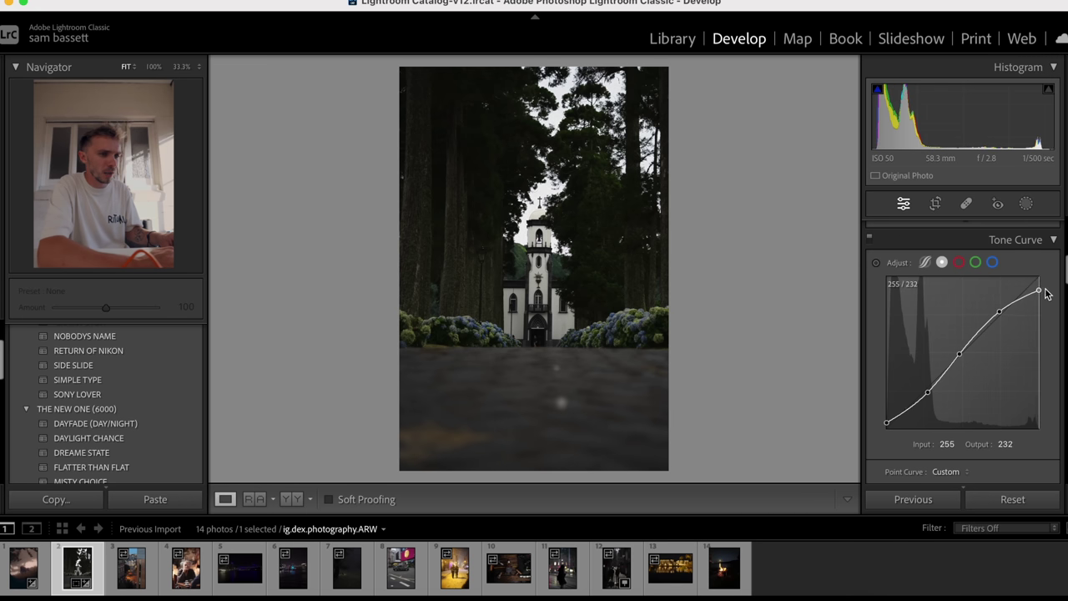
click(869, 239)
click(869, 239)
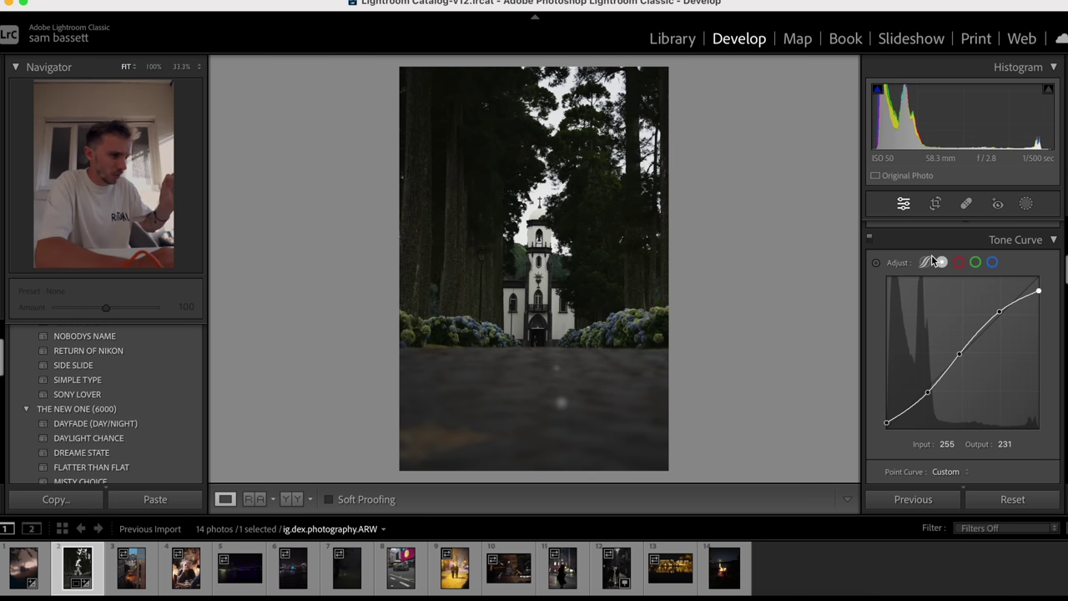
Step: On the red curve, add three points, set the shadow point to 66/57 and black point to 0/10, and fine-tune the upper points
click(959, 264)
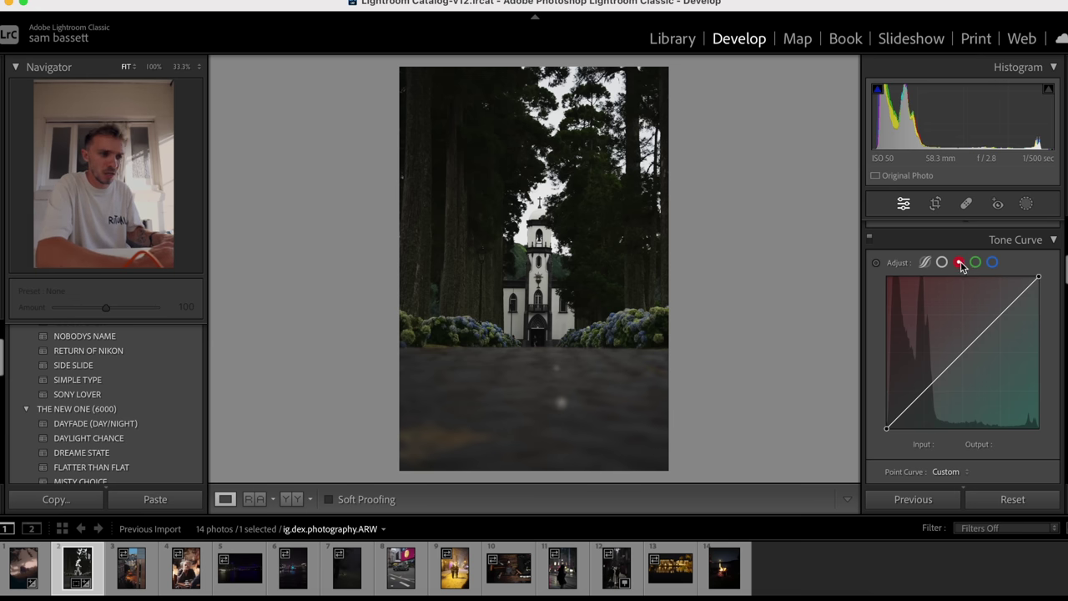
click(923, 392)
click(963, 351)
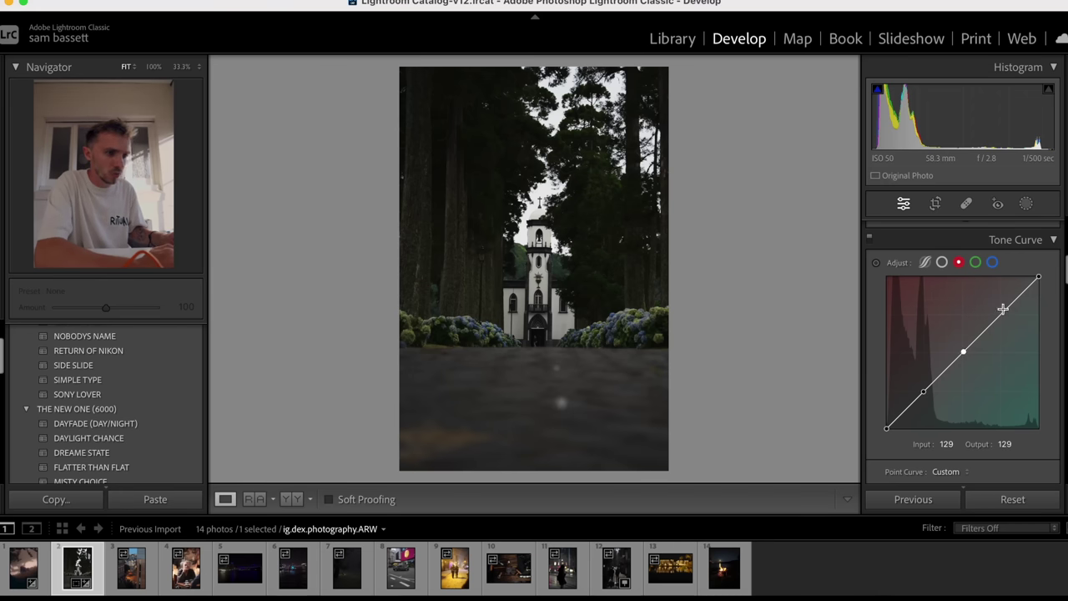
click(1002, 313)
drag(924, 392, 928, 400)
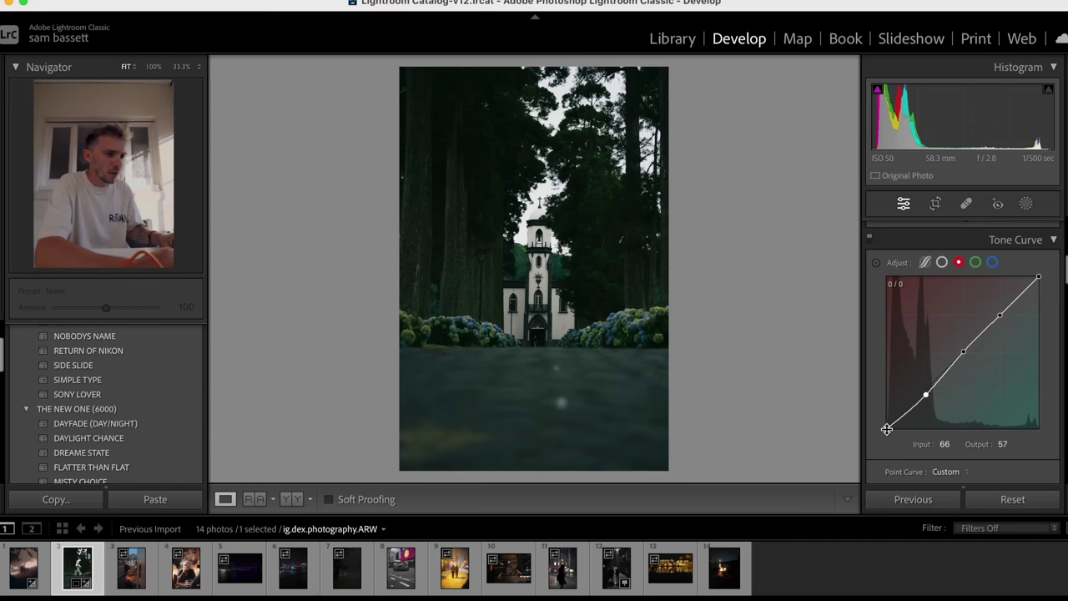
drag(886, 428, 878, 429)
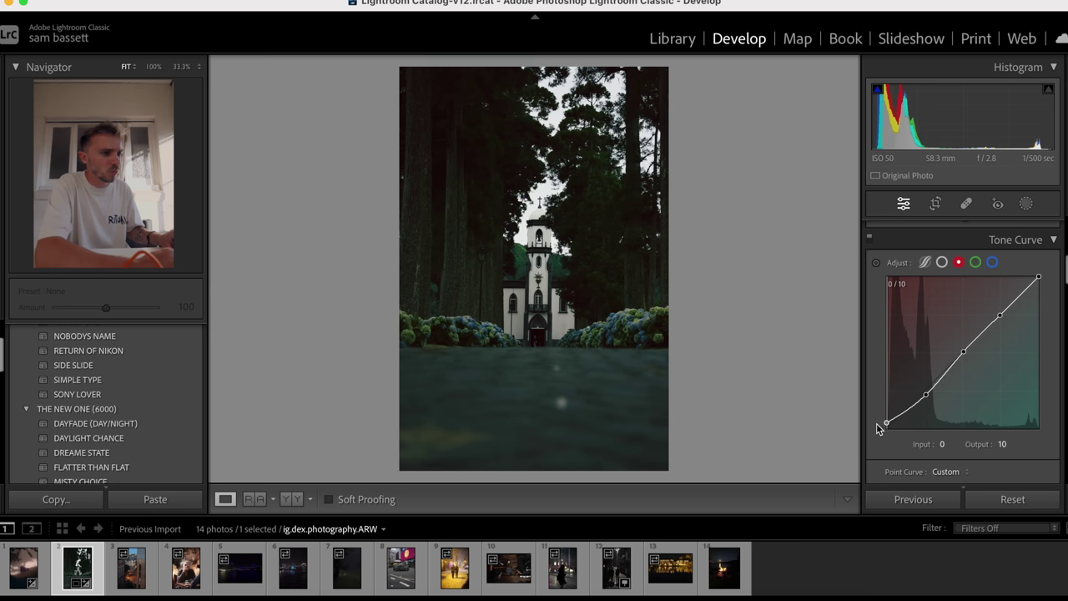
drag(964, 352, 962, 355)
drag(999, 314, 998, 318)
drag(1040, 278, 1043, 286)
Step: On the green curve, add three points, set black to 0/7 and midtones to 132/133, lower the shadows and adjust the highlight and white points
click(975, 262)
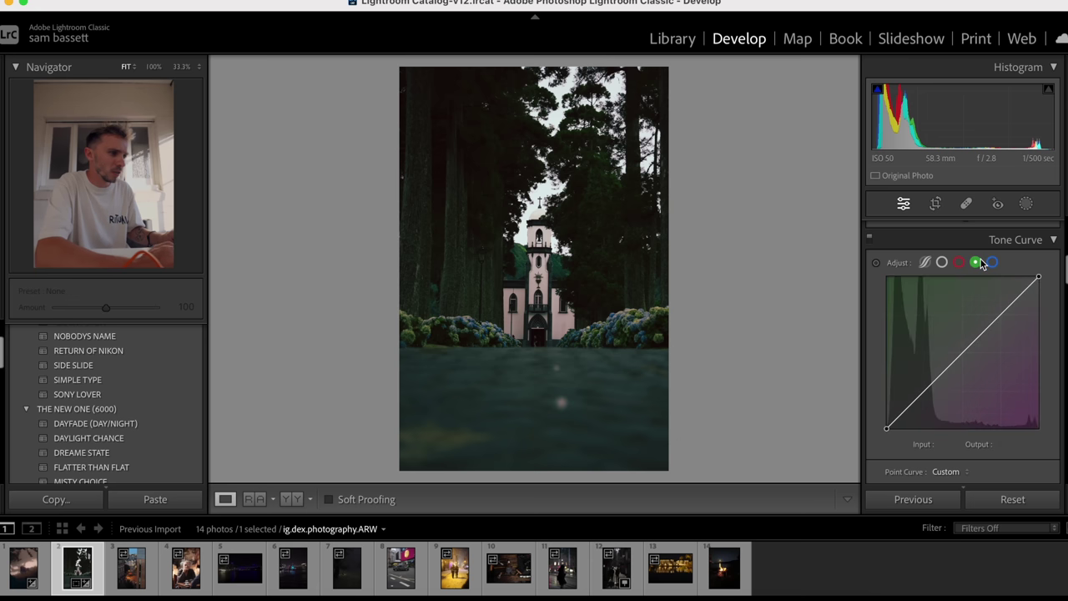
click(926, 388)
click(964, 353)
click(1001, 315)
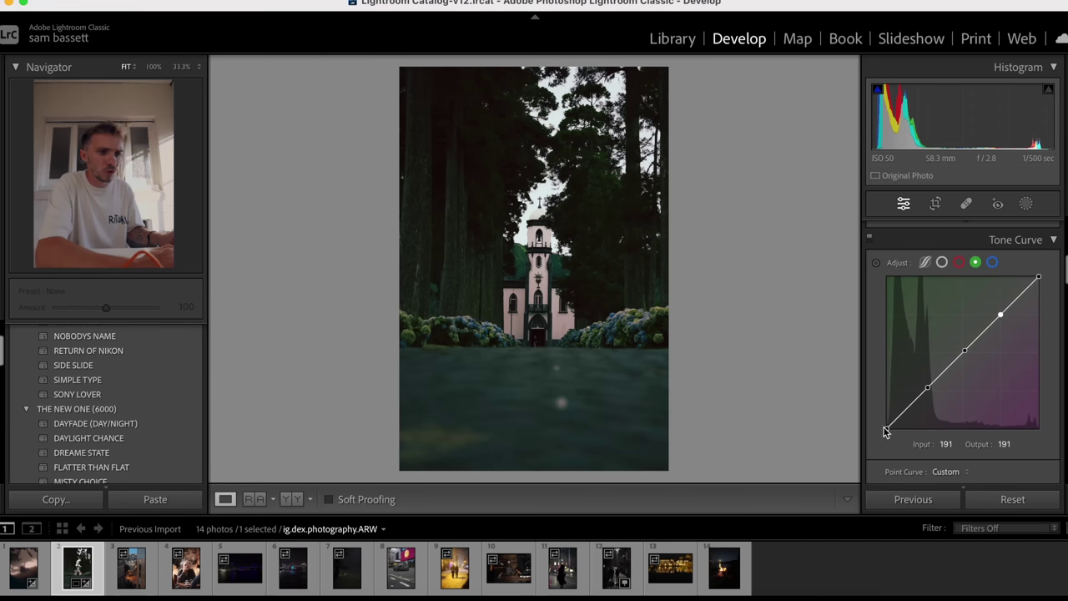
drag(886, 431, 883, 429)
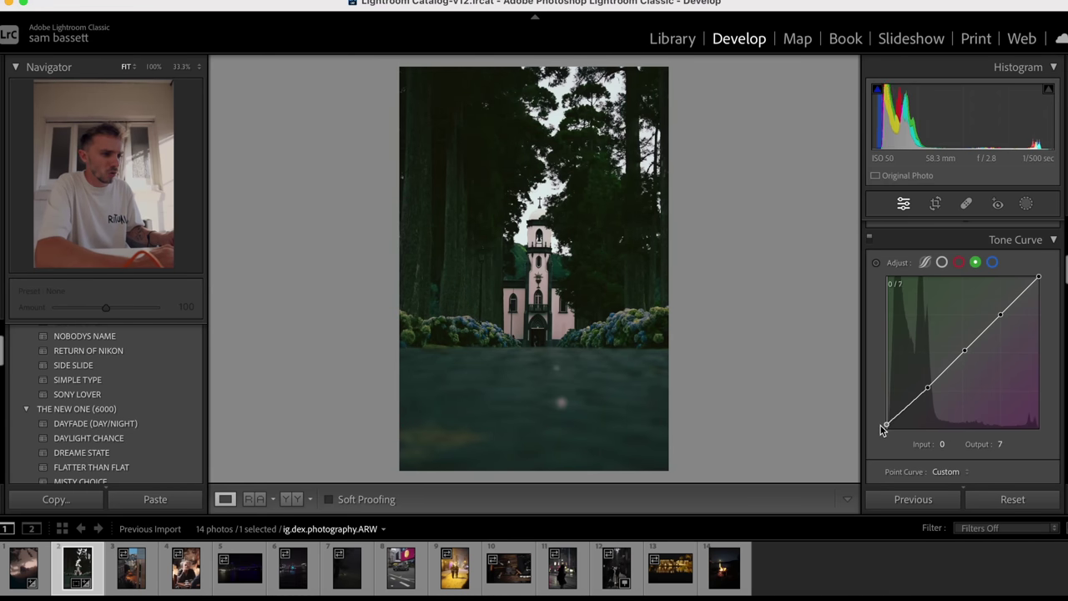
drag(927, 388, 930, 395)
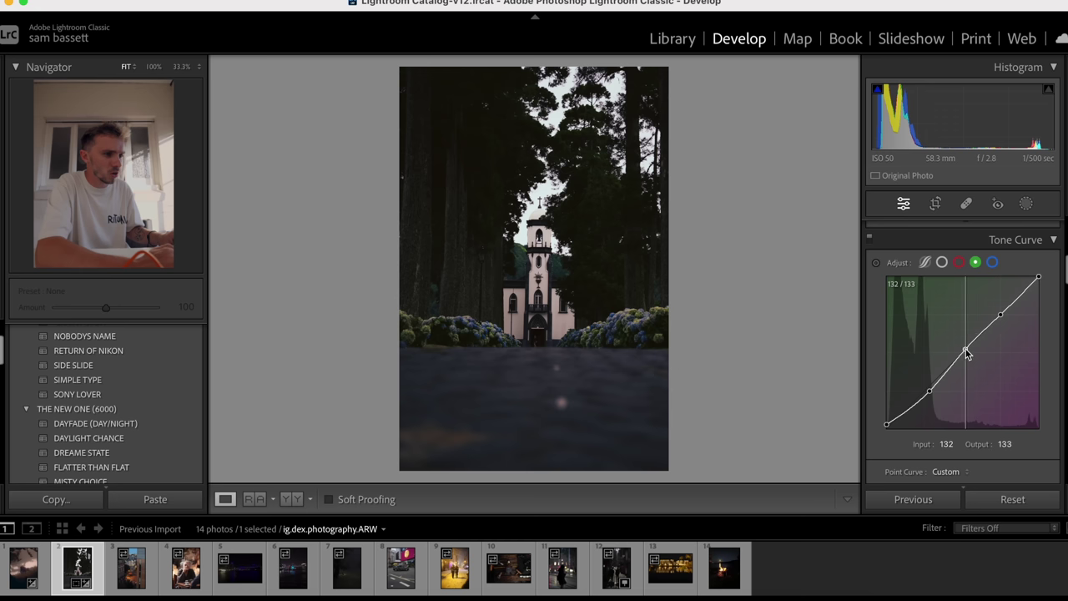
drag(1000, 314, 1000, 310)
drag(1039, 277, 1039, 288)
Step: On the blue curve, lift the black point, add points at 72/67, 126/126 and 184/189, and lower the white point to 255/242
click(992, 262)
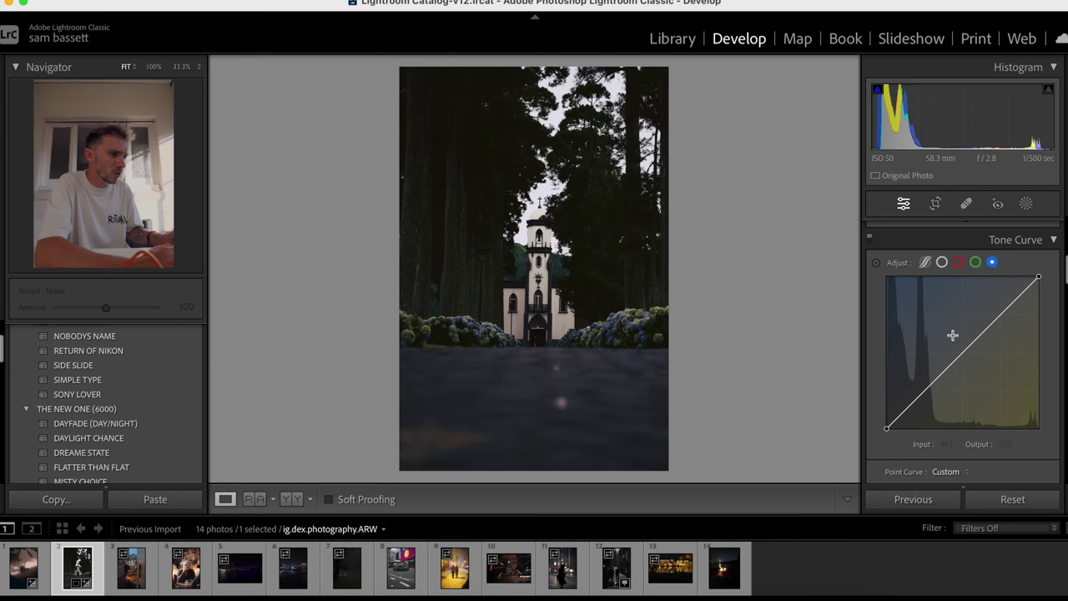
click(928, 390)
click(962, 353)
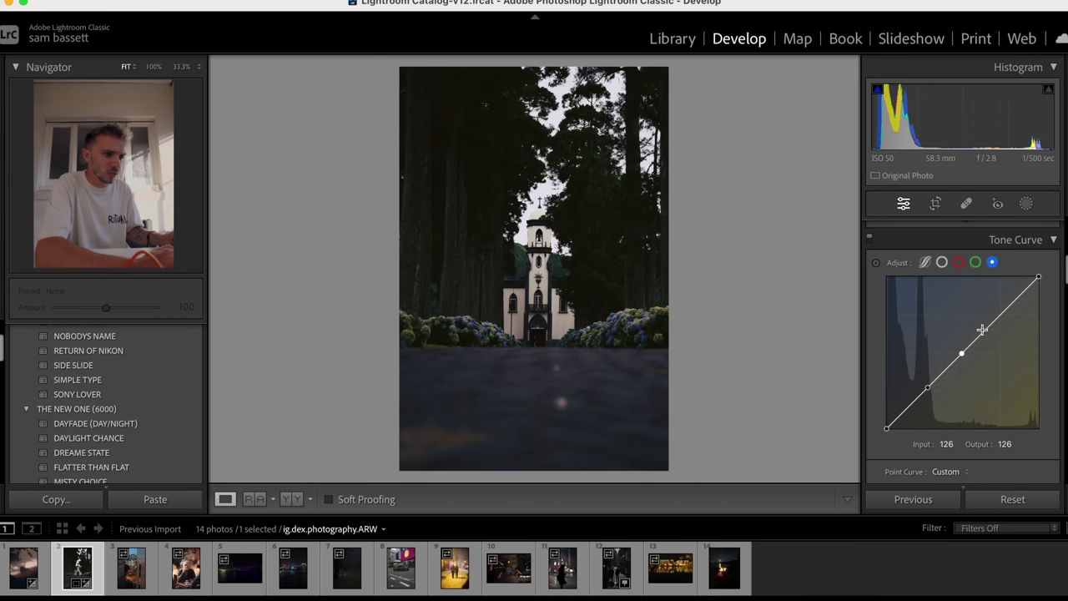
click(997, 314)
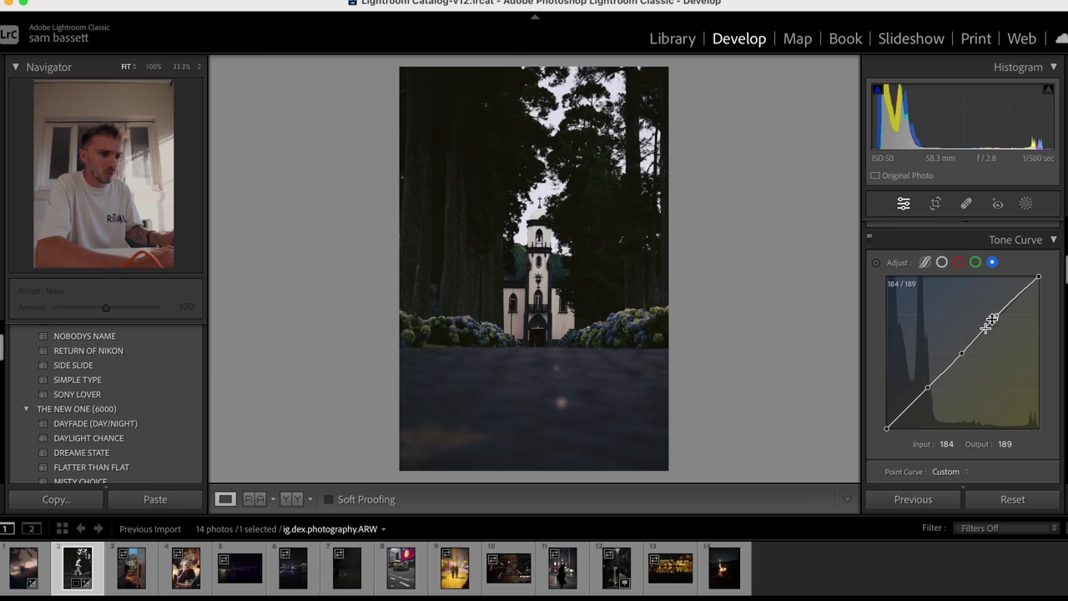
drag(886, 430, 883, 430)
drag(928, 388, 929, 388)
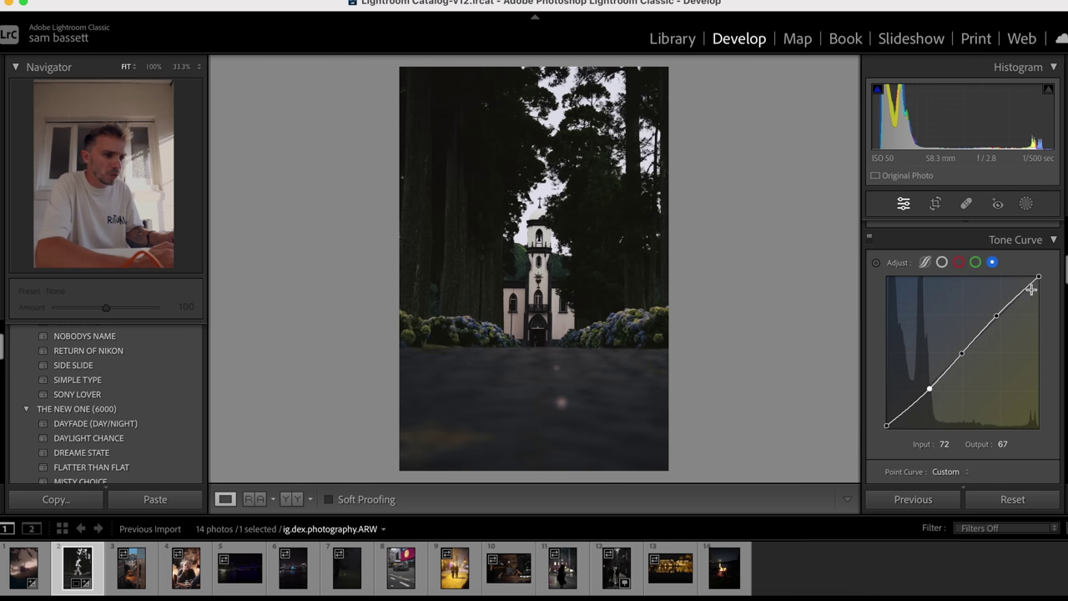
drag(1039, 278, 1040, 284)
Step: Compare the church photo with the tone curve adjustments switched off and on, leaving them enabled
click(868, 240)
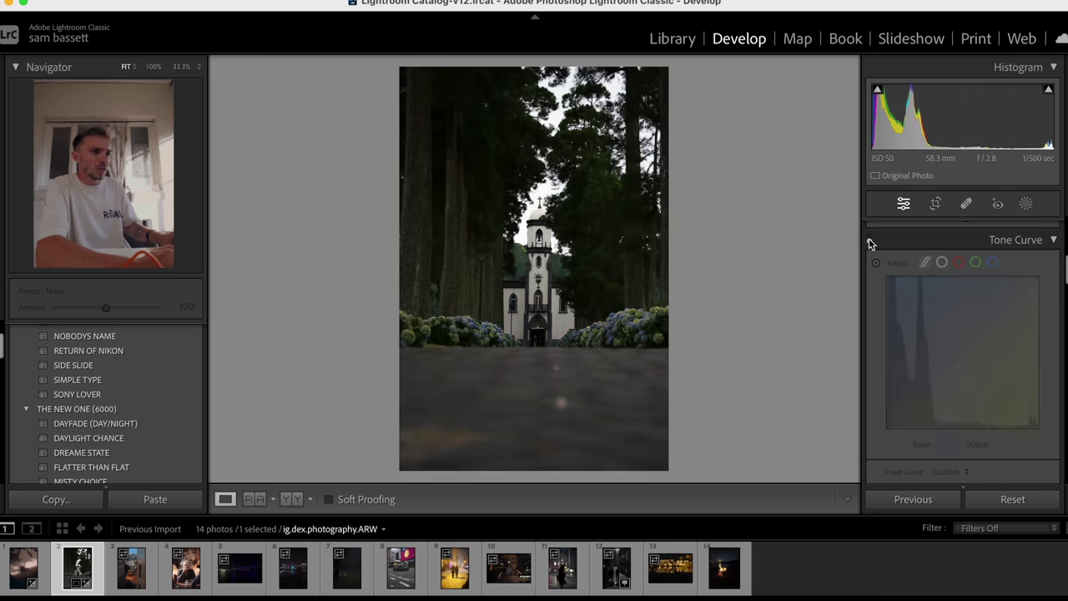
click(869, 240)
click(869, 239)
click(868, 239)
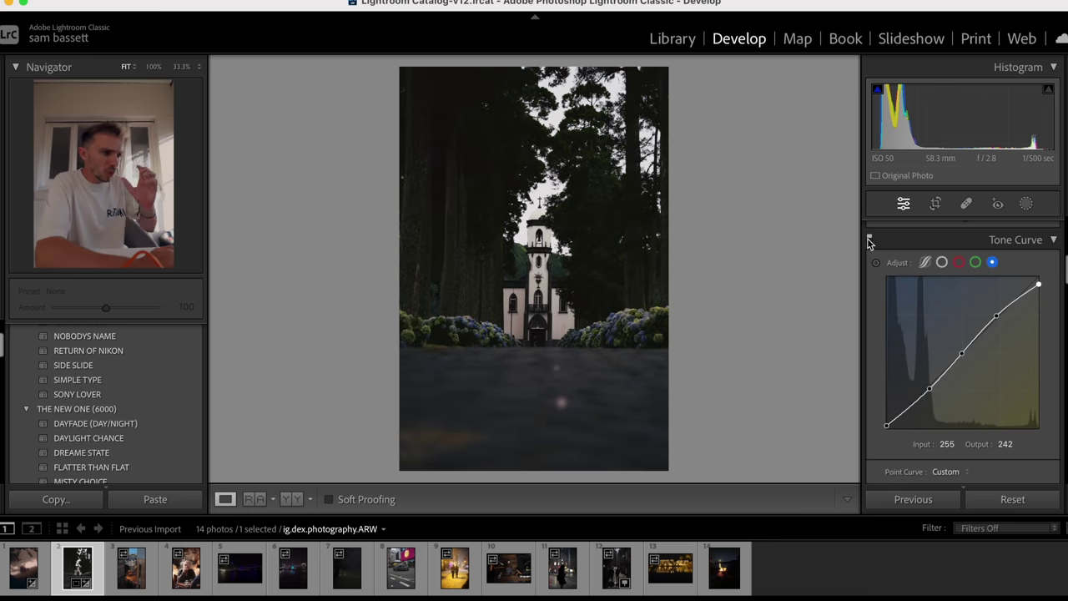
click(869, 239)
click(869, 239)
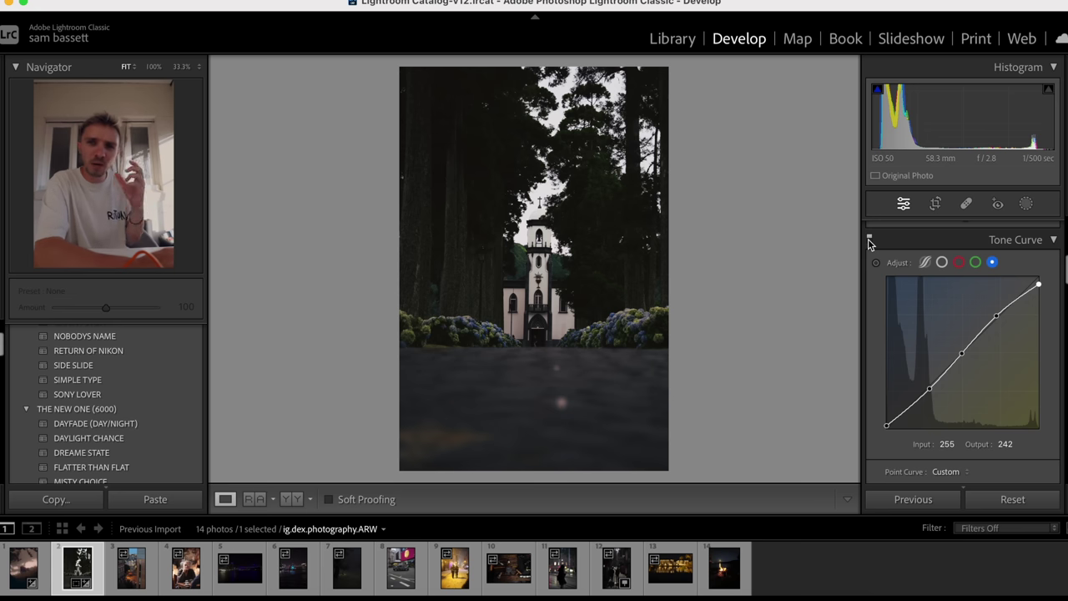
scroll(875, 259, up, 10)
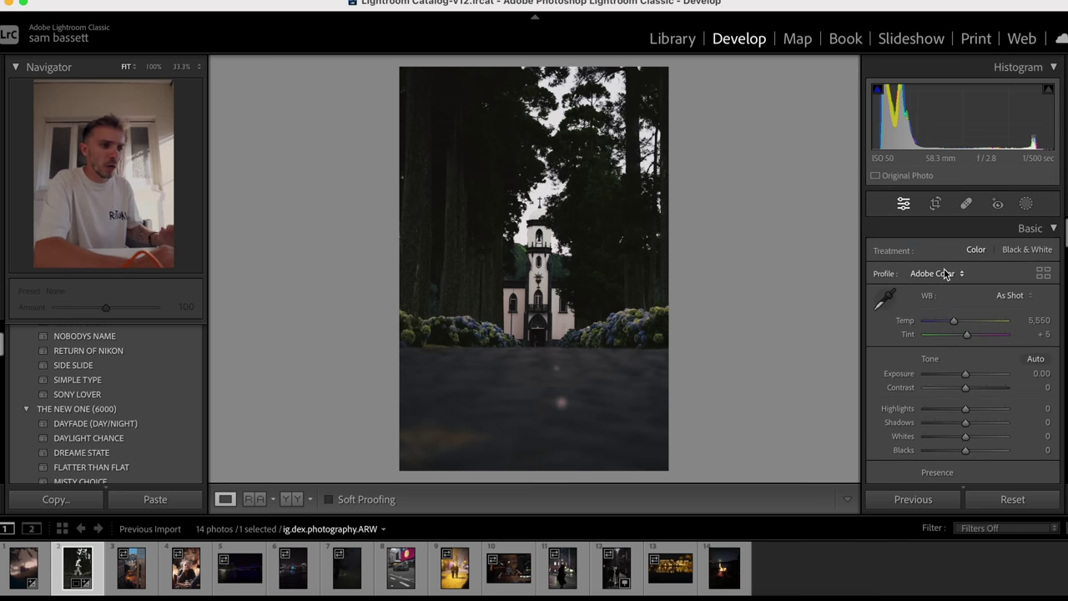
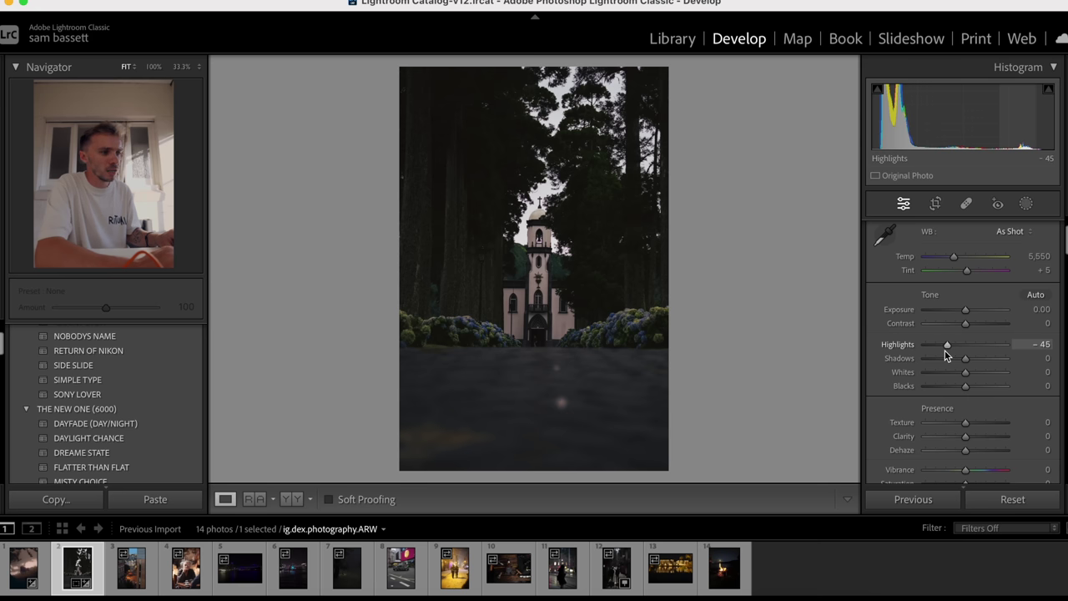
Step: Set the church photo's Shadows to +30, Texture to +6 and Vibrance to +28, and compare before and after side by side
drag(966, 362, 979, 364)
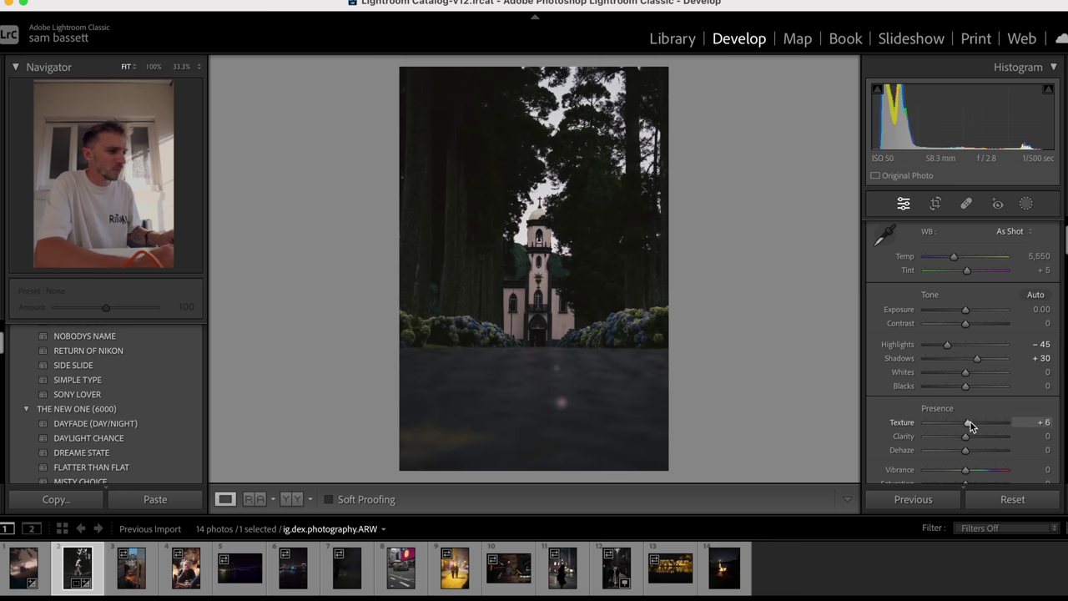
scroll(975, 470, down, 3)
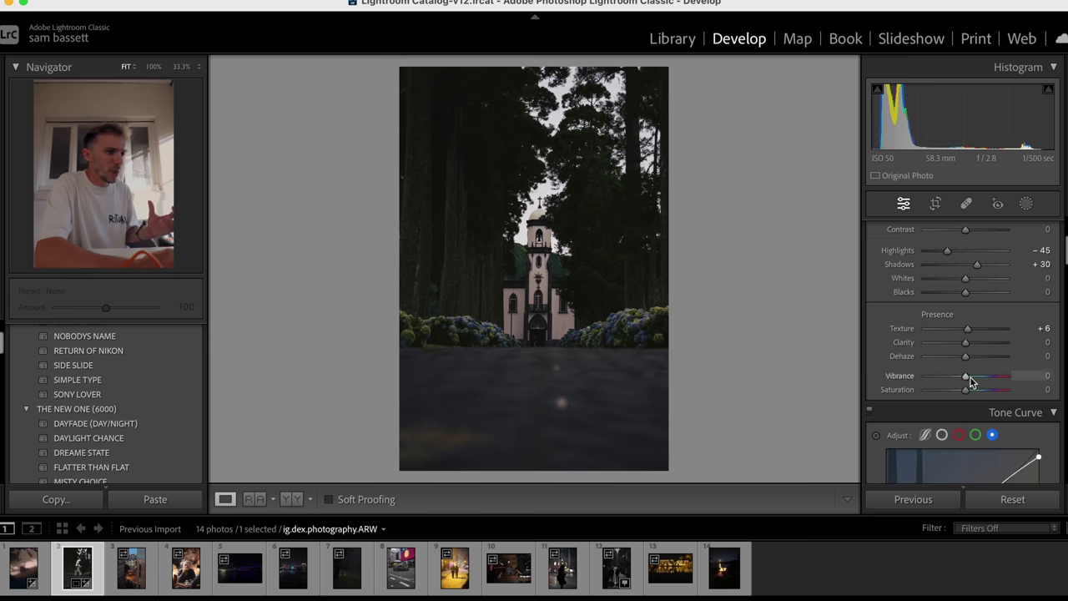
mouse_move(969, 378)
mouse_down()
mouse_move(1008, 372)
mouse_move(979, 382)
mouse_up()
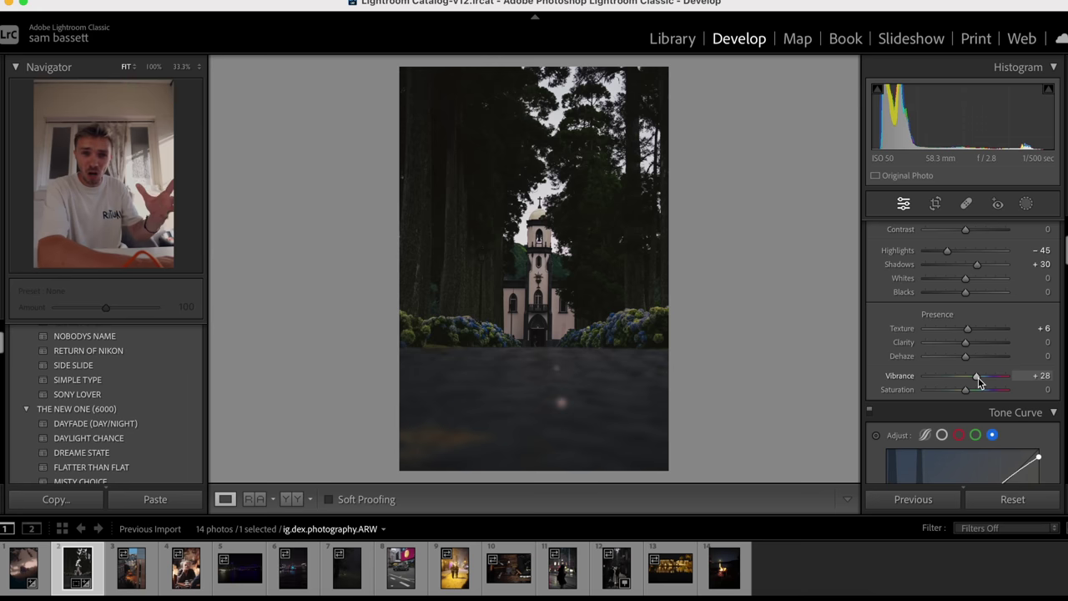
key(y)
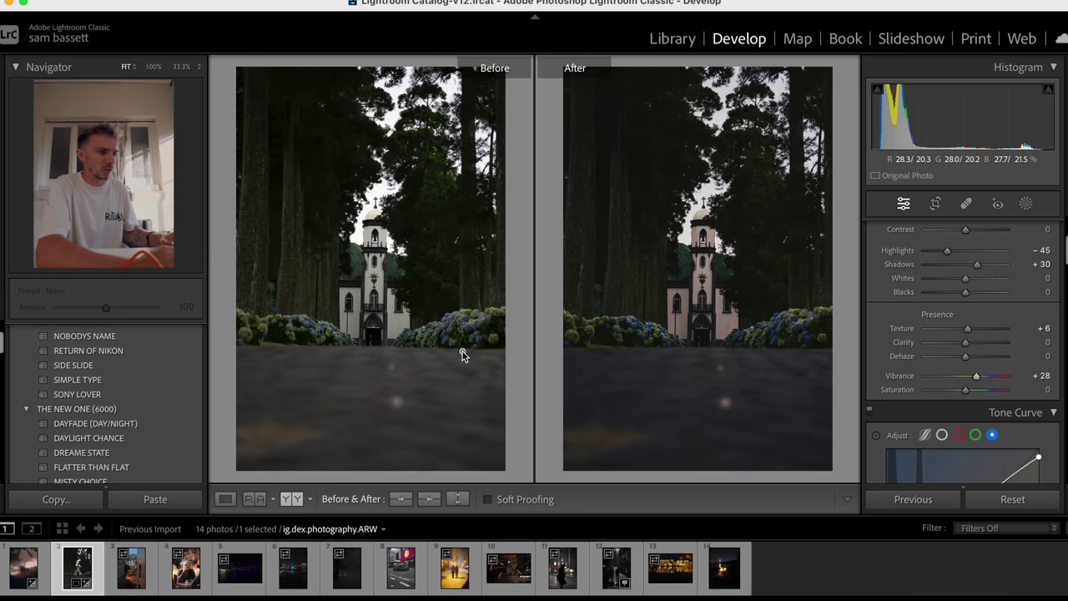
key(y)
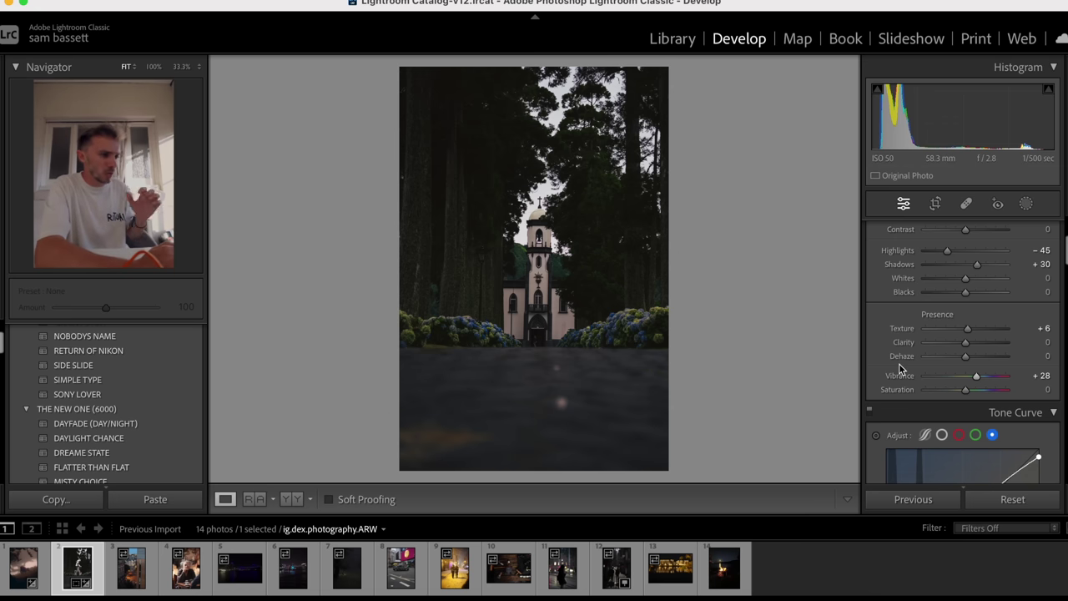
Step: Create a Select Subject mask for the church
click(1026, 204)
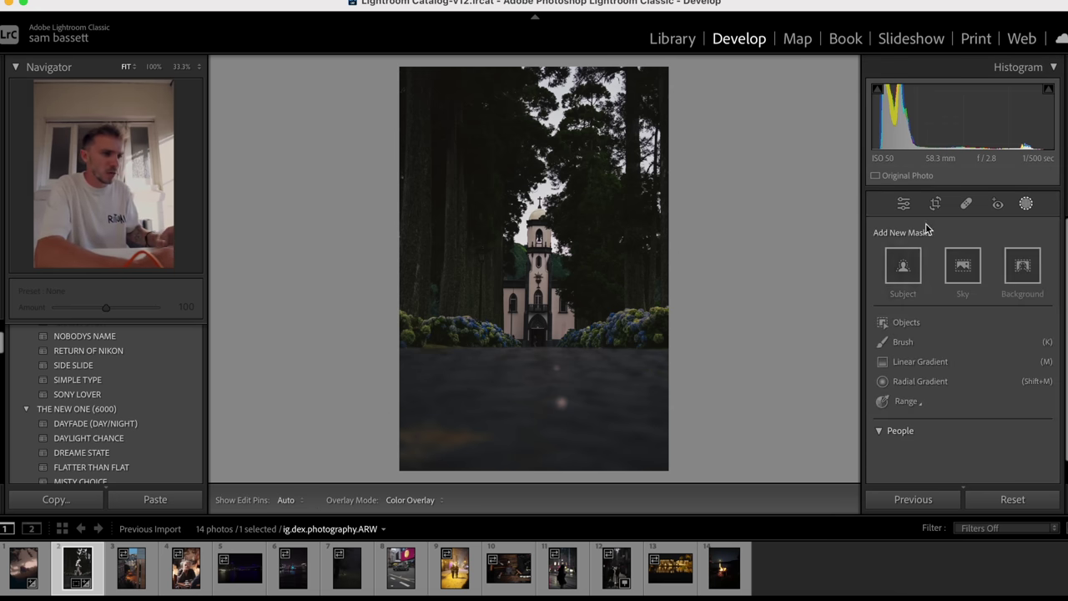
click(901, 265)
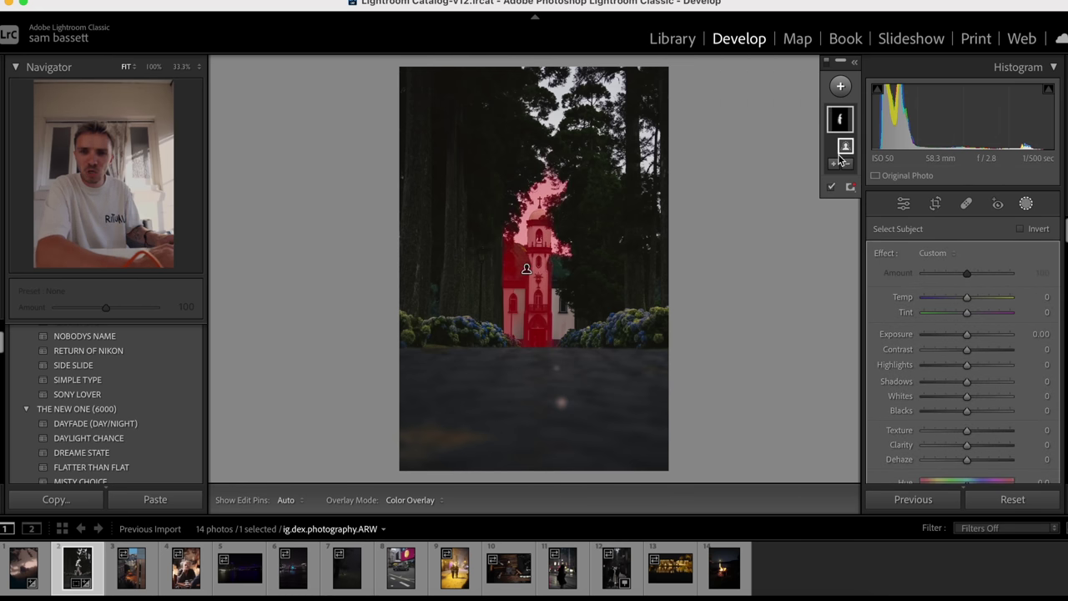
double_click(842, 120)
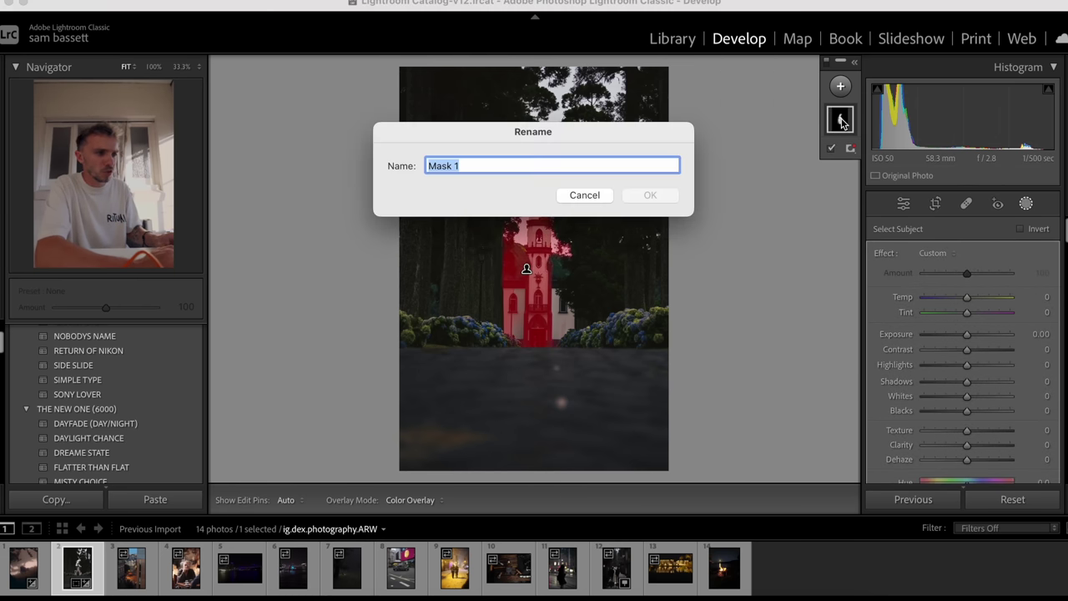
click(585, 195)
mouse_move(841, 122)
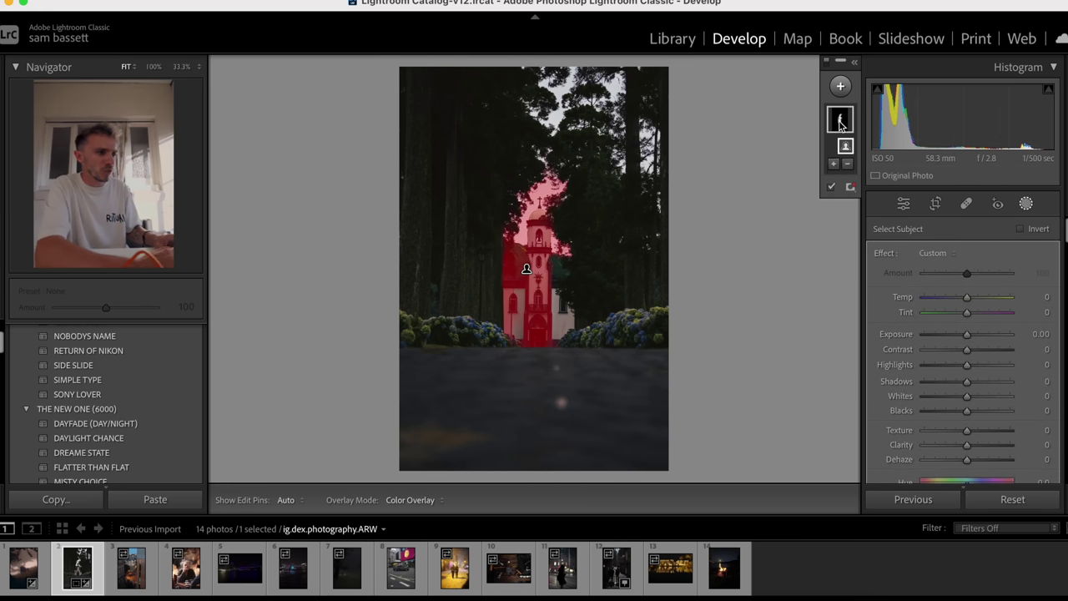
Step: Add the uncovered right side of the church to the subject mask with a size 4 brush
click(832, 168)
click(851, 305)
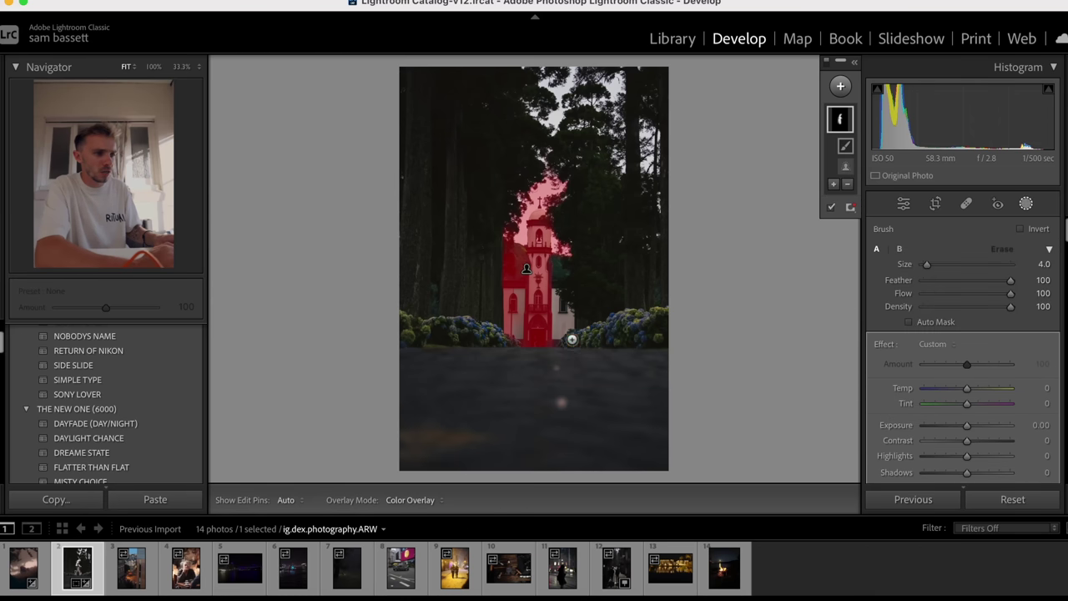
key(h)
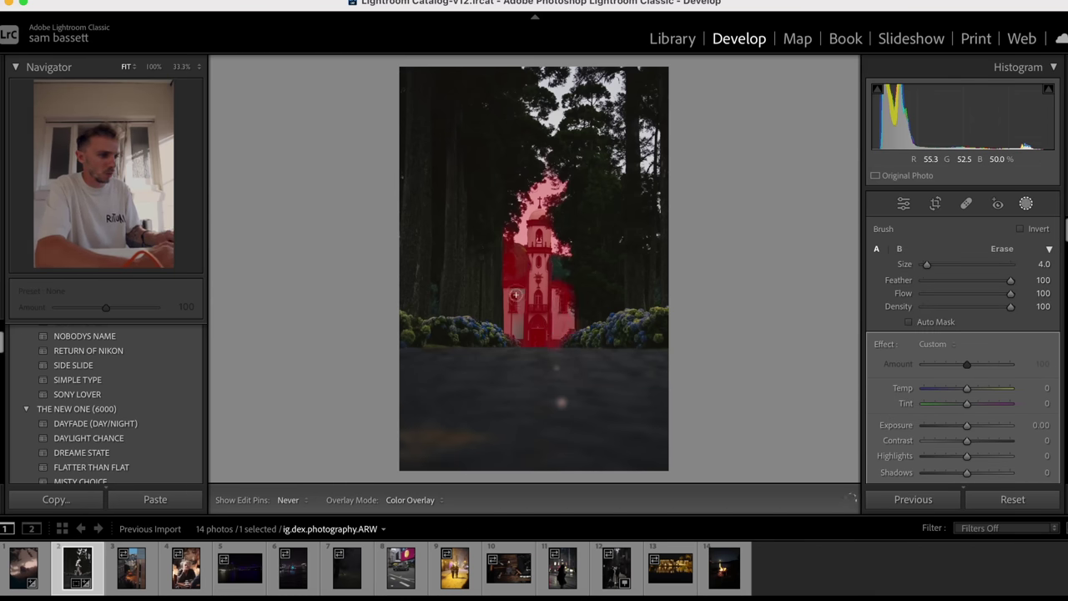
key(h)
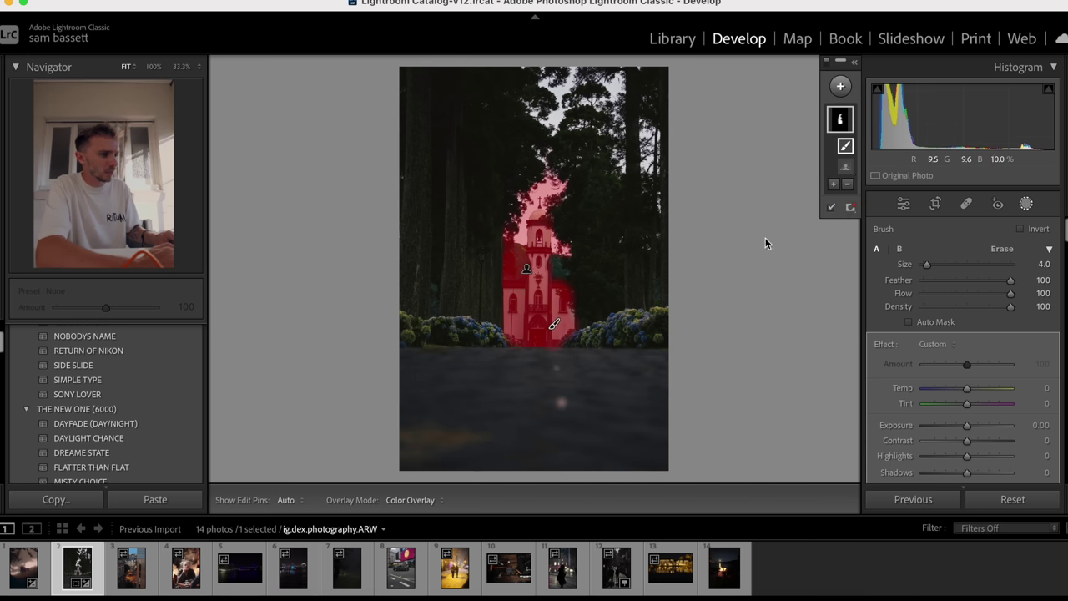
Step: Subtract the sky and trees above the church tower from the mask with a size 6 brush
click(847, 184)
click(868, 327)
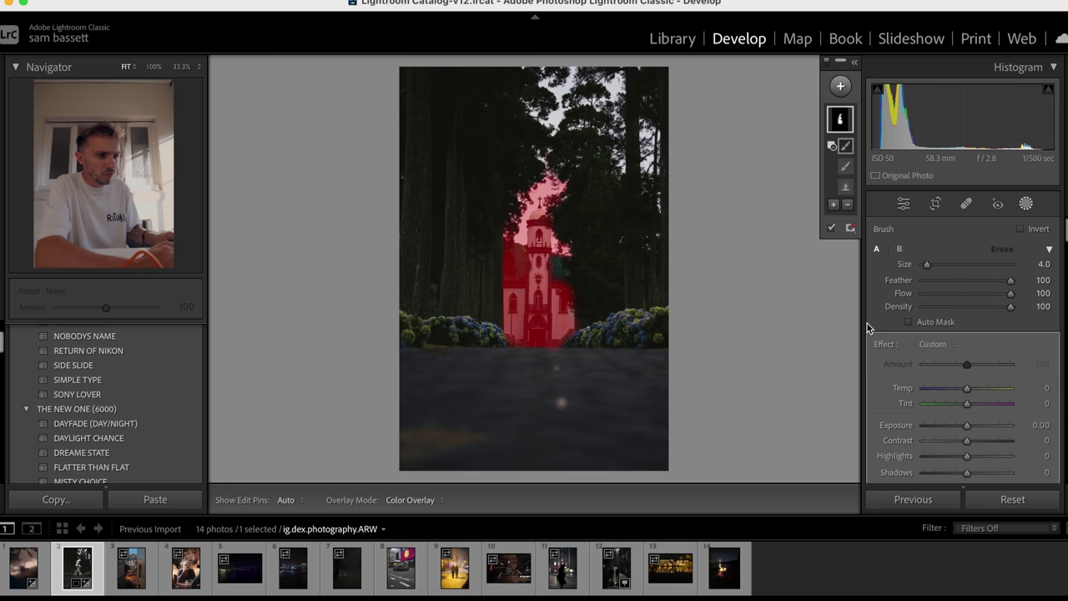
key(h)
mouse_move(566, 195)
mouse_down()
mouse_move(523, 194)
mouse_move(510, 234)
mouse_move(512, 208)
mouse_move(569, 188)
mouse_move(571, 263)
mouse_move(558, 209)
mouse_up()
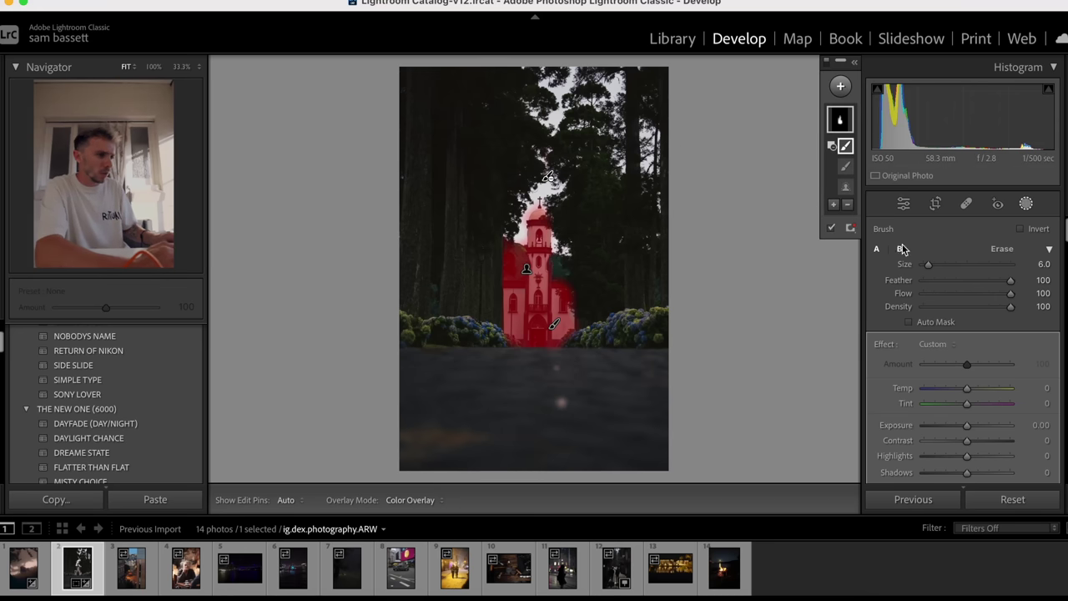
Step: Set the church mask's Dehaze to 9 and Highlights to 10, and leave masking
scroll(973, 325, down, 4)
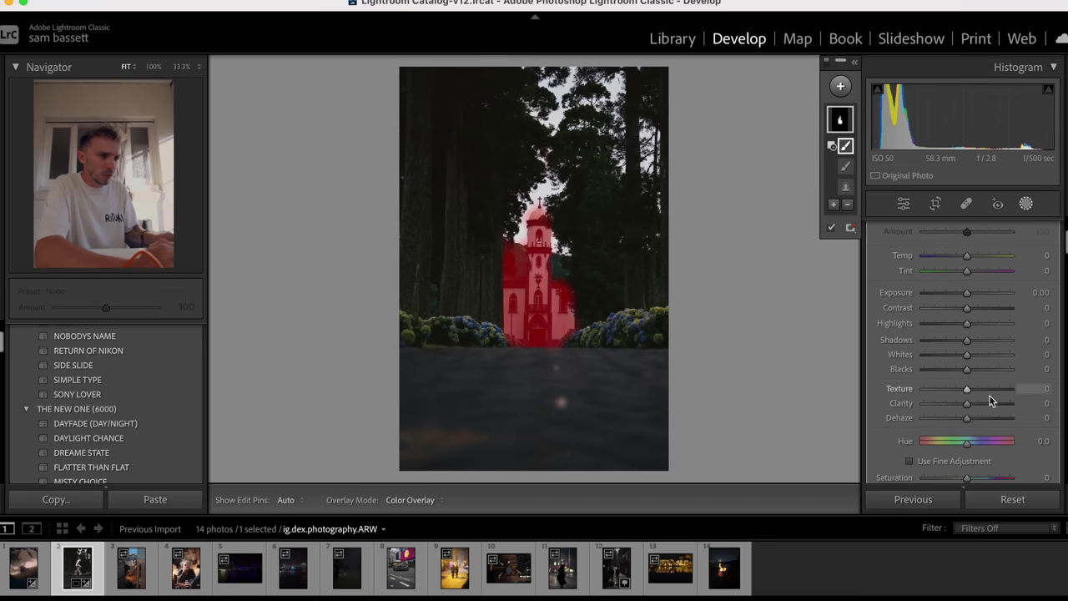
drag(969, 421, 971, 419)
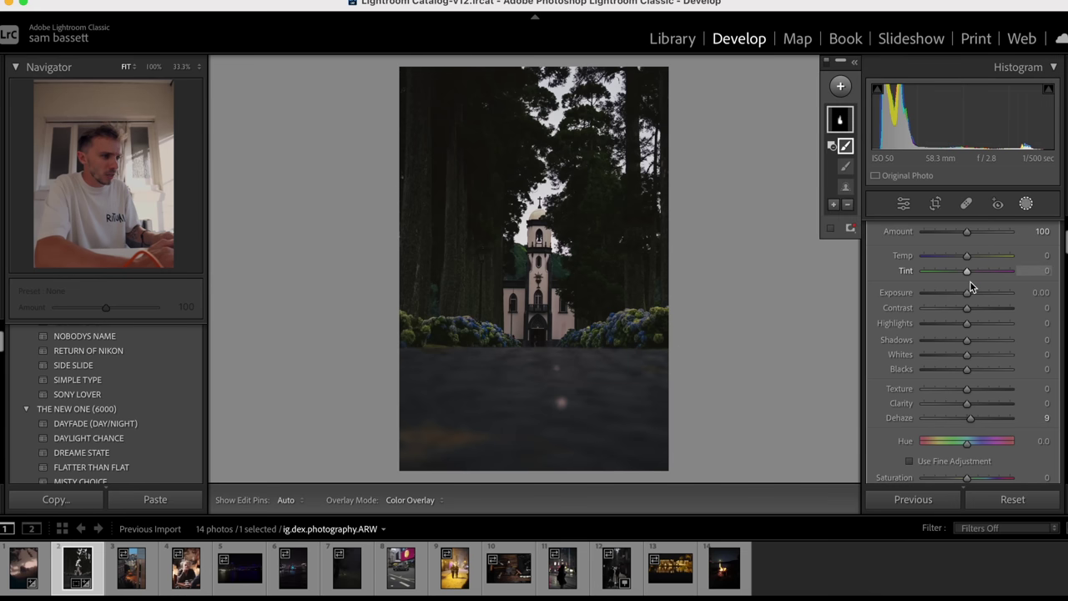
drag(980, 326, 973, 326)
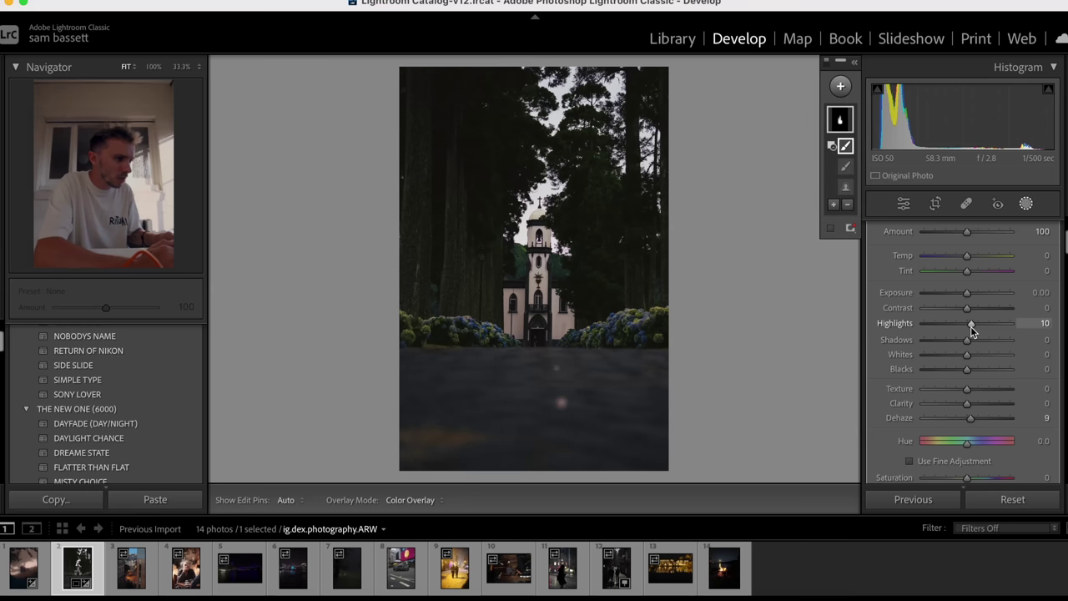
click(1026, 204)
Step: Compare the edited church photo with its original version several times
key(backslash)
key(backslash)
key(backslash)
key(backslash)
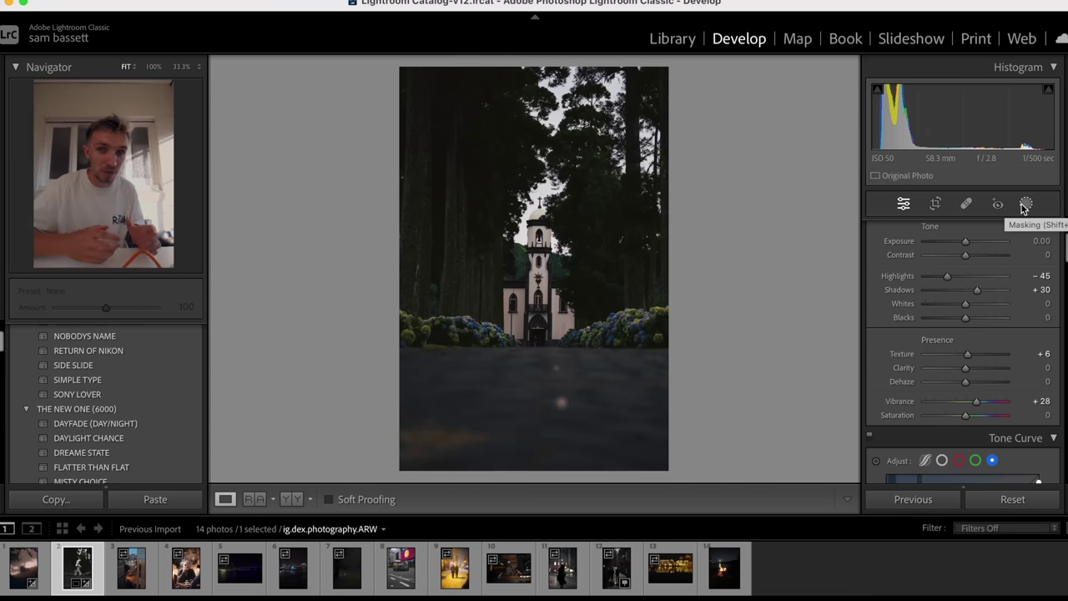
key(backslash)
key(backslash)
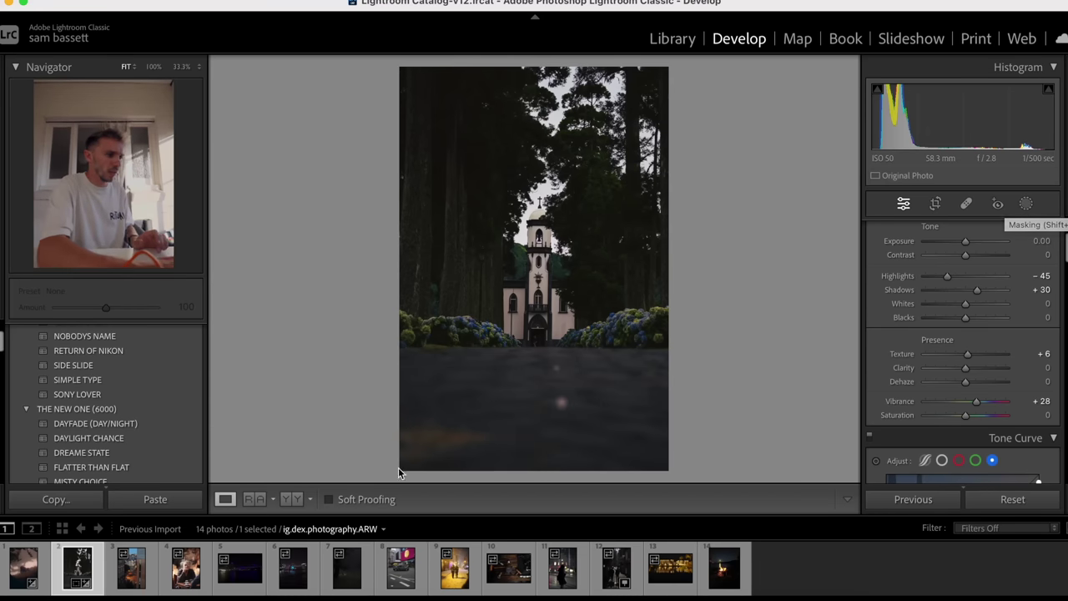
Step: Open the city street photo with the red bus, apply the SONY LOVER preset and set its Temp to 2,396
click(124, 584)
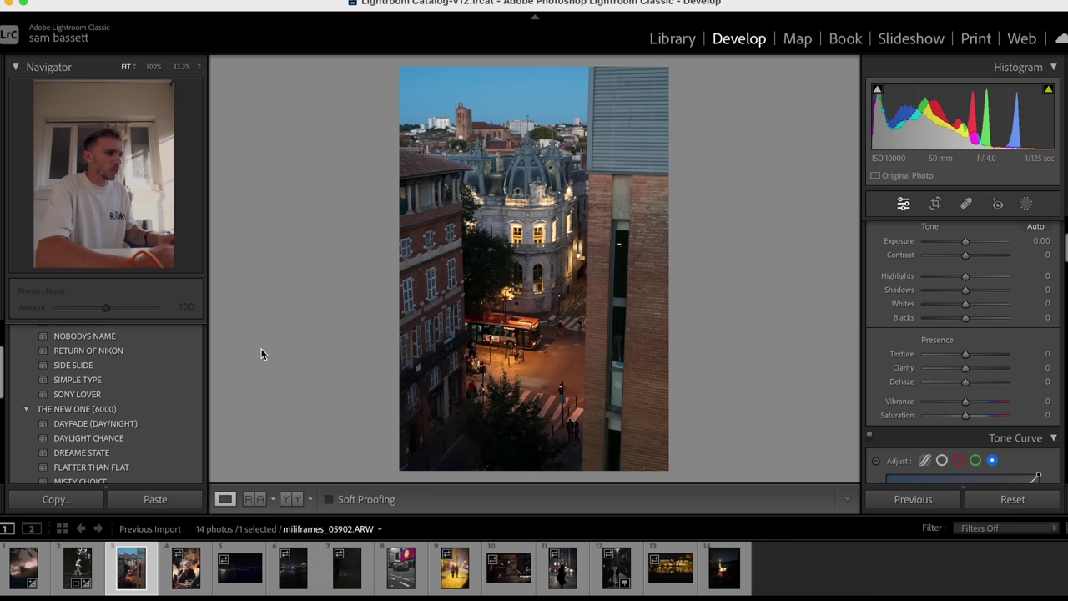
click(157, 395)
scroll(960, 275, up, 5)
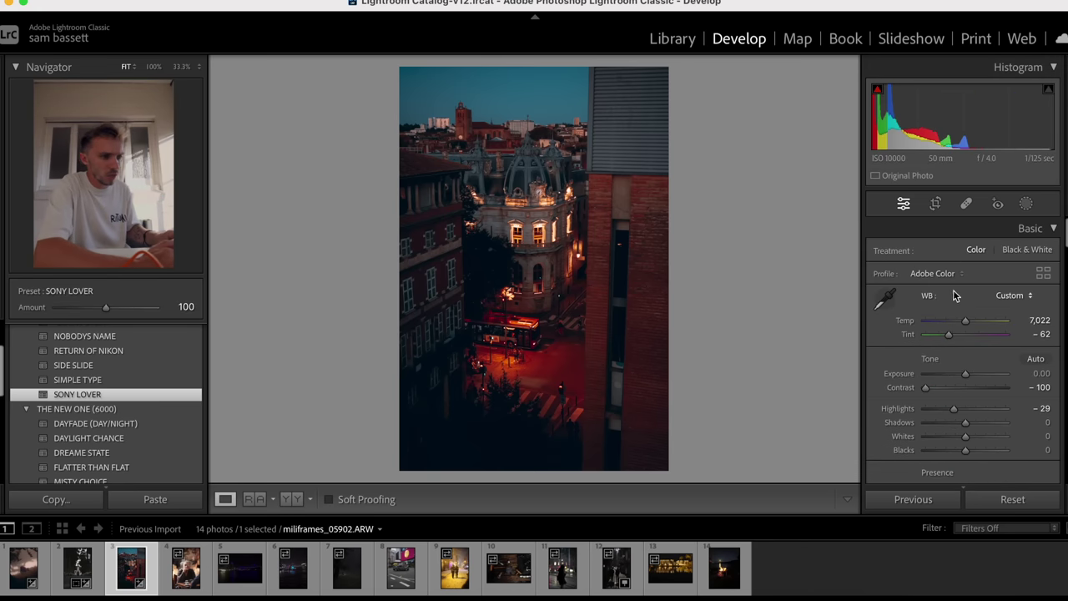
drag(947, 325, 931, 330)
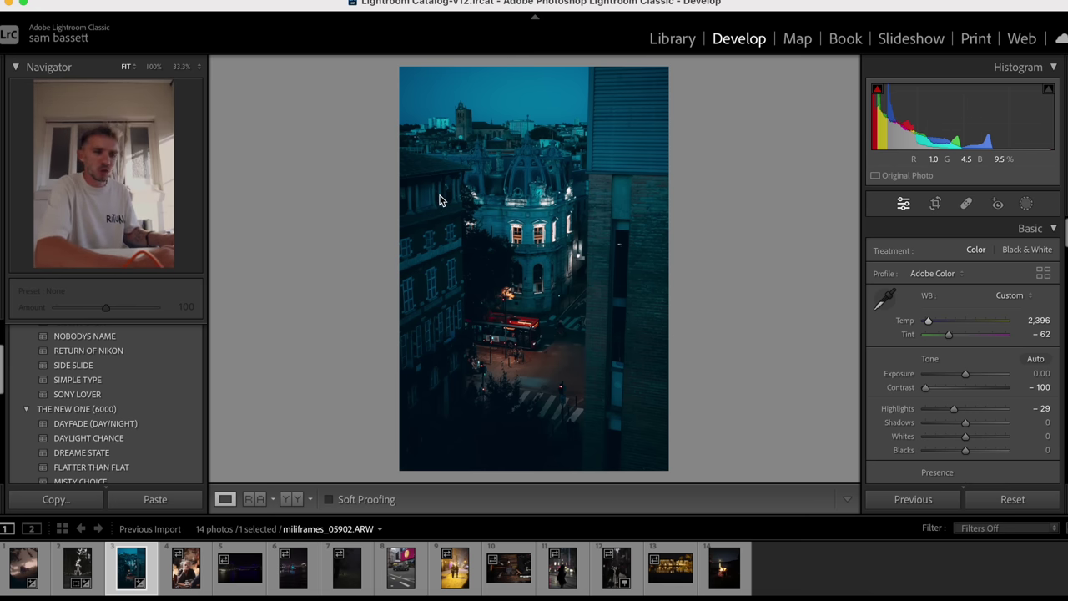
Step: Brush a size 37 mask over the upper part of the street photo and subtract the street area around the bus from it
click(1026, 203)
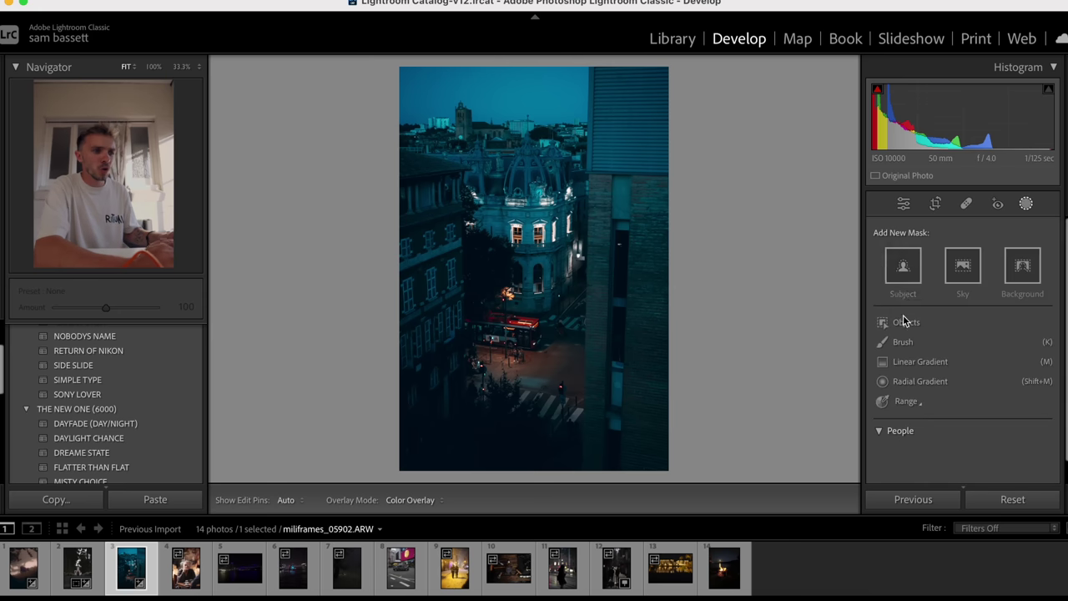
click(903, 341)
mouse_move(499, 197)
mouse_down()
mouse_move(392, 167)
mouse_move(358, 198)
mouse_move(576, 176)
mouse_move(666, 14)
mouse_move(622, 209)
mouse_up()
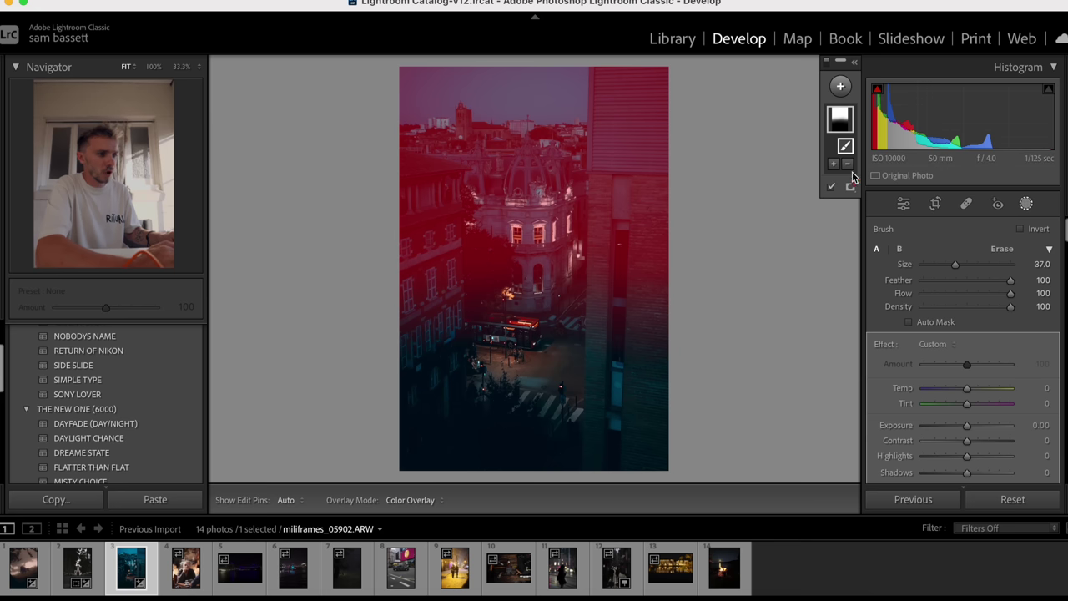
click(848, 167)
click(861, 303)
mouse_move(468, 398)
mouse_down()
mouse_move(500, 390)
mouse_move(519, 366)
mouse_move(505, 356)
mouse_move(534, 372)
mouse_up()
Step: Set the brush mask's Temp to 100, Tint to 55, Exposure to 0.18 and Contrast to 26, and leave masking
mouse_move(967, 388)
mouse_down()
mouse_move(999, 388)
mouse_move(979, 404)
mouse_move(991, 405)
mouse_up()
scroll(977, 346, down, 4)
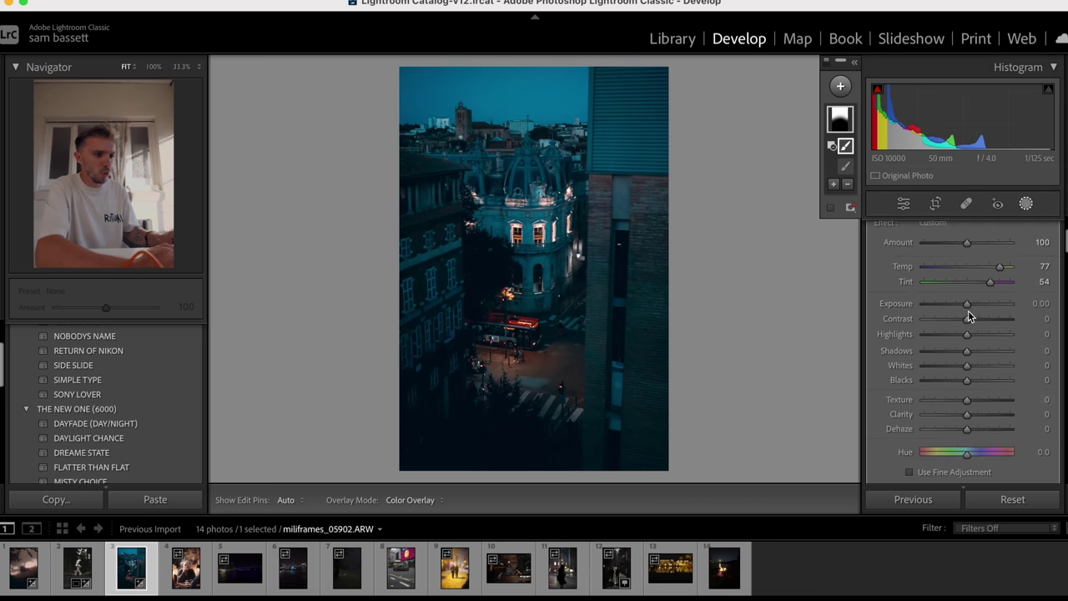
mouse_move(968, 319)
mouse_down()
mouse_move(979, 321)
mouse_move(971, 302)
mouse_up()
mouse_move(990, 266)
mouse_down()
mouse_move(1011, 268)
mouse_move(991, 286)
mouse_up()
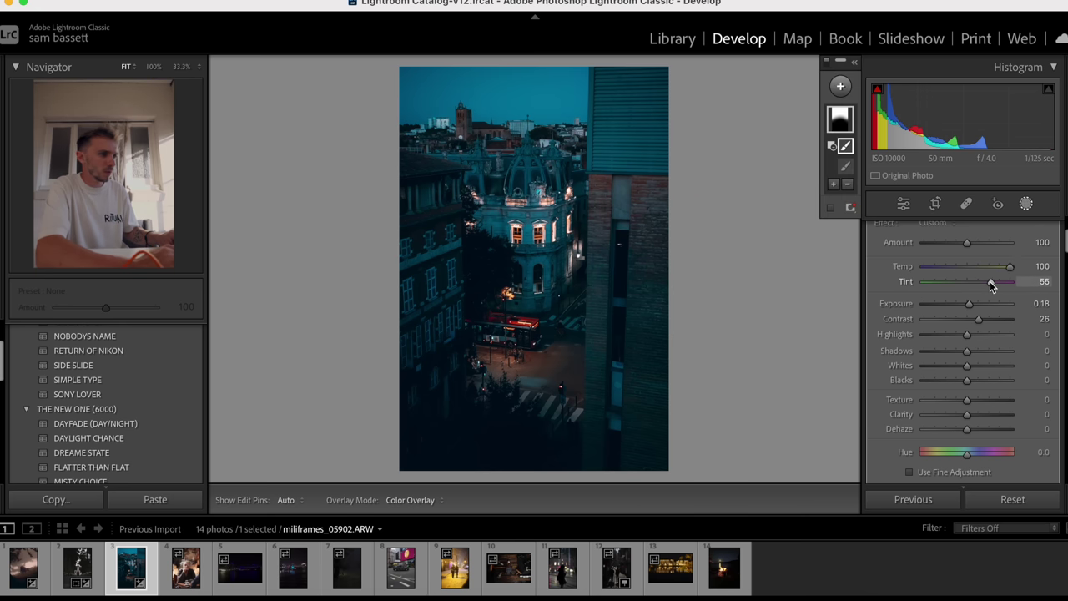
click(1027, 206)
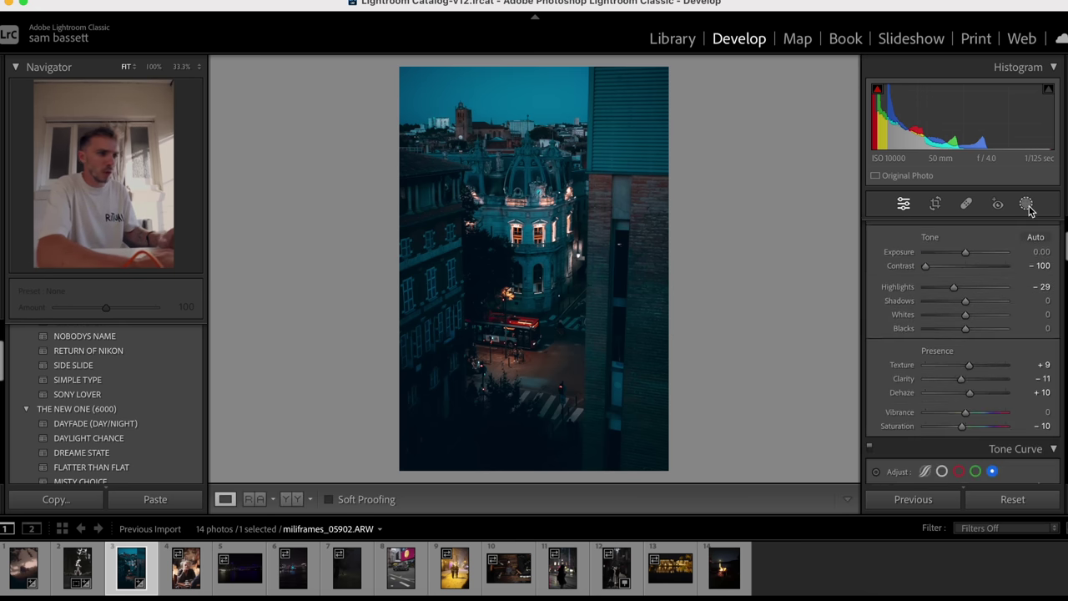
Step: Compare the street photo before and after the edits, both side by side and in the single view
key(y)
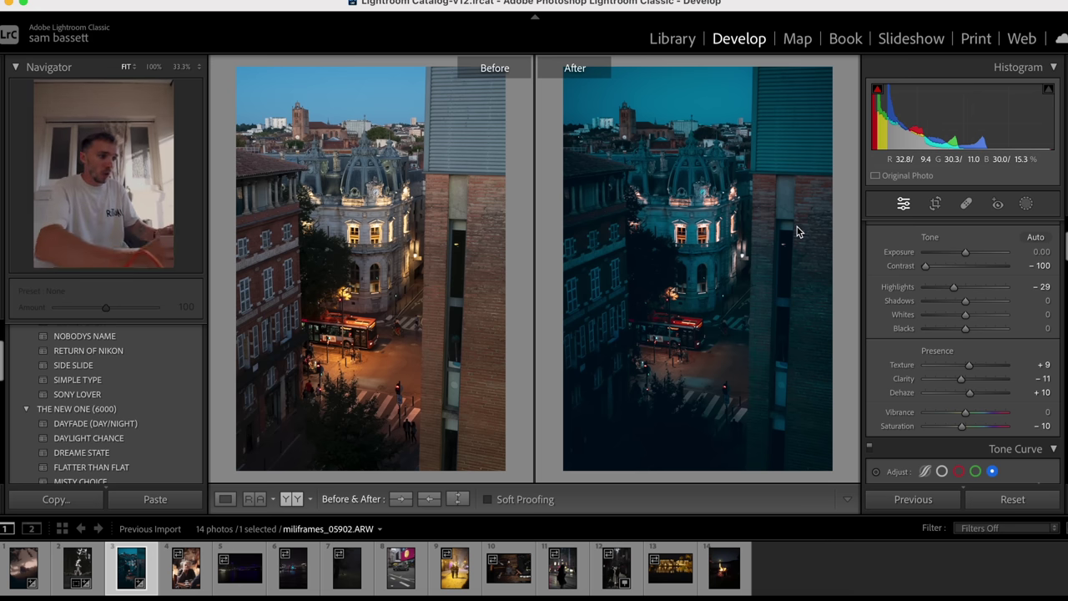
click(1027, 204)
click(1026, 204)
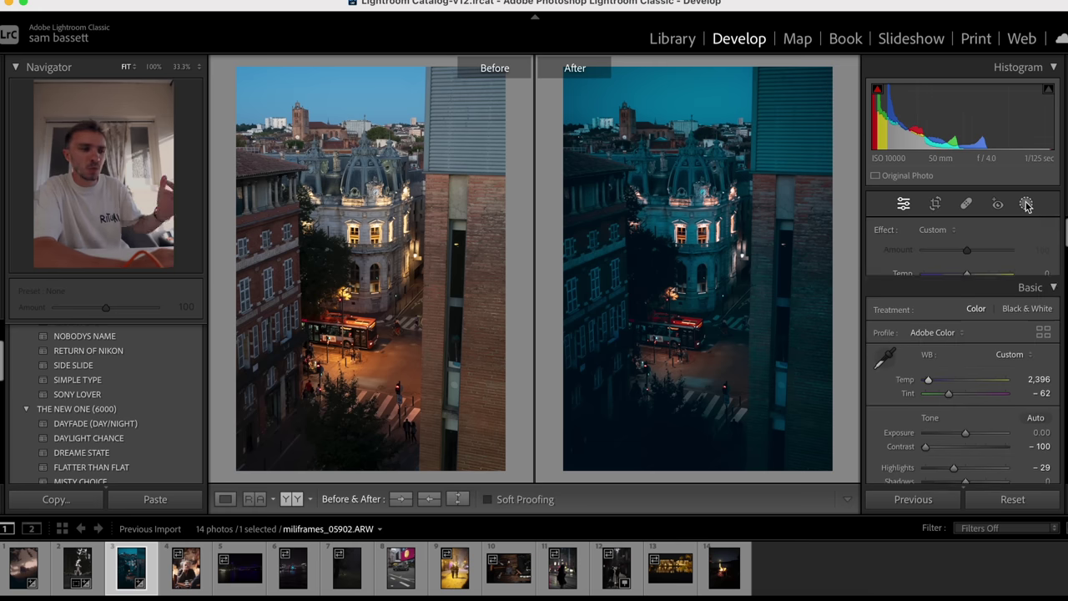
key(y)
key(backslash)
key(backslash)
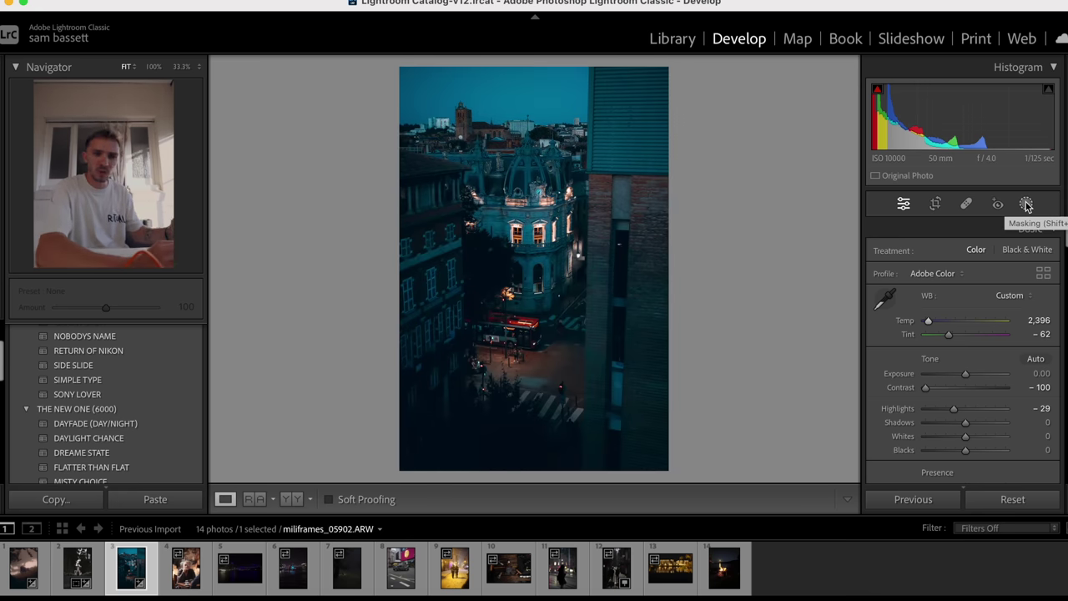
Step: Reset all edits on the street photo and preview the SONY LOVER preset on the original
click(1012, 499)
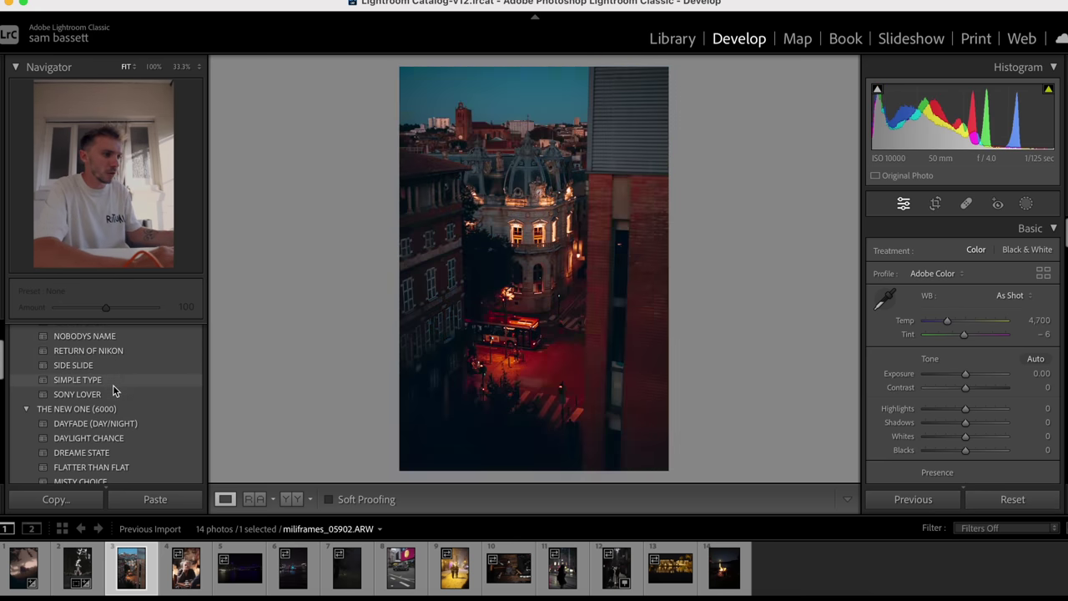
scroll(114, 388, down, 1)
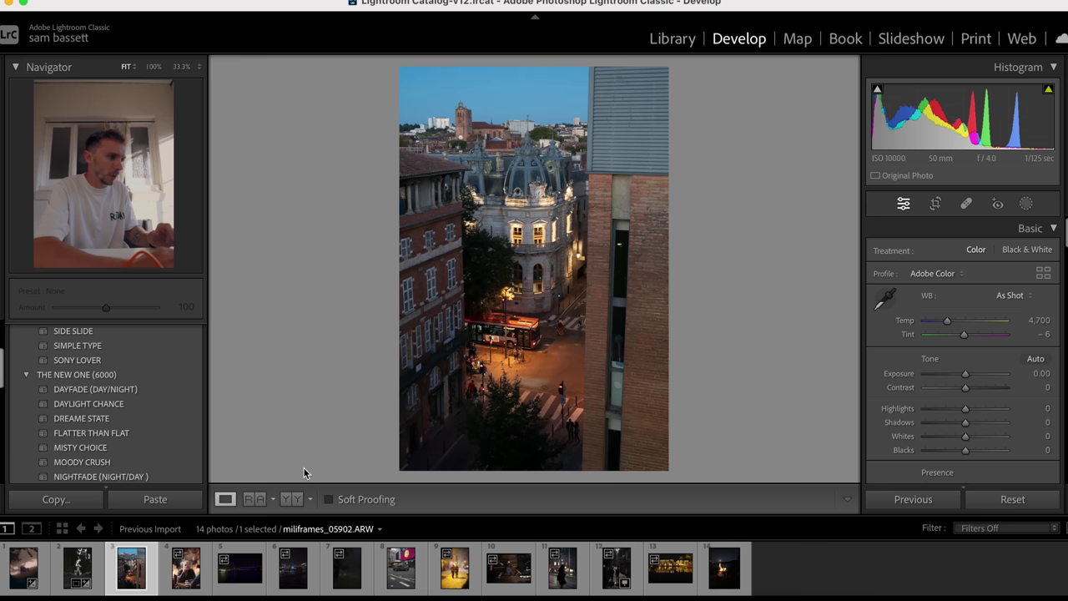
Step: Open the portrait of the smoking man at the table and apply the SONY LOVER preset
key(Right)
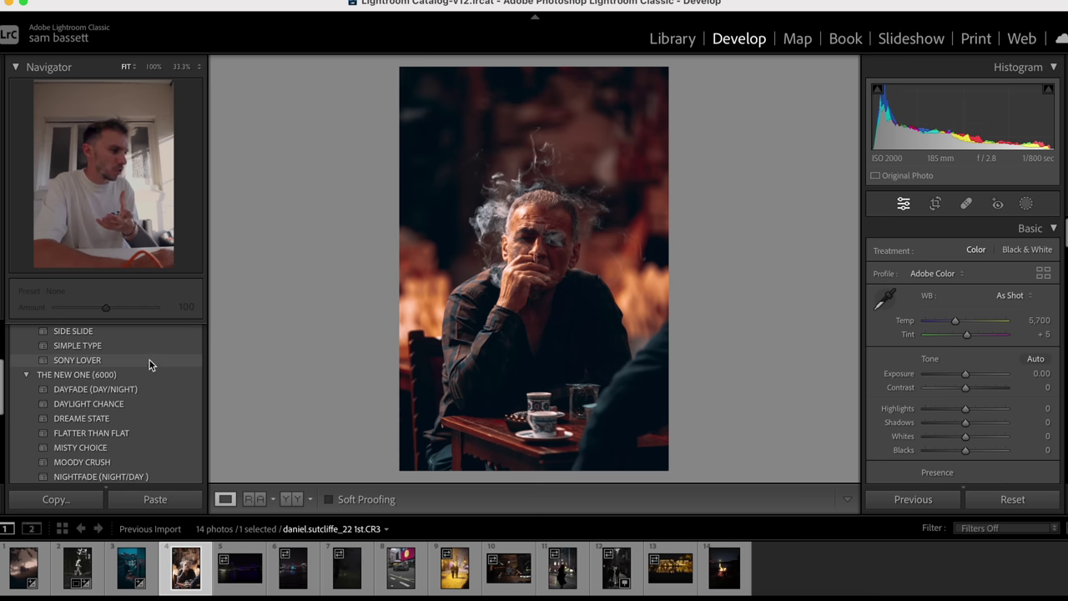
click(149, 360)
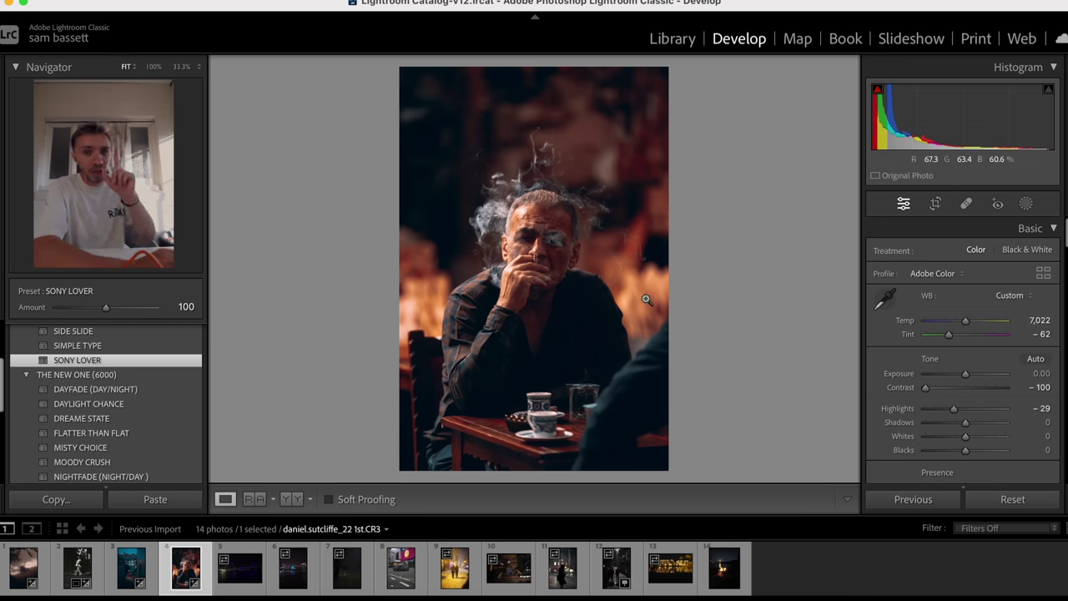
Step: Mask the subject in the smoking man portrait, set the mask's Temp to -39, leave masking and compare before and after
click(1026, 203)
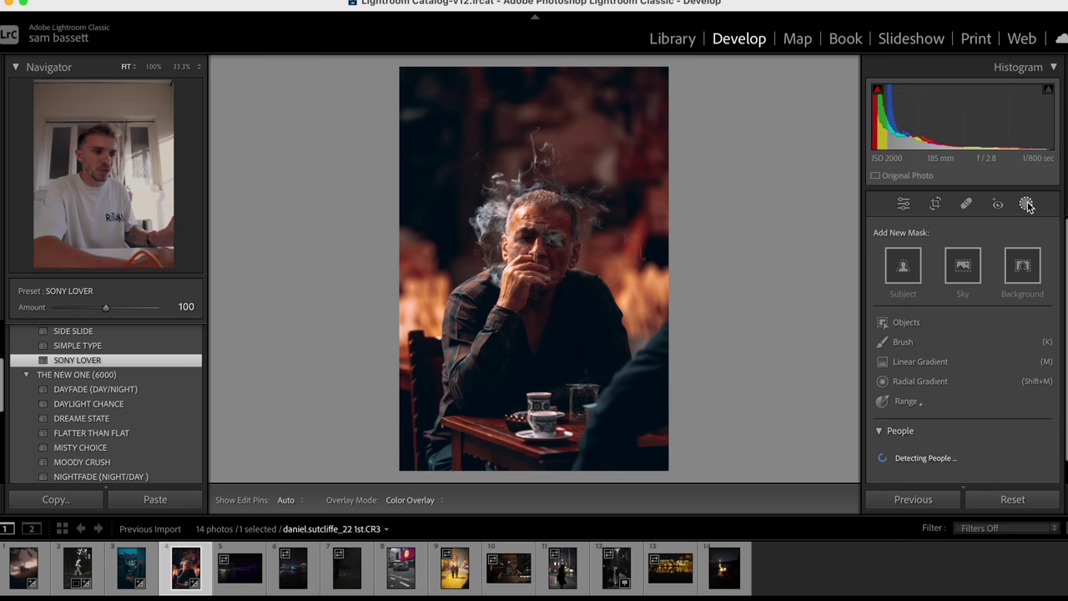
click(915, 276)
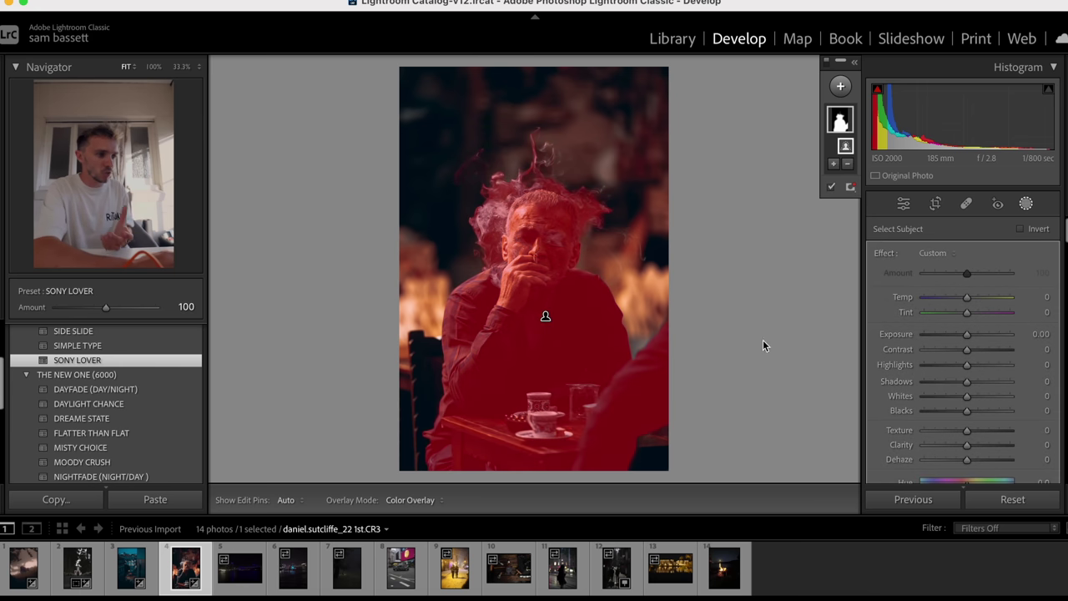
drag(966, 302, 947, 309)
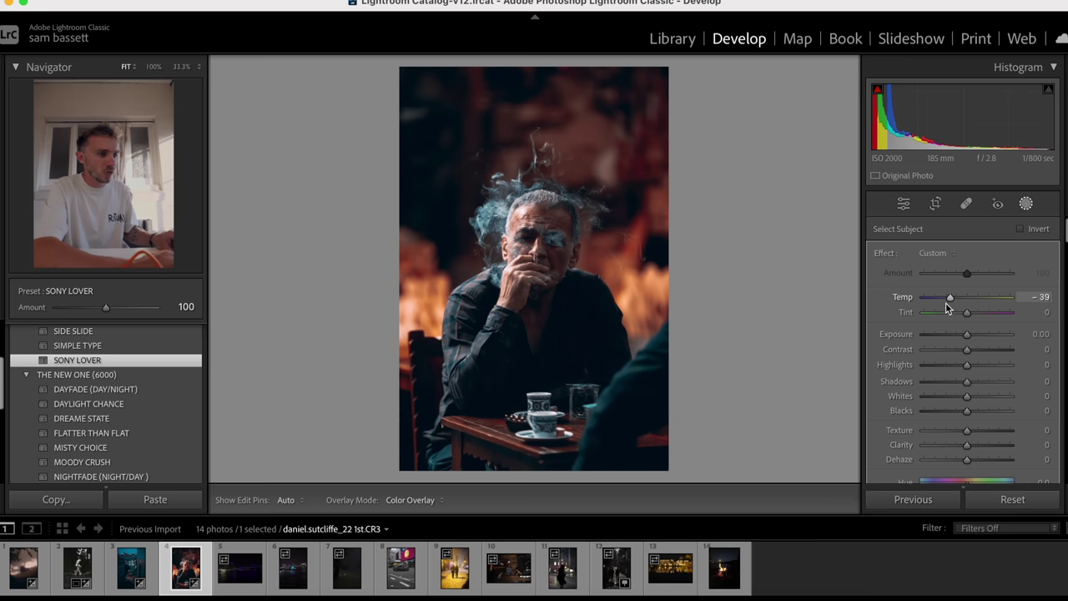
click(1029, 208)
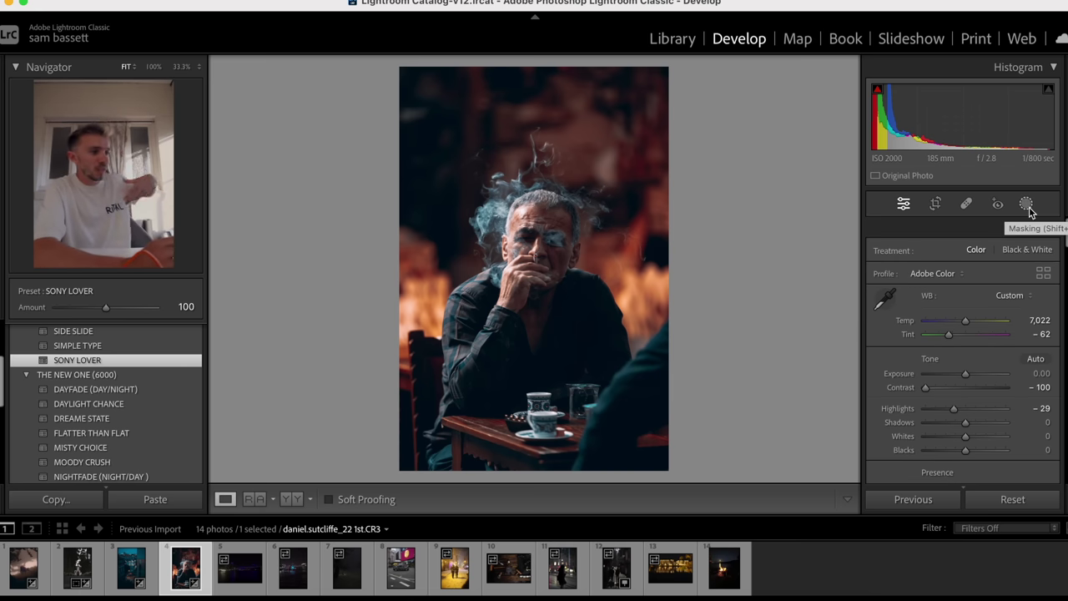
key(y)
key(y)
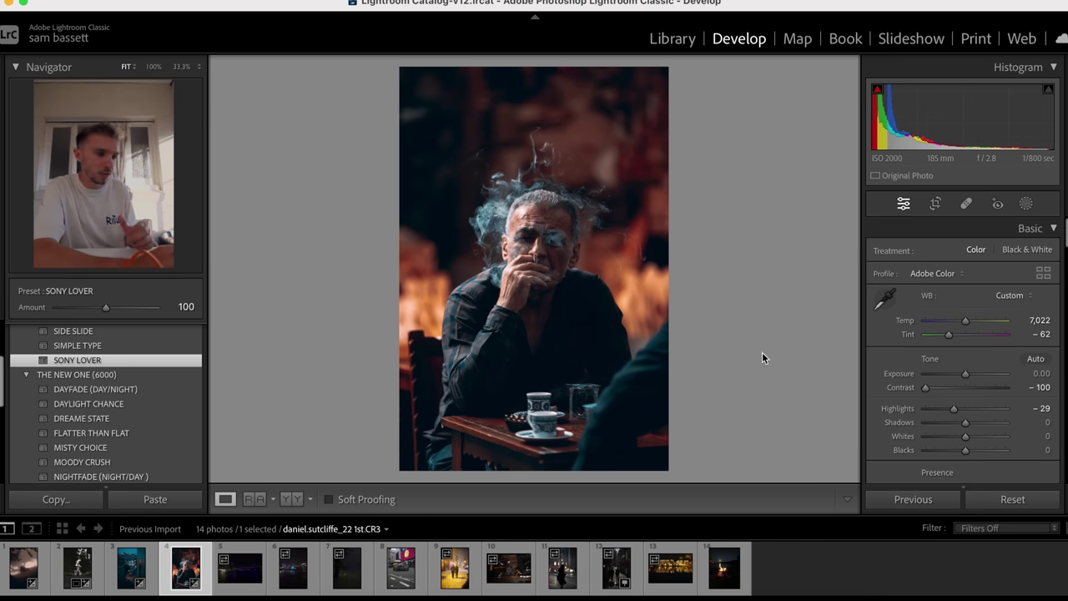
Step: Open the night photo of the blue-lit bridge and city skyline and reset all its existing edits
click(239, 567)
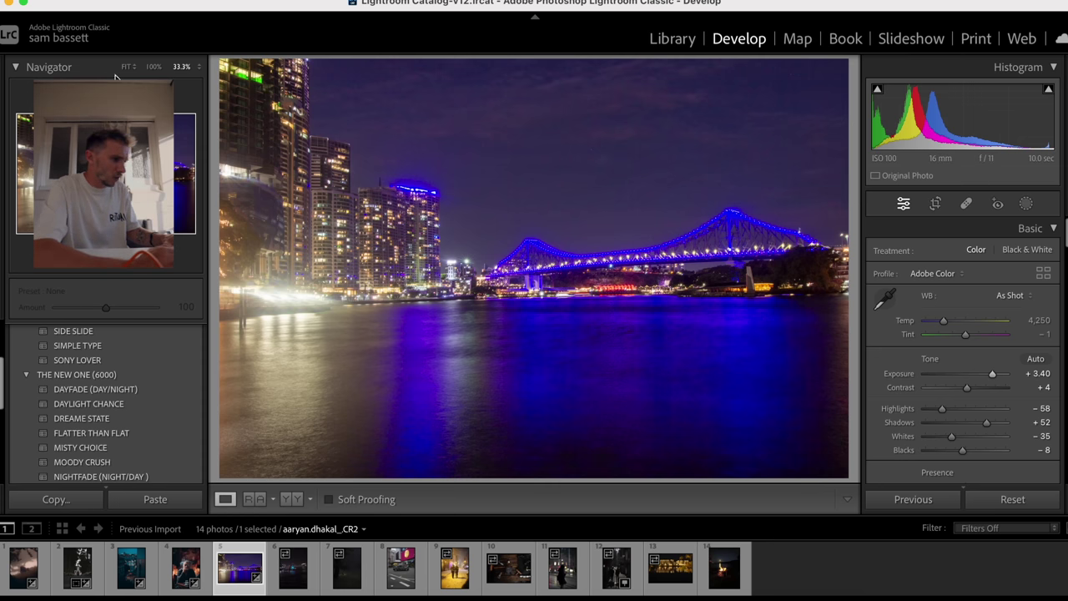
click(152, 68)
drag(316, 275, 541, 275)
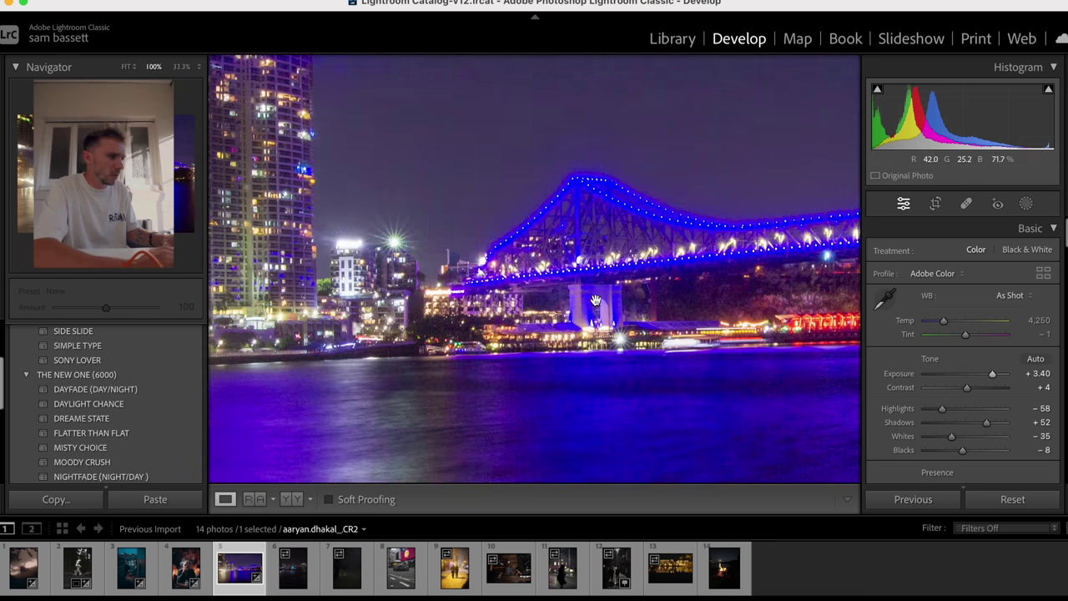
click(541, 275)
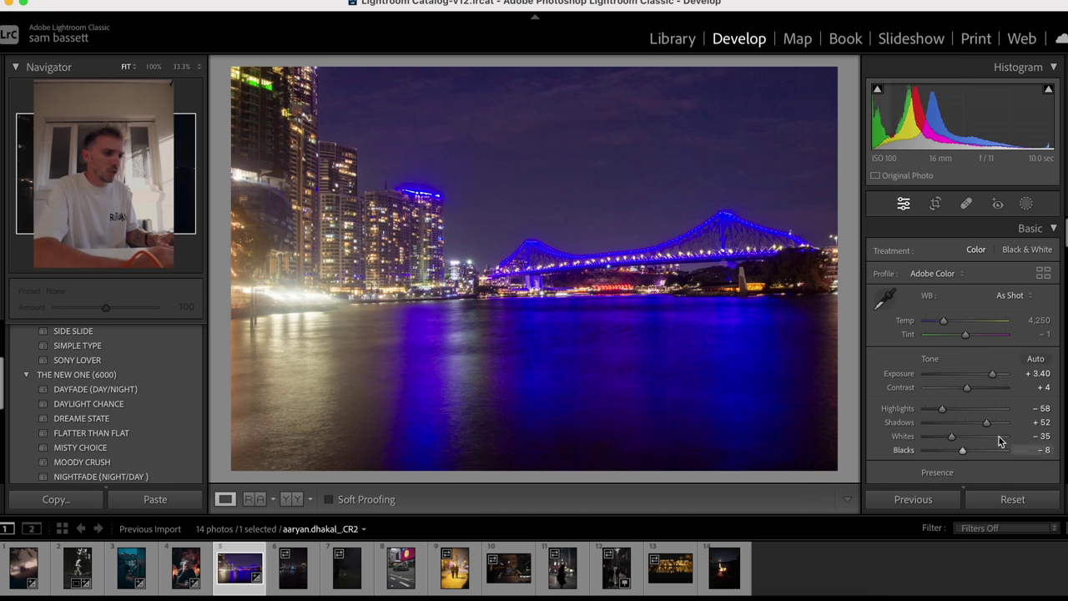
click(1014, 499)
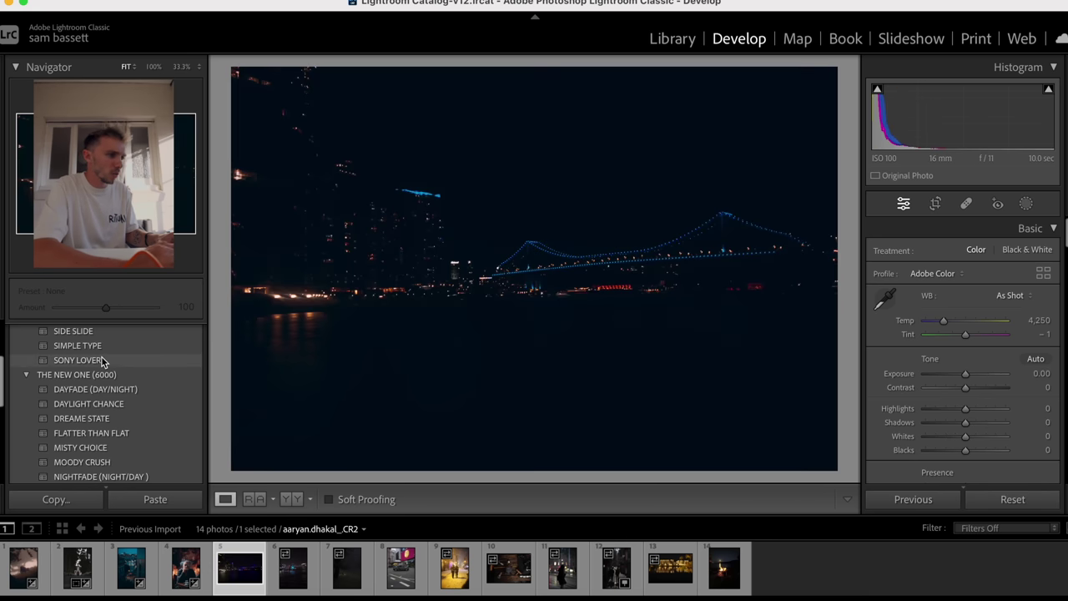
Step: Apply the DREAME STATE preset to the bridge photo and set Exposure to +3.40, Highlights to -100 and Whites to -85
scroll(117, 363, up, 1)
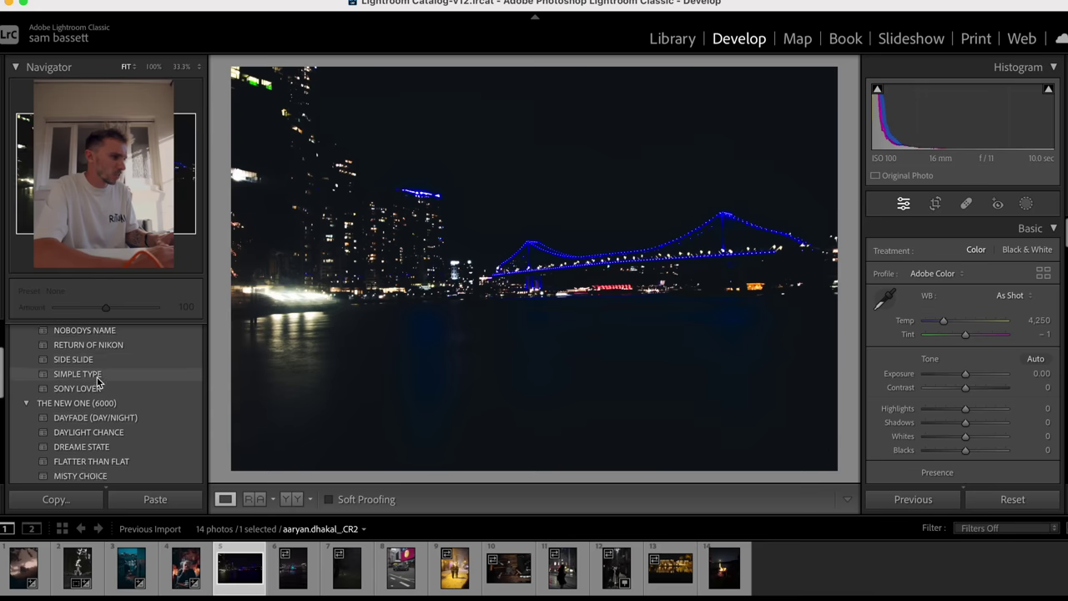
scroll(96, 390, down, 1)
click(97, 412)
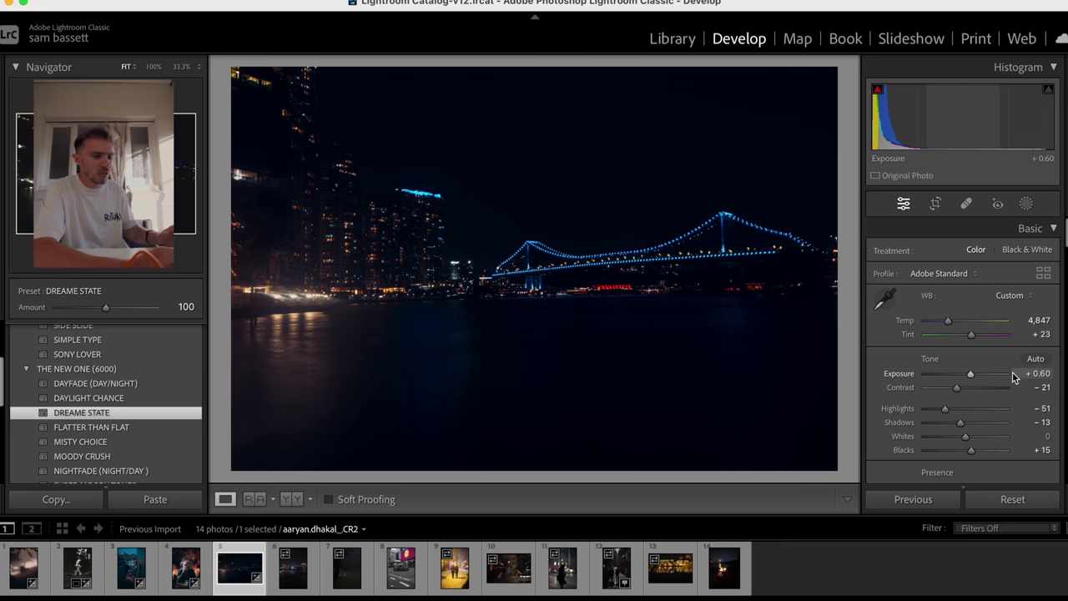
drag(971, 375, 993, 377)
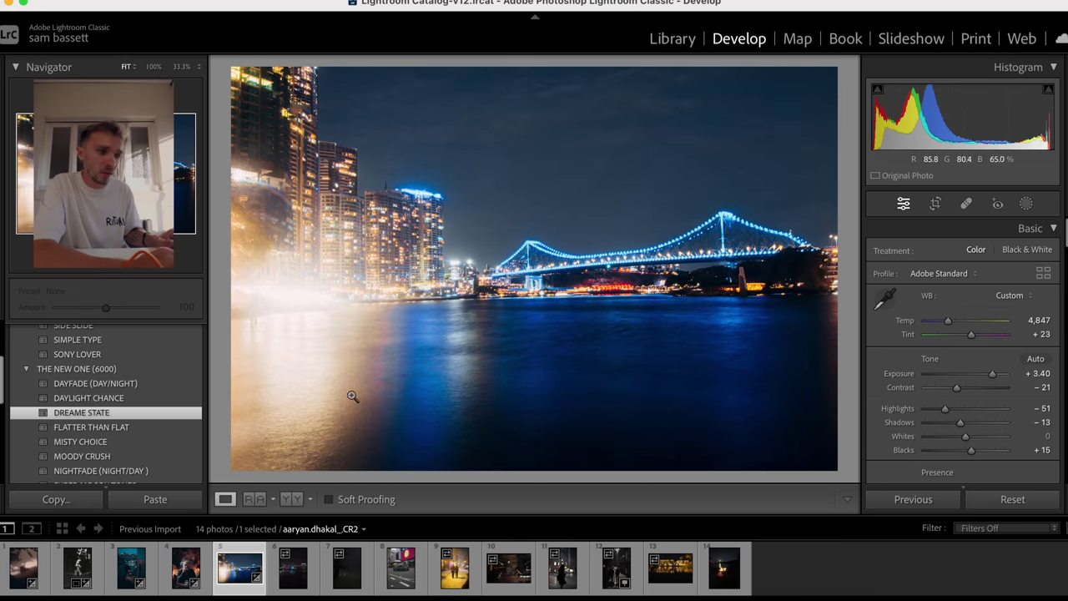
drag(931, 409, 932, 437)
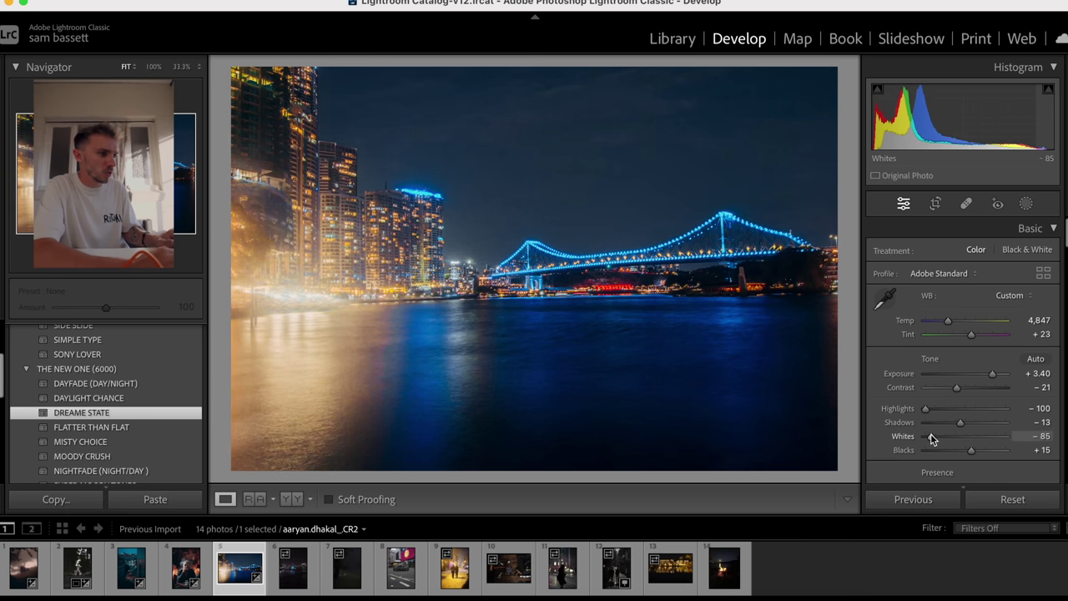
Step: Crop the bridge photo to 16 x 9 with a rotation angle of about 0.78, and compare it before and after
click(935, 205)
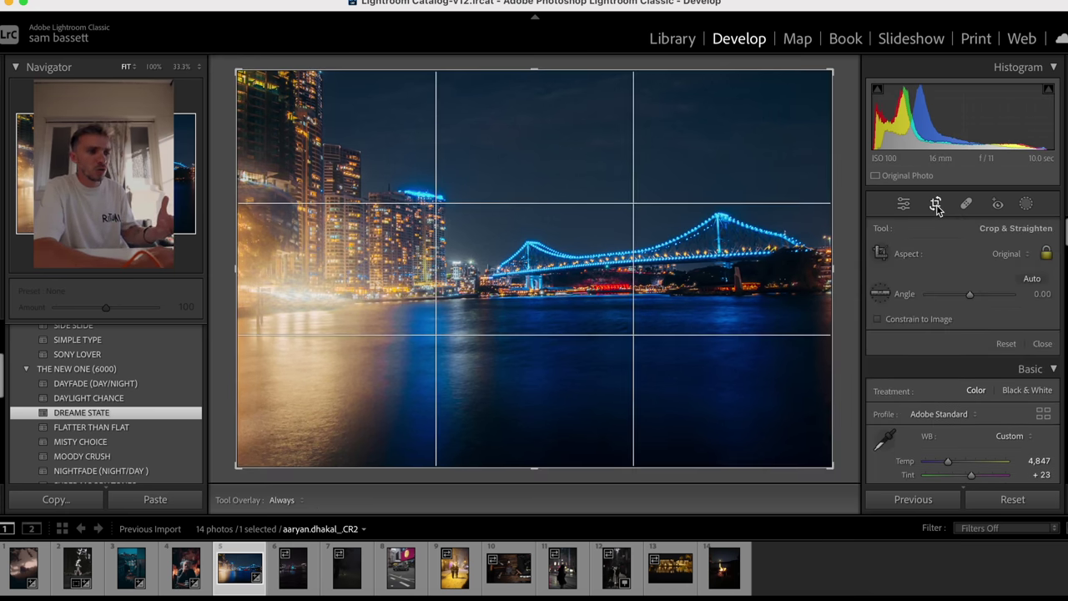
click(1010, 254)
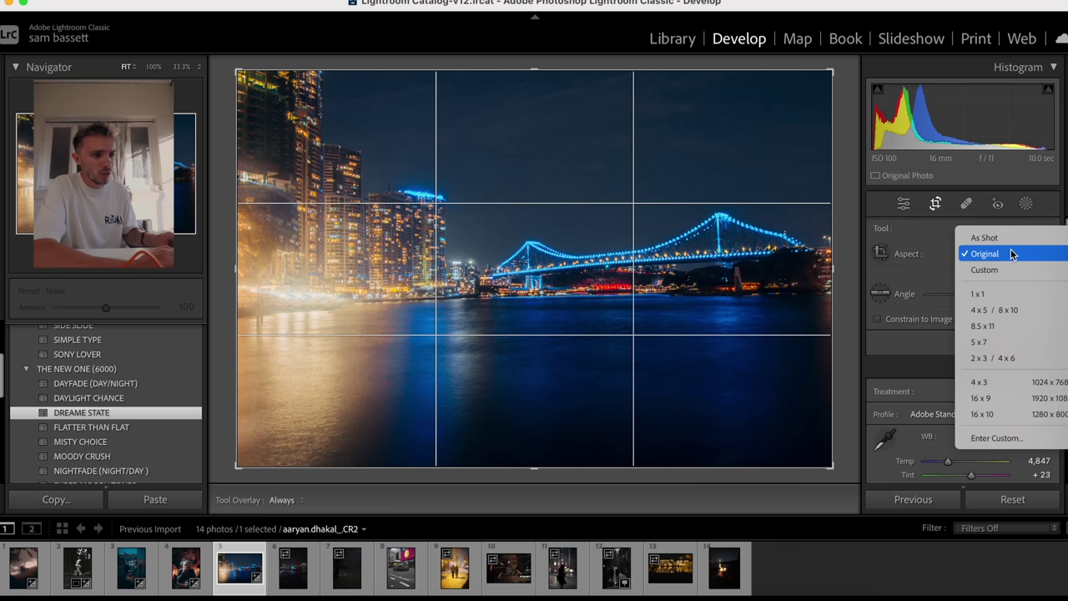
click(989, 398)
drag(849, 301, 849, 306)
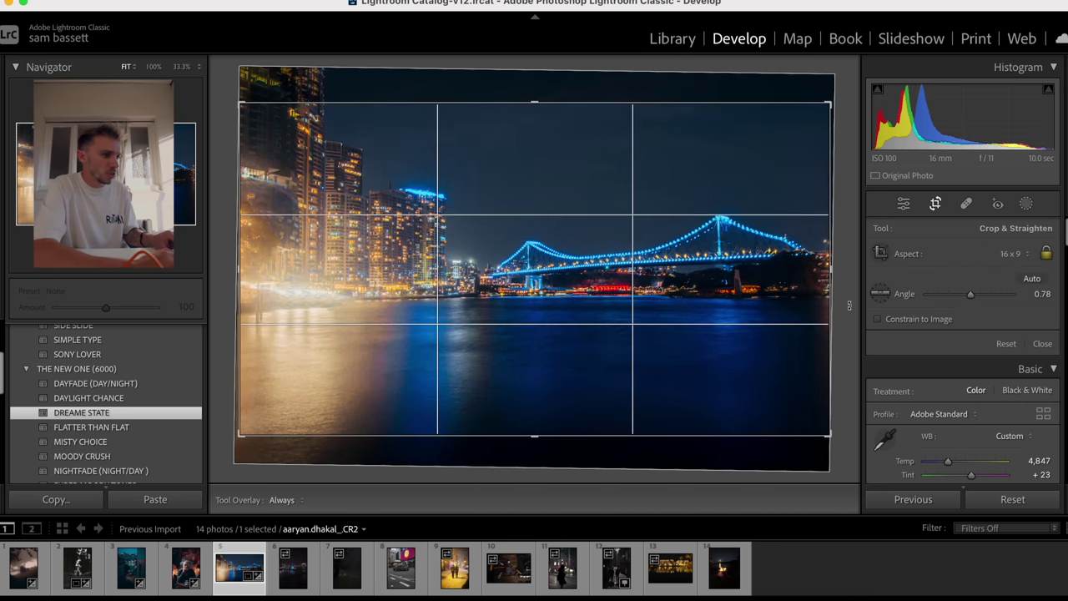
click(936, 203)
key(backslash)
key(backslash)
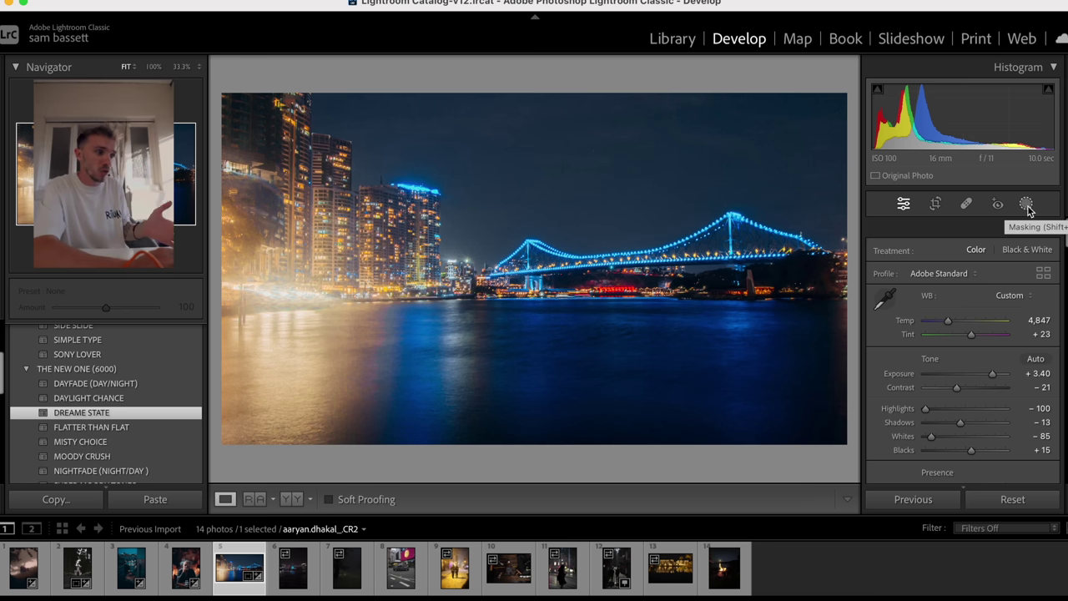
Step: Mask the sky in the bridge photo and set the mask's Contrast to 42, Temp to 52 and Tint to 15
click(1027, 205)
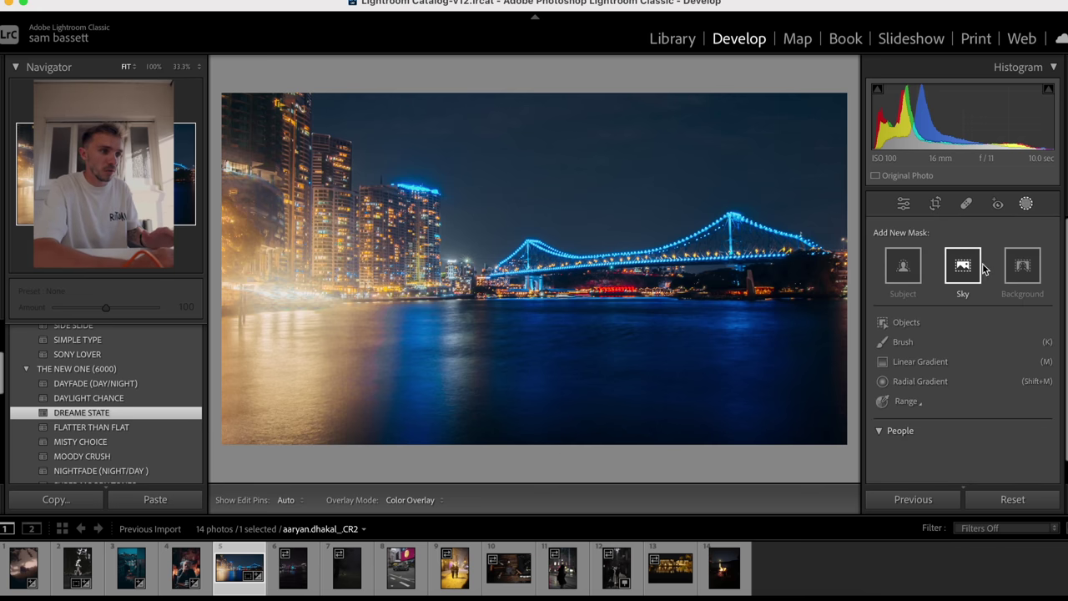
click(963, 266)
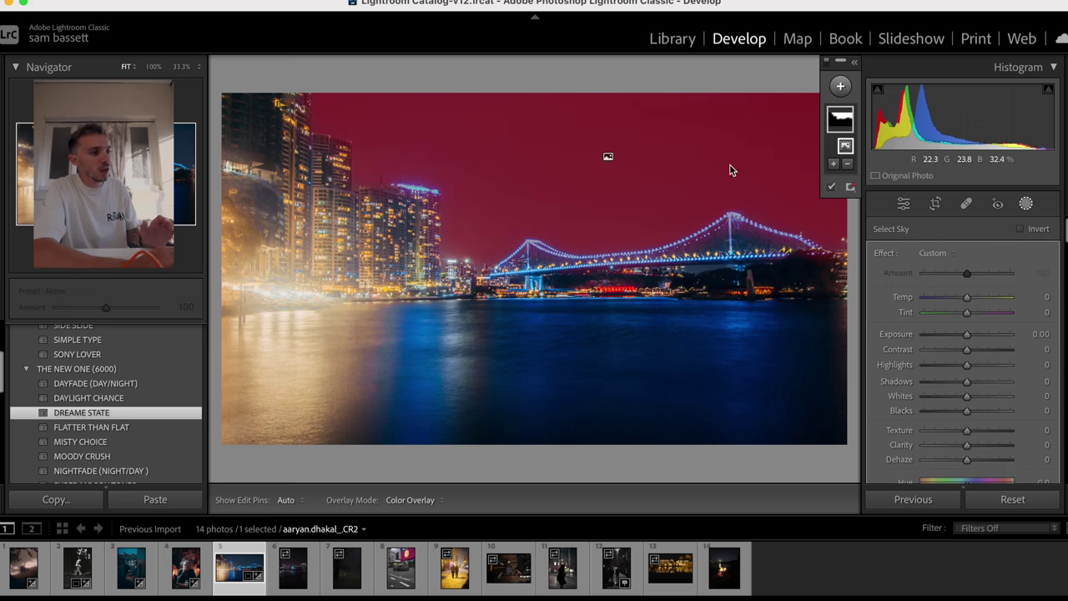
click(984, 350)
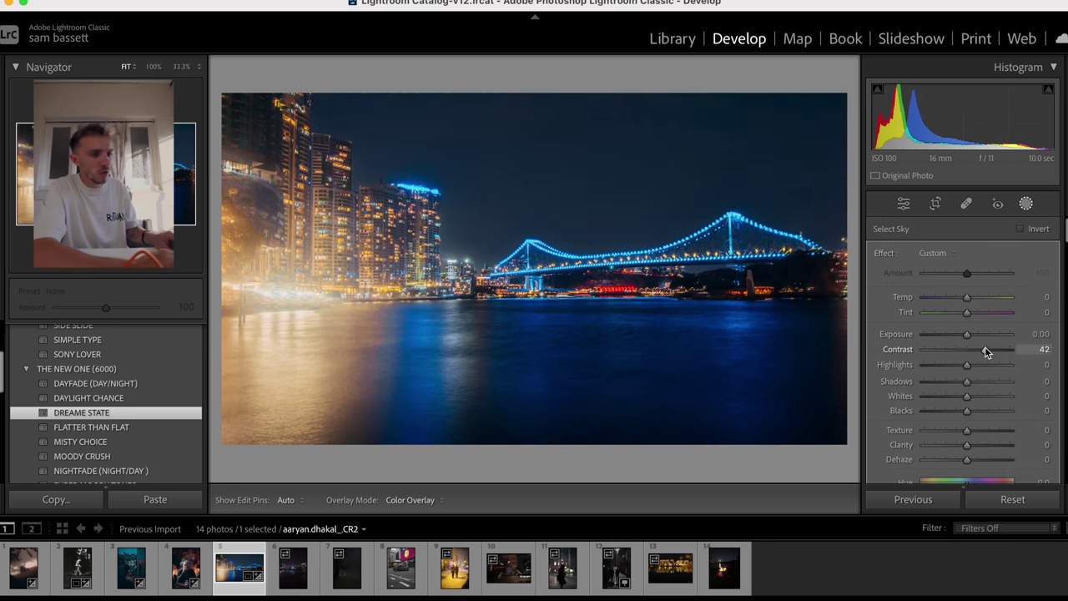
drag(966, 298, 990, 301)
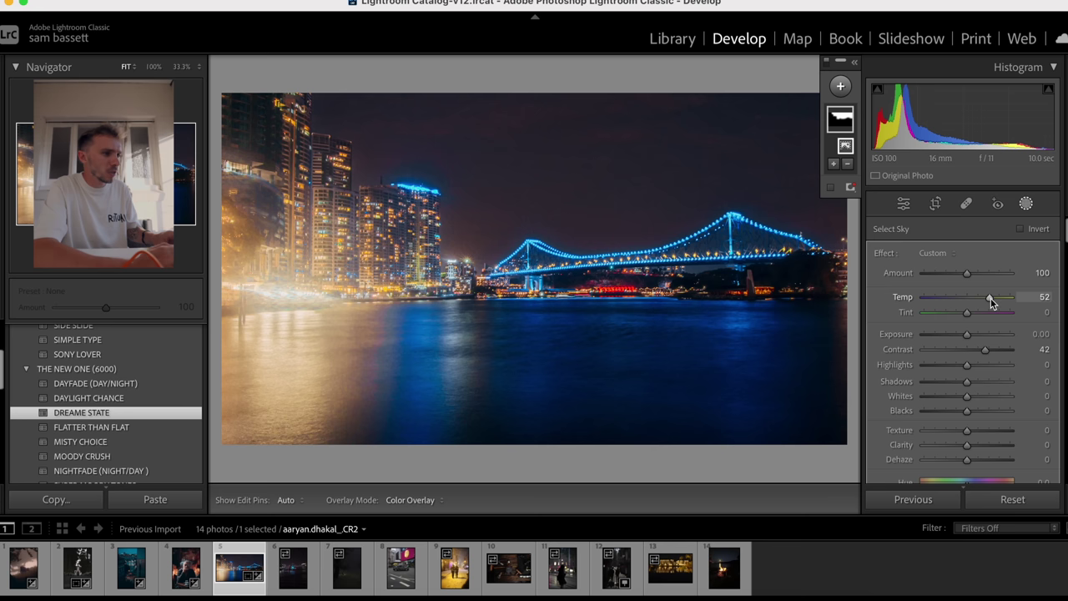
drag(966, 312, 976, 311)
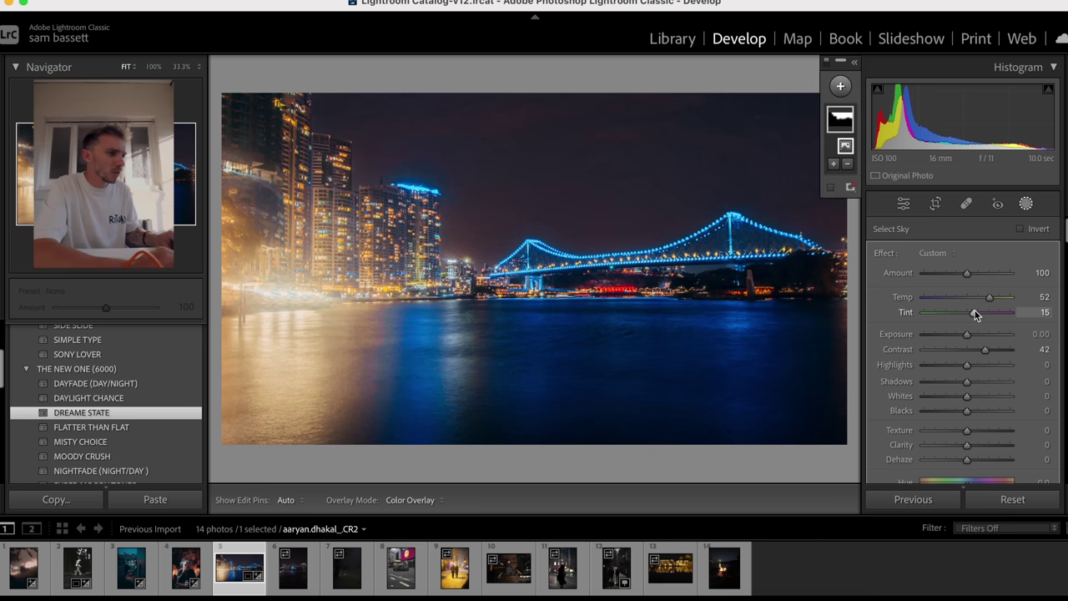
Step: Add a size 4 brush stroke to the sky mask above the building with blue roof lights, and set the mask's Temp to 23 and Tint to -11
click(833, 164)
click(844, 304)
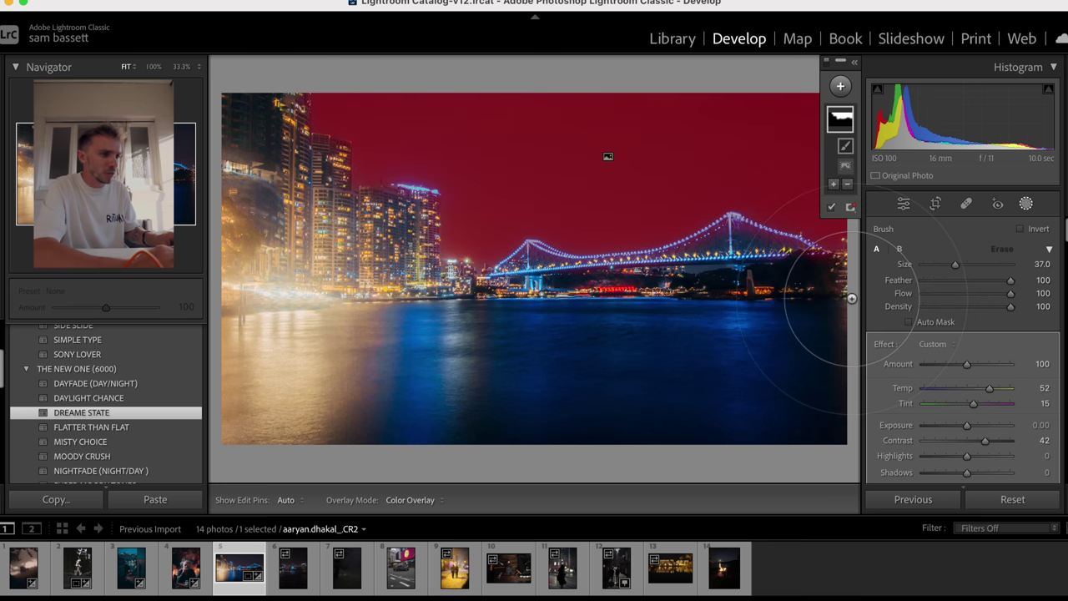
scroll(386, 158, down, 6)
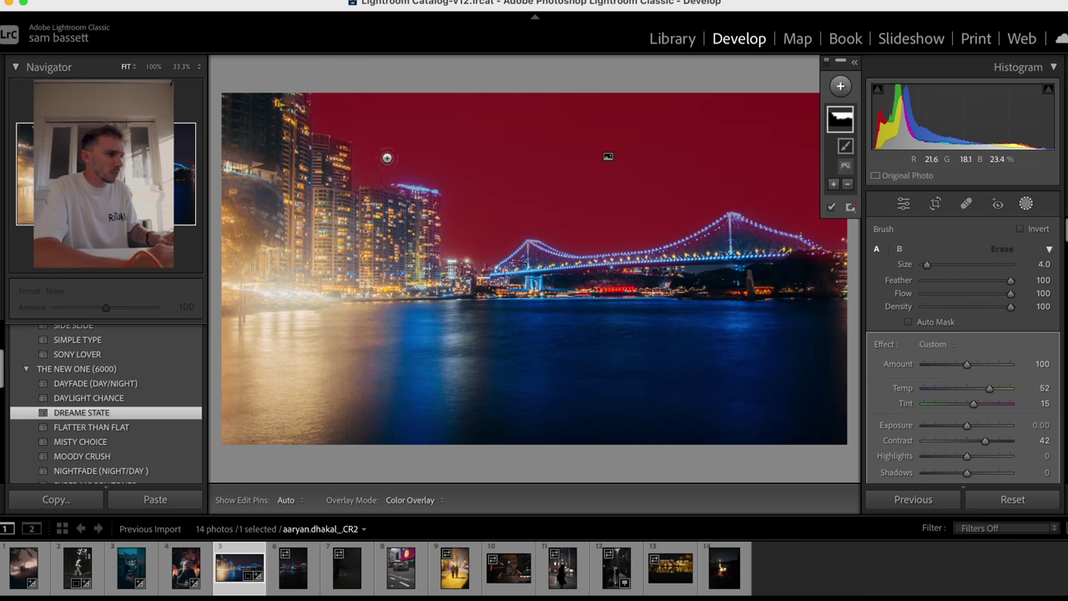
key(h)
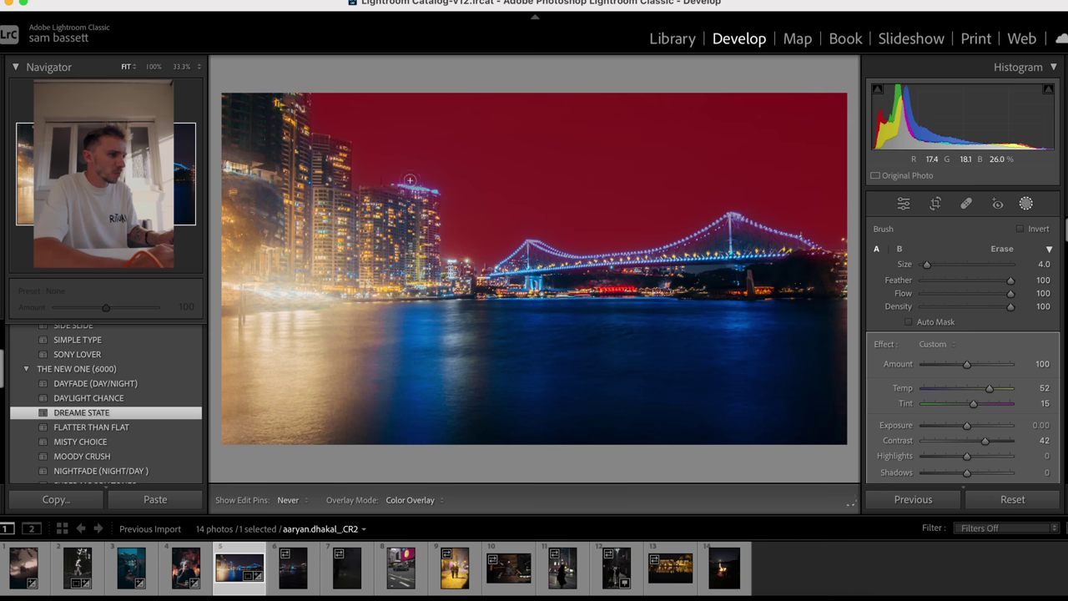
key(h)
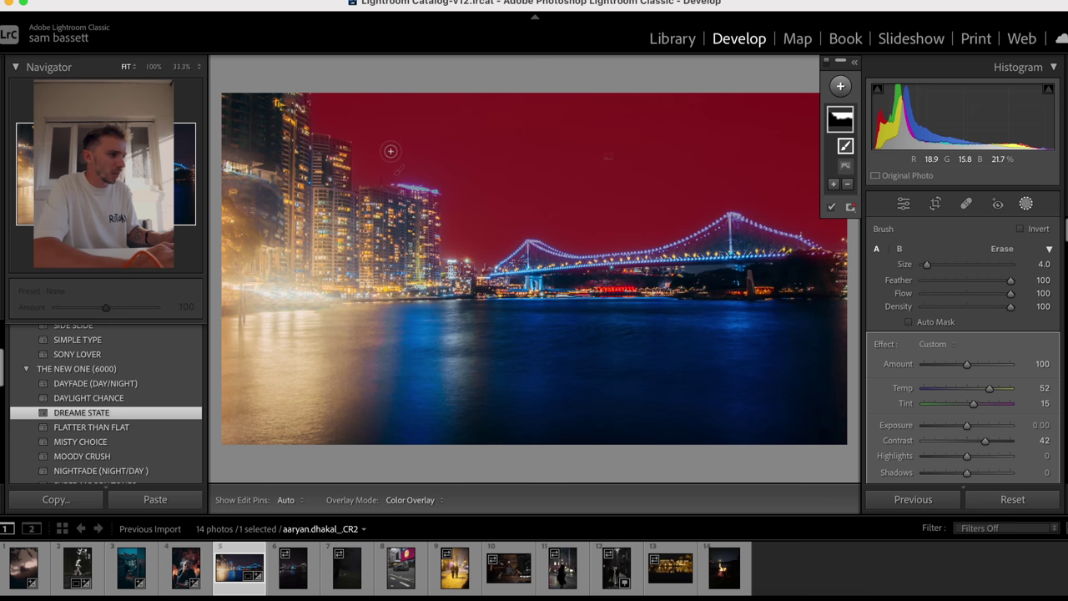
key(o)
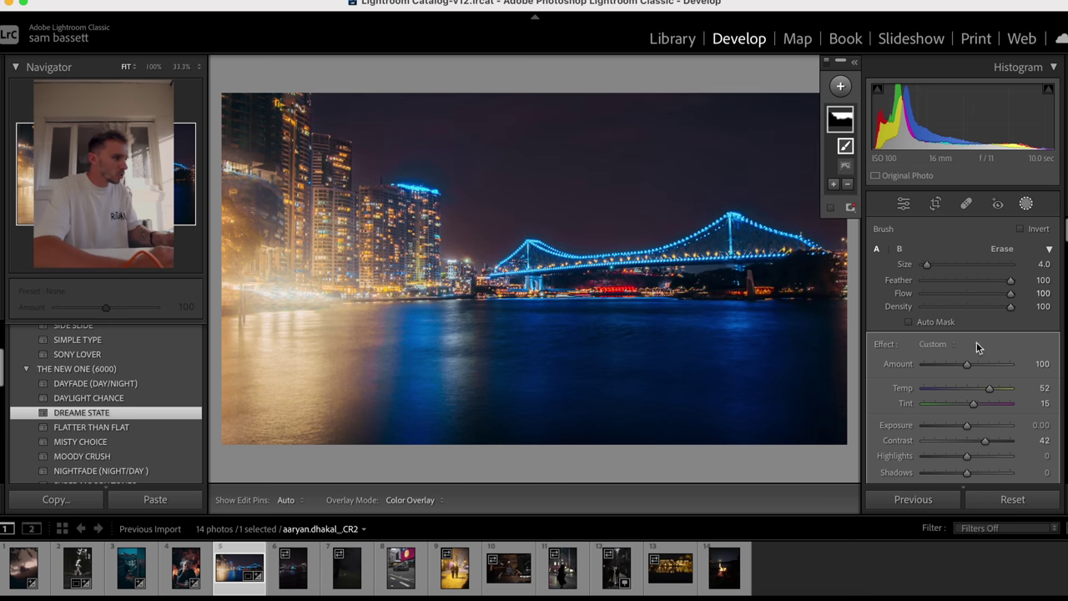
drag(990, 388, 960, 404)
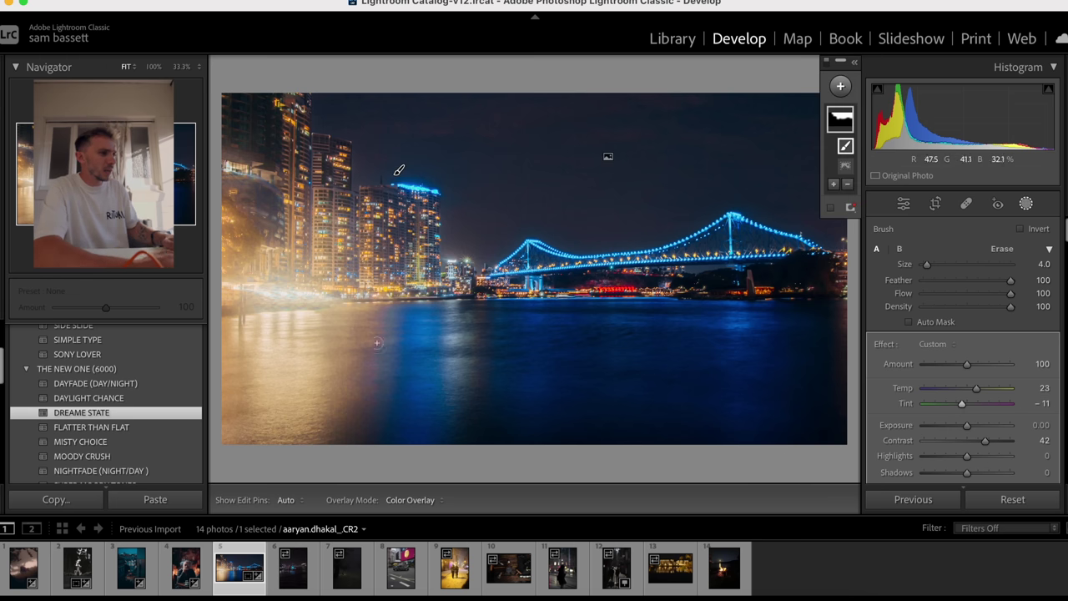
Step: Add a linear gradient mask that fades from the photo's left edge beside the skyline towards the bridge's right tower
click(841, 88)
click(875, 242)
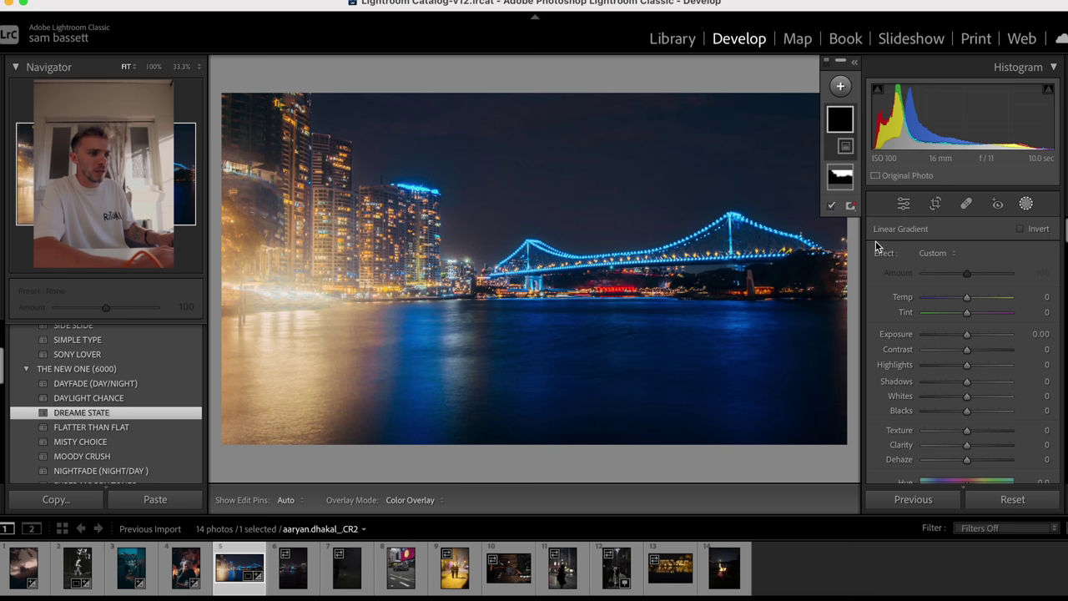
drag(213, 305, 766, 227)
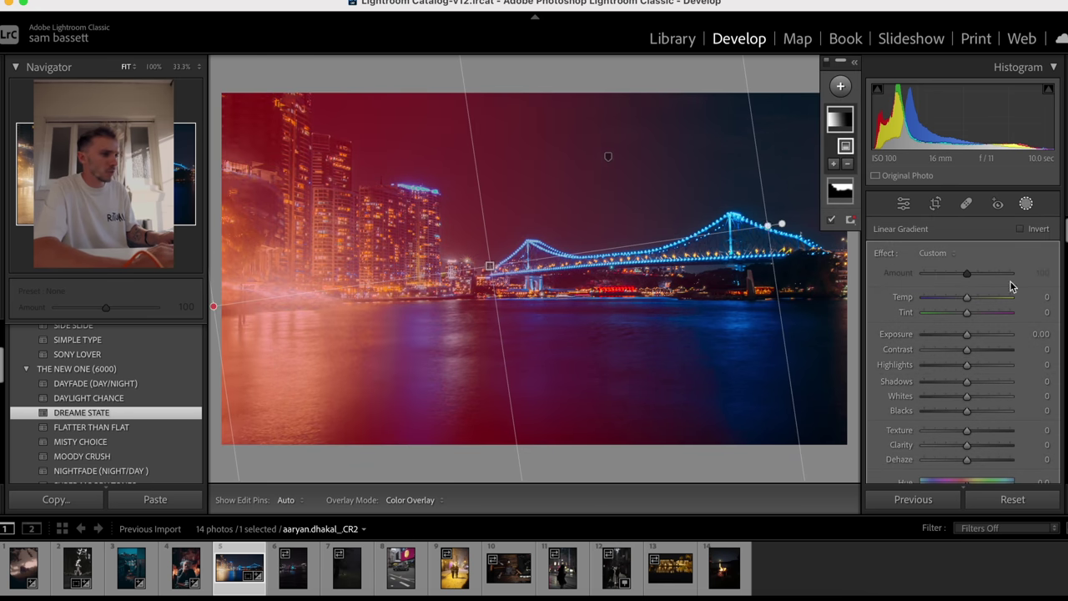
Step: Set the gradient's Exposure to -0.63, Contrast to 32, Highlights to -26, Temp to -22 and Tint to 8, compare before and after, and leave masking
drag(968, 338, 960, 340)
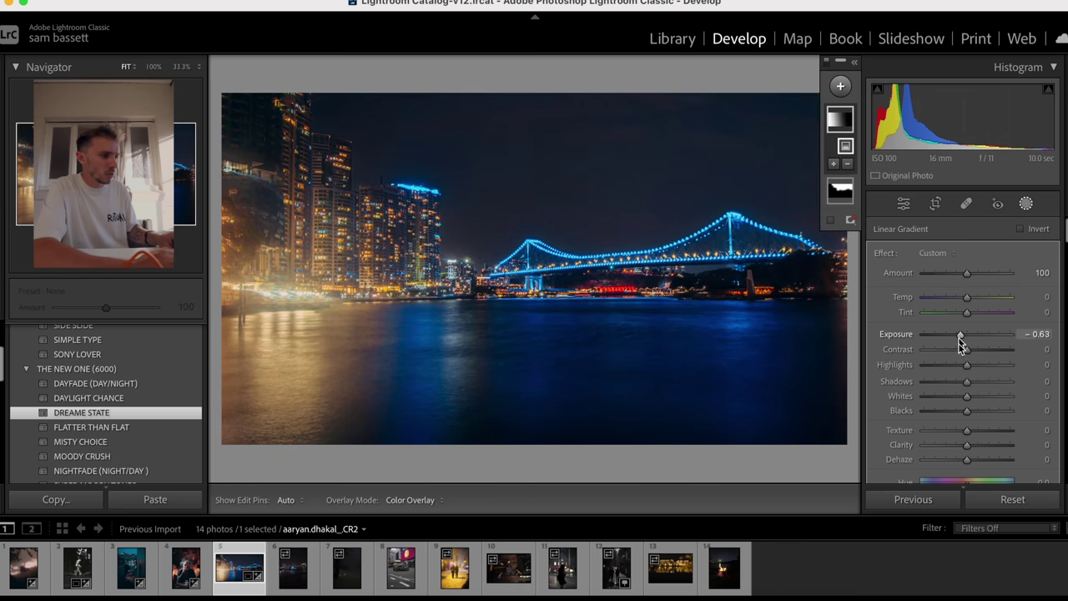
click(980, 350)
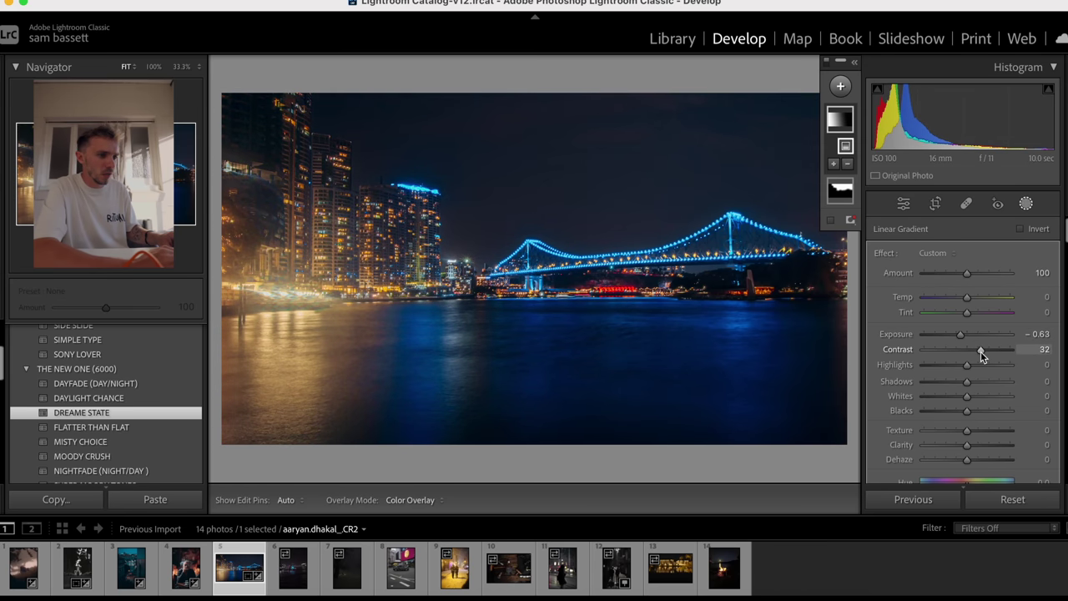
drag(974, 366, 957, 368)
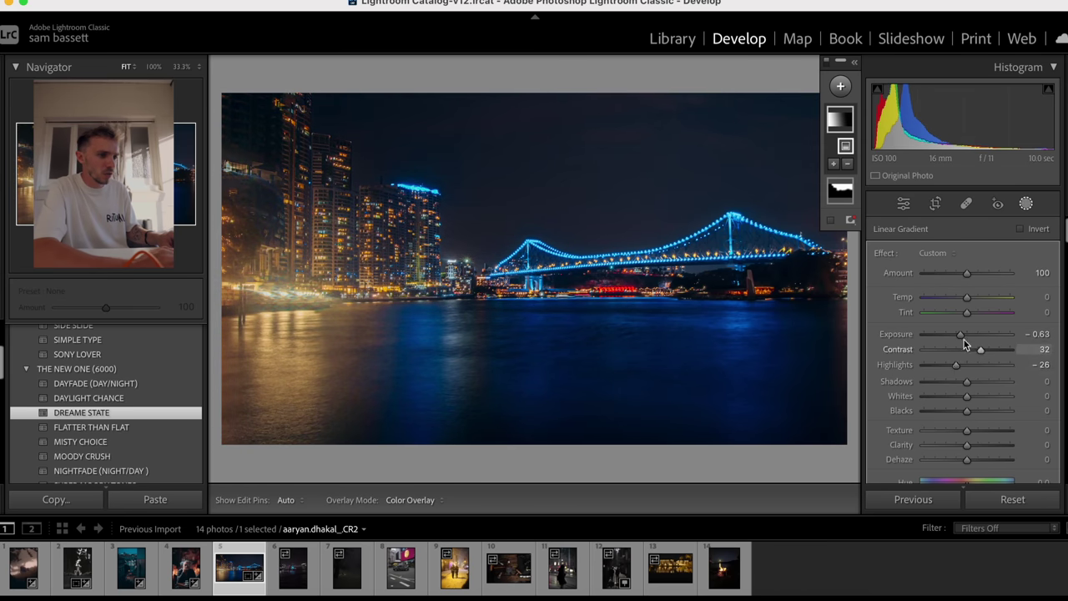
mouse_move(963, 299)
mouse_down()
mouse_move(960, 308)
mouse_move(986, 304)
mouse_move(958, 302)
mouse_move(955, 315)
mouse_move(970, 315)
mouse_up()
key(backslash)
key(backslash)
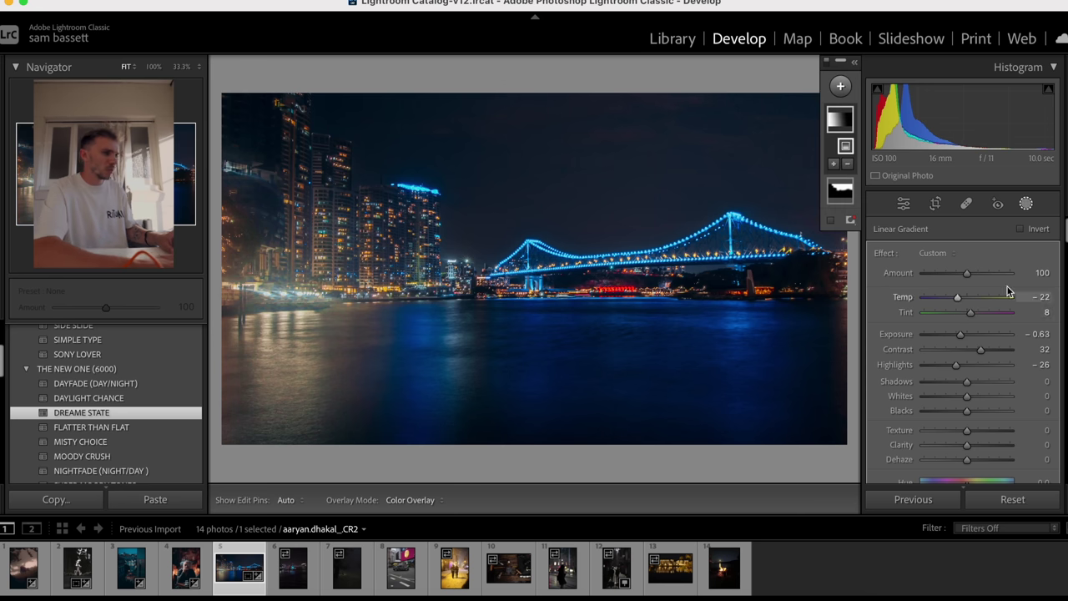
click(1028, 206)
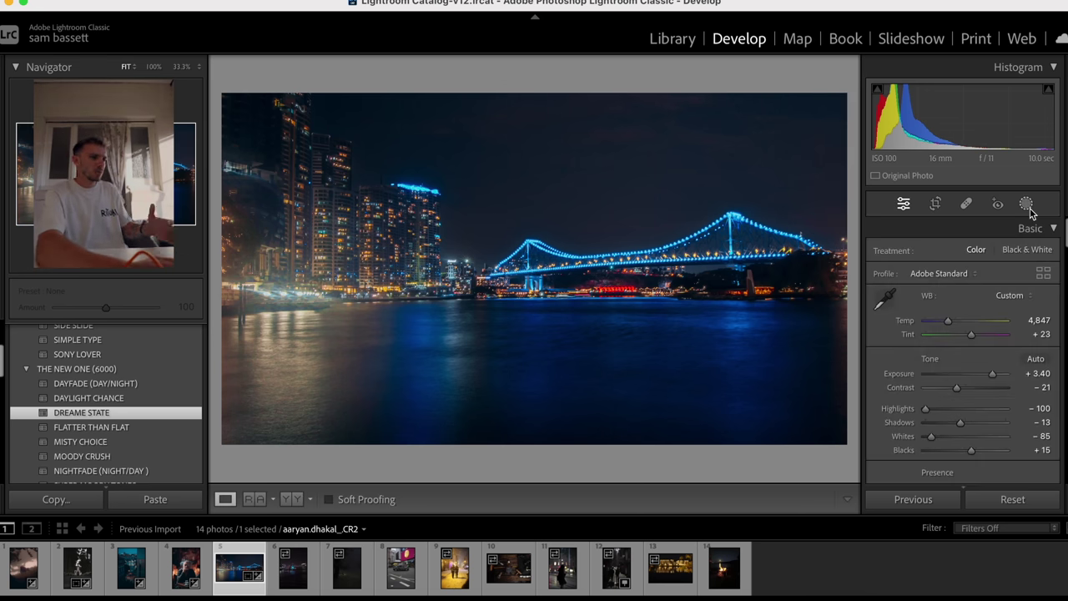
Step: Compare the edited bridge photo with its original, both side by side and in the full view
key(y)
key(y)
key(backslash)
key(backslash)
key(y)
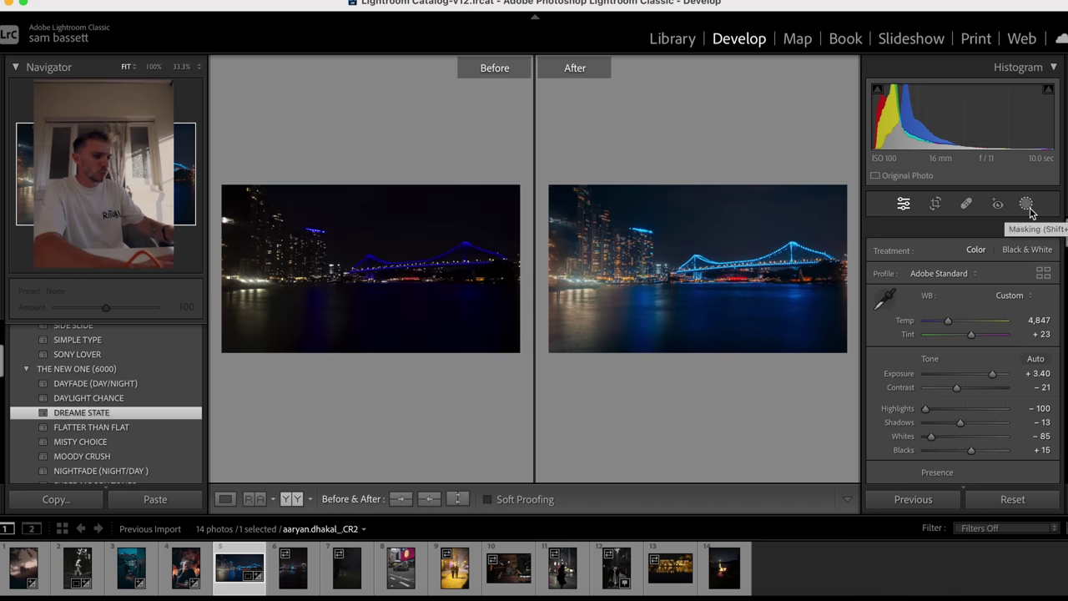
key(y)
key(backslash)
key(backslash)
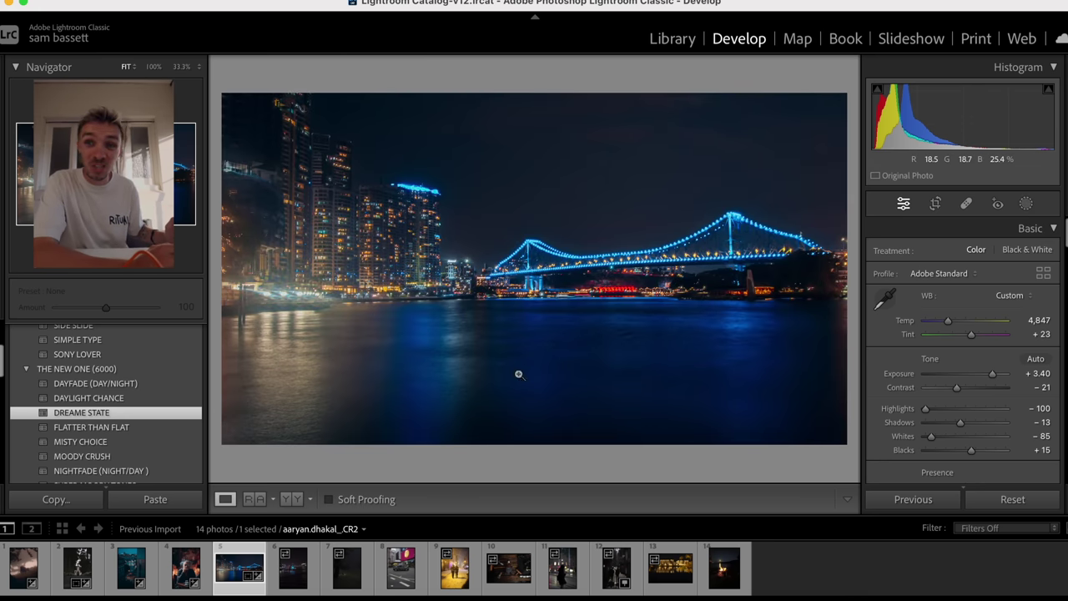
Step: Open the night photo of the blue-lit ship and inspect the ship at 100% zoom
click(294, 569)
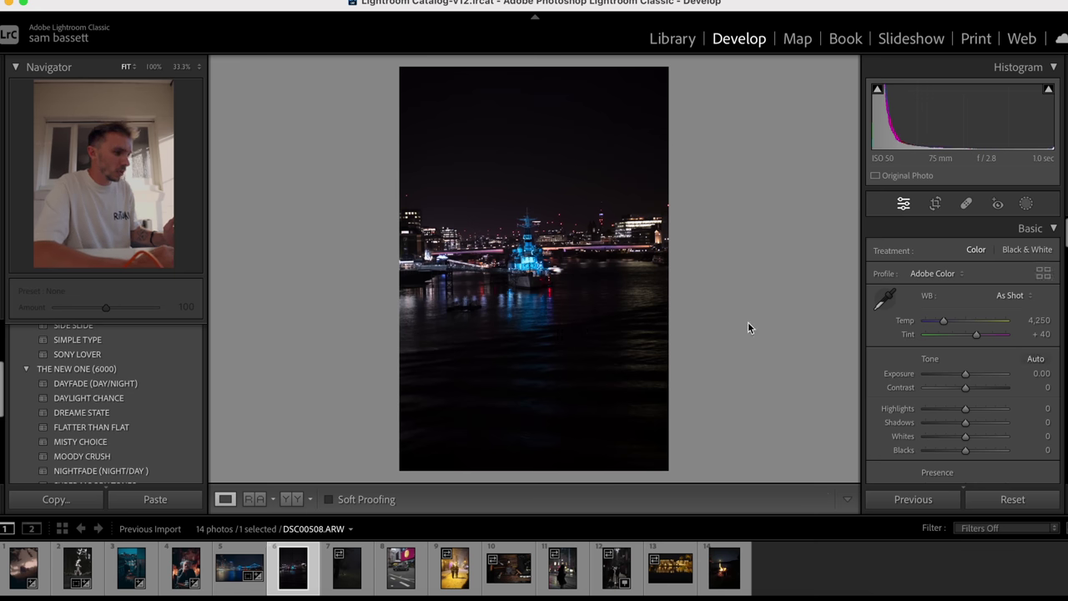
click(533, 267)
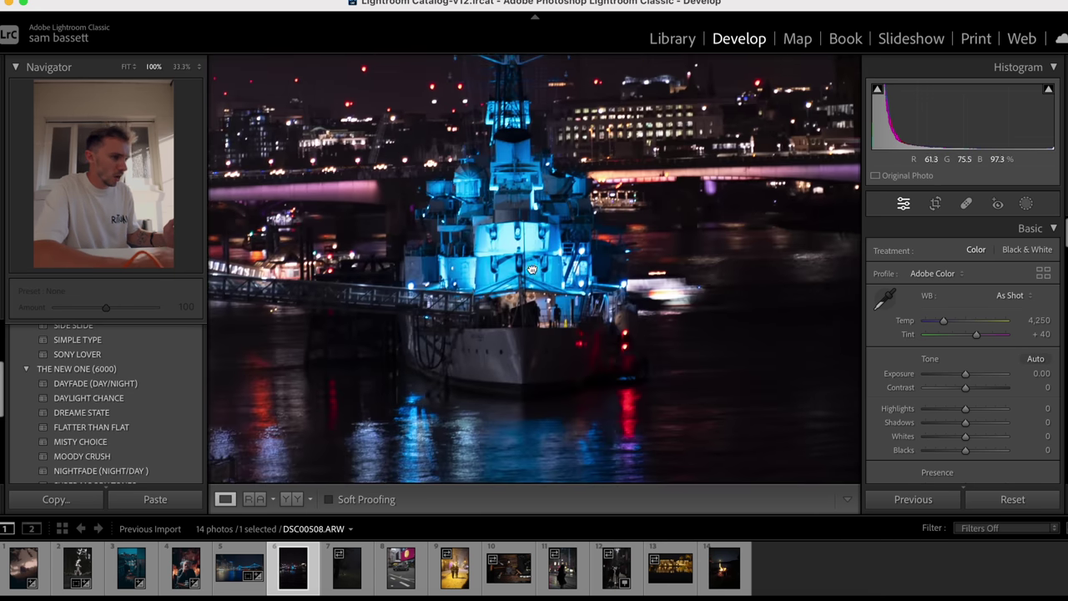
click(532, 270)
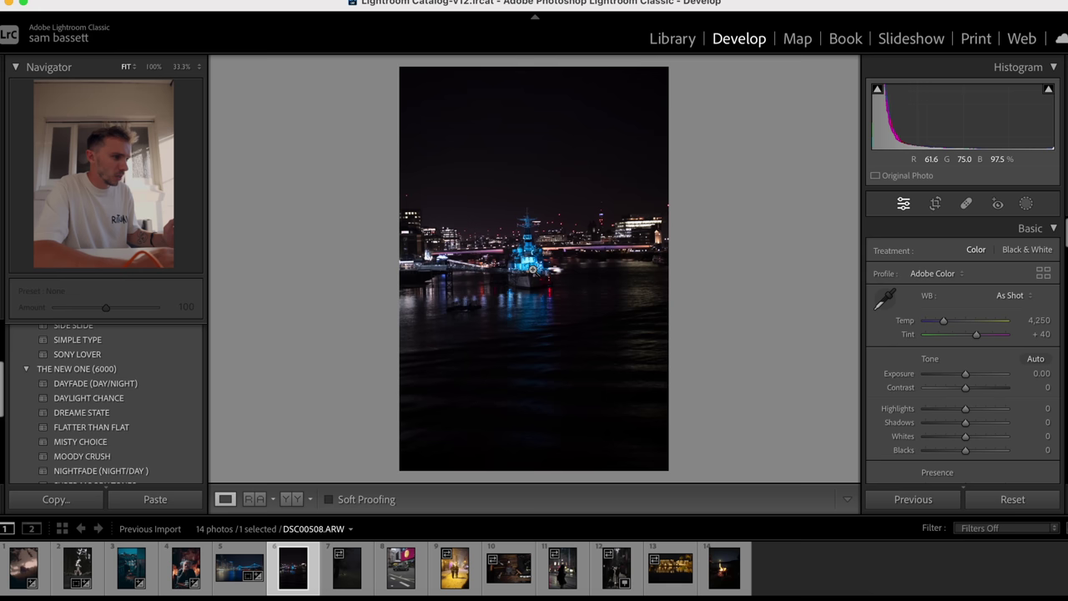
click(532, 271)
click(533, 270)
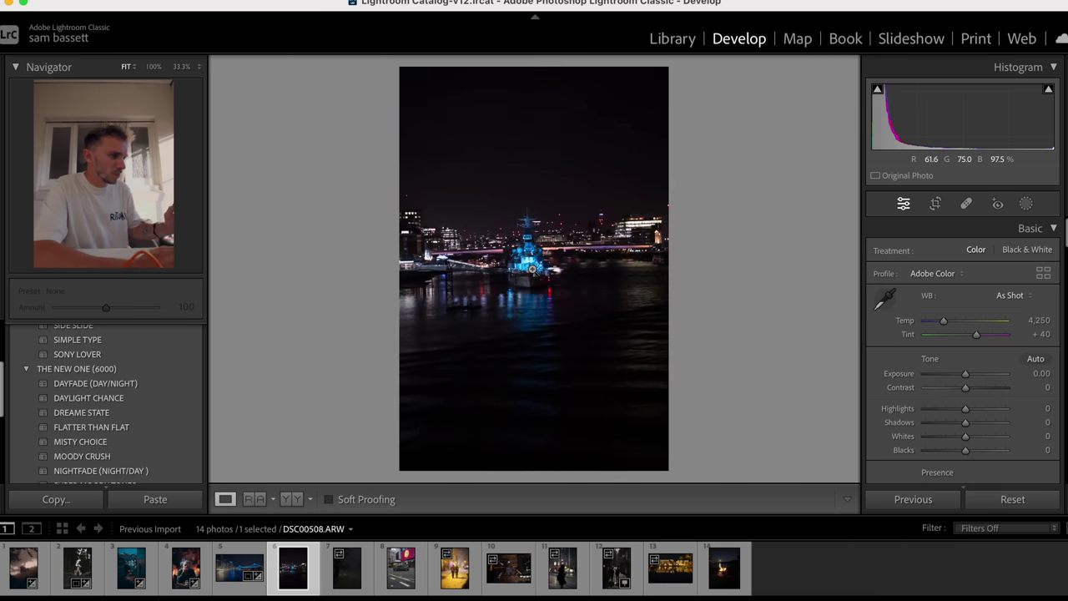
click(532, 272)
click(533, 272)
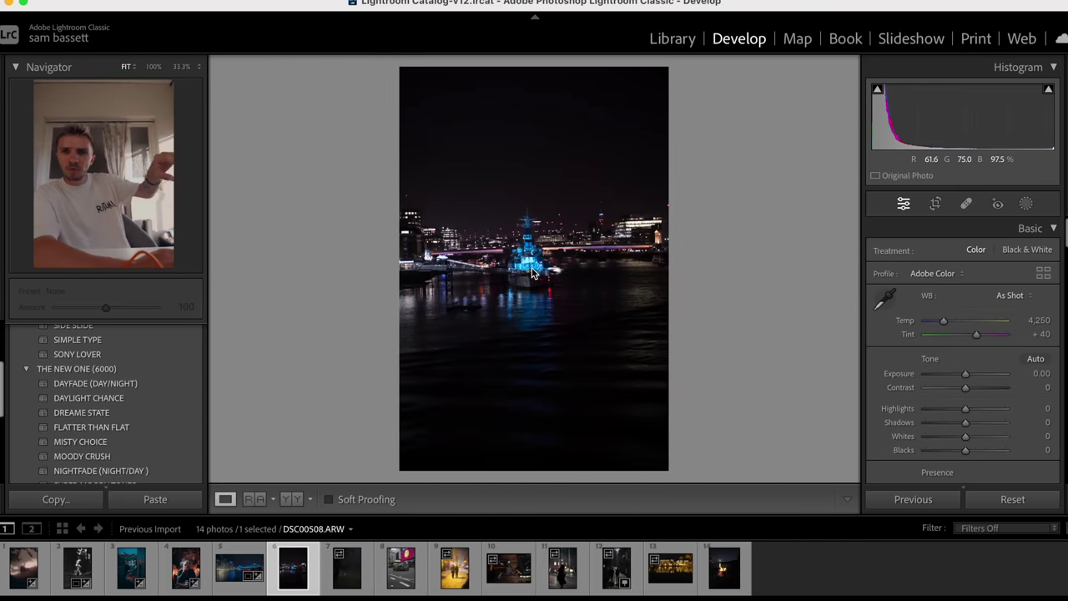
Step: Apply the SONY LOVER preset to the ship photo and set Exposure to +1.75 and Temp to 3,204
click(191, 354)
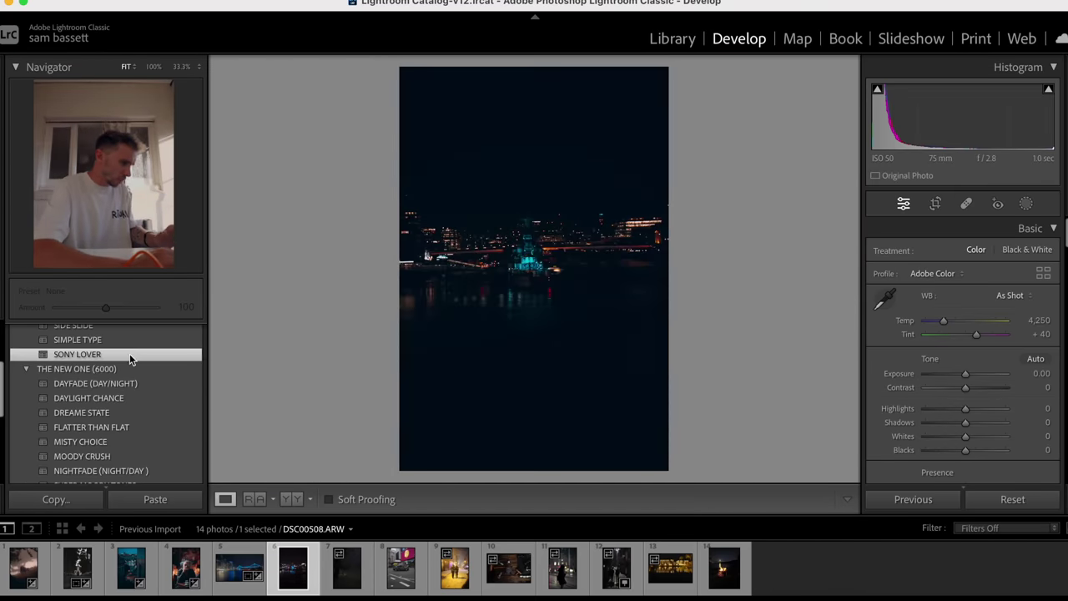
drag(969, 378, 979, 378)
drag(964, 321, 935, 320)
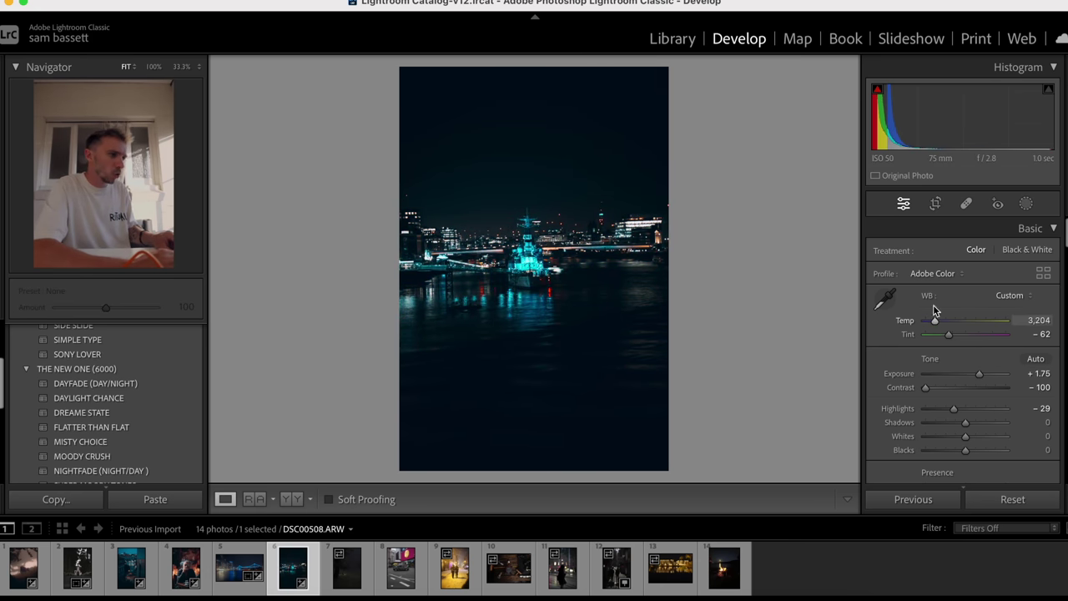
Step: Straighten the ship photo slightly with the Crop & Straighten tool
key(r)
mouse_move(754, 381)
mouse_down()
mouse_move(755, 397)
mouse_move(754, 386)
mouse_up()
click(938, 205)
Step: Set the ship photo's Shadows to +98, Blacks to +83, Contrast to -58 and Highlights to -79, and compare with the original
drag(989, 419, 999, 458)
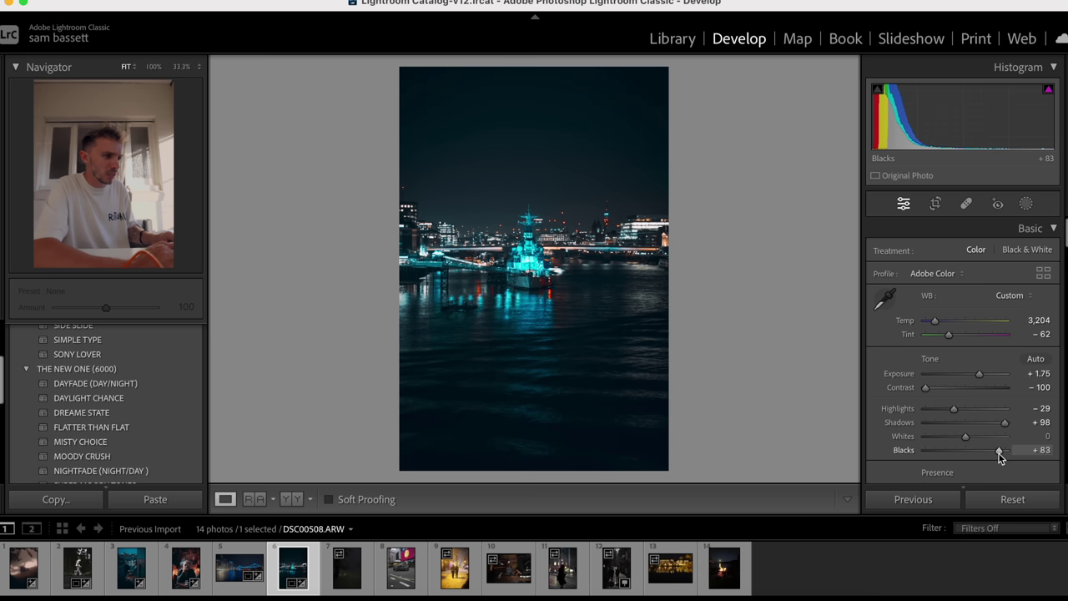
click(943, 390)
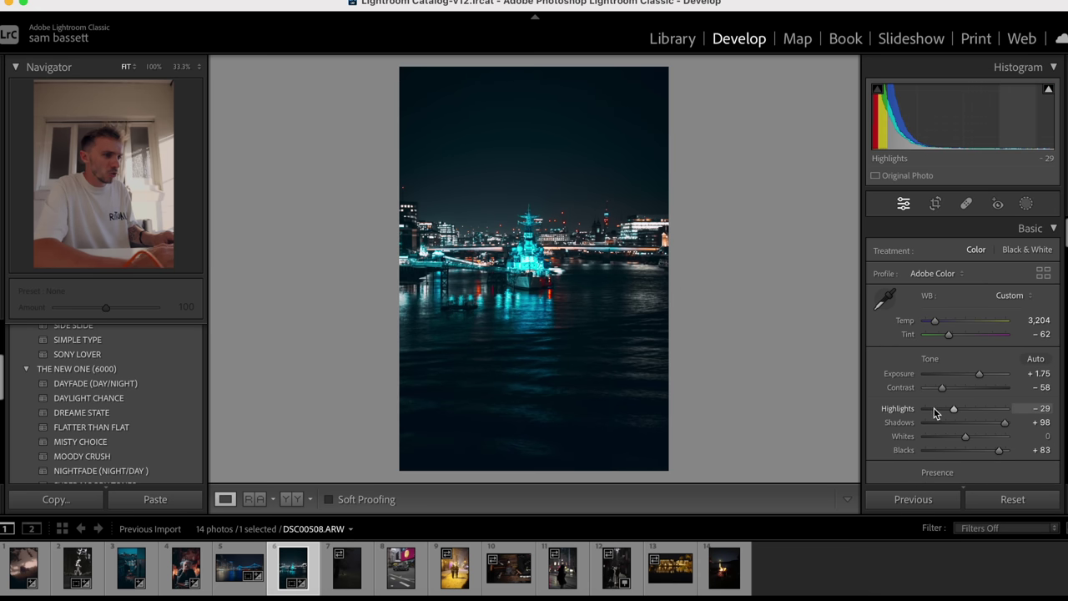
click(934, 412)
key(backslash)
key(backslash)
Step: Set the ship photo's Tint to -45, compare it side by side with the original, and export it
drag(947, 335, 952, 337)
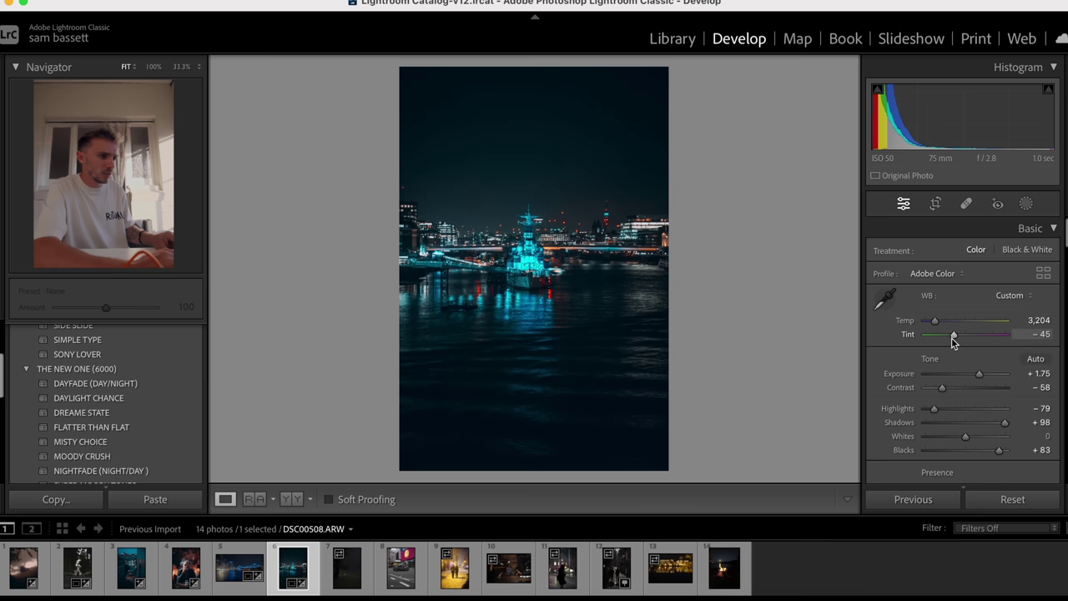
key(y)
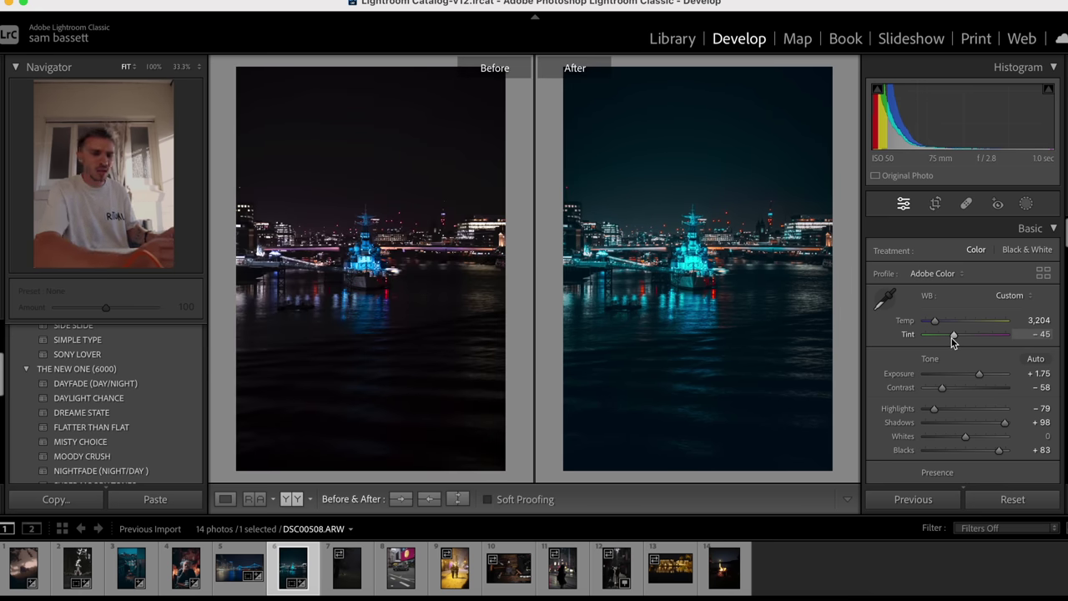
key(y)
key(super+shift+e)
key(Return)
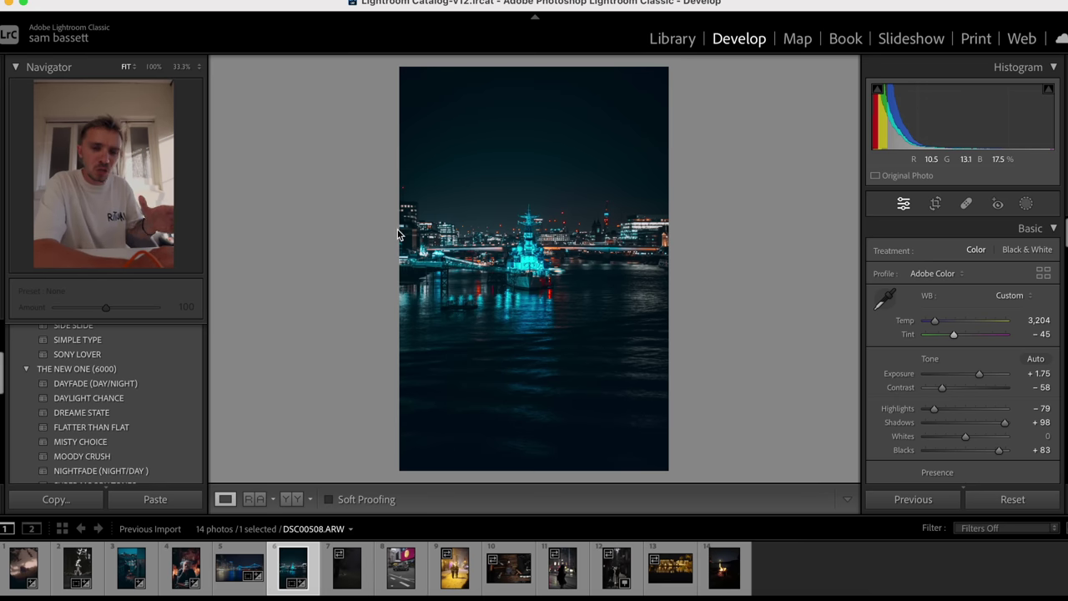
Step: Open the dark forest photo with the seated figure and expand the preset group THE ONES I USE THE MOST
click(349, 574)
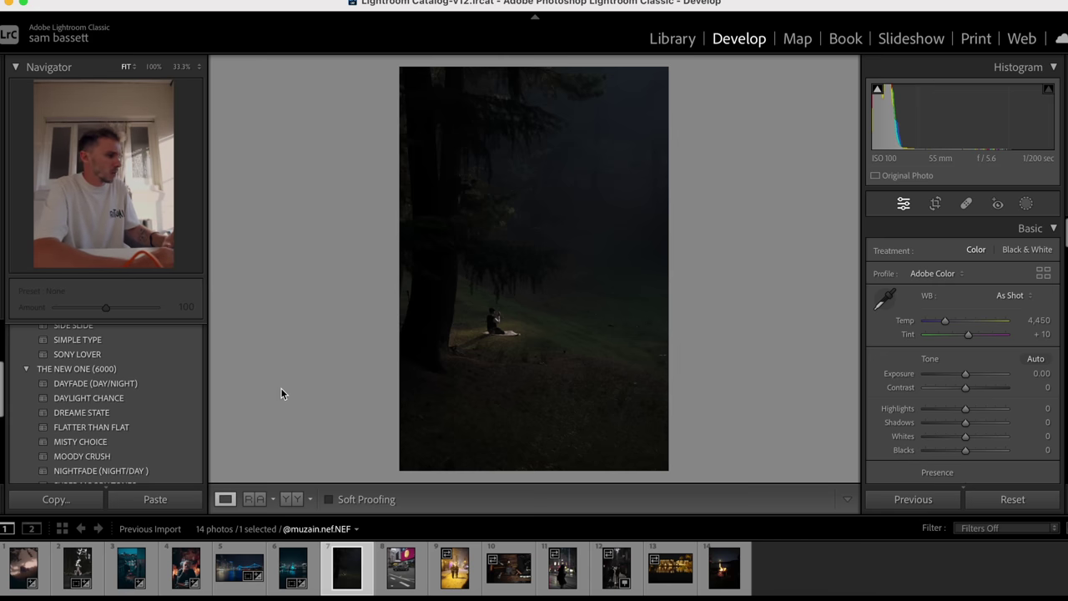
scroll(112, 444, down, 3)
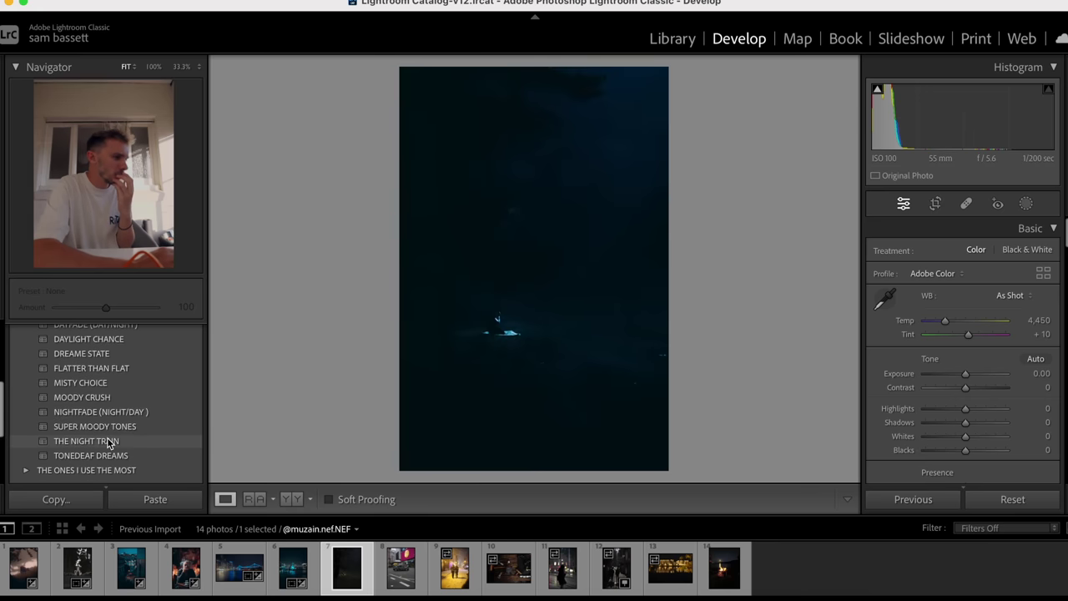
scroll(50, 442, down, 3)
click(25, 414)
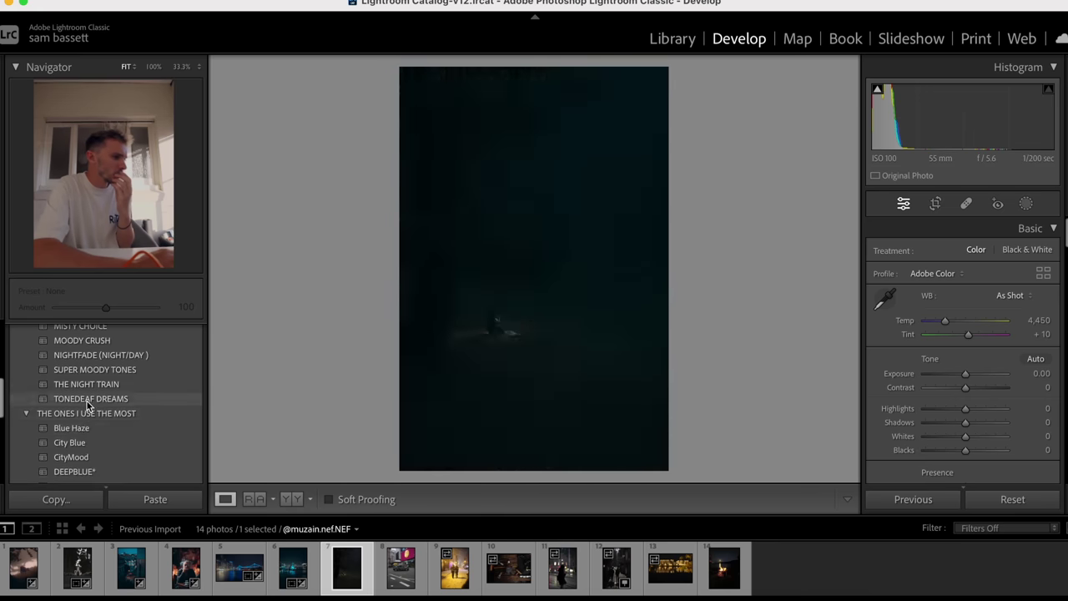
scroll(87, 407, down, 5)
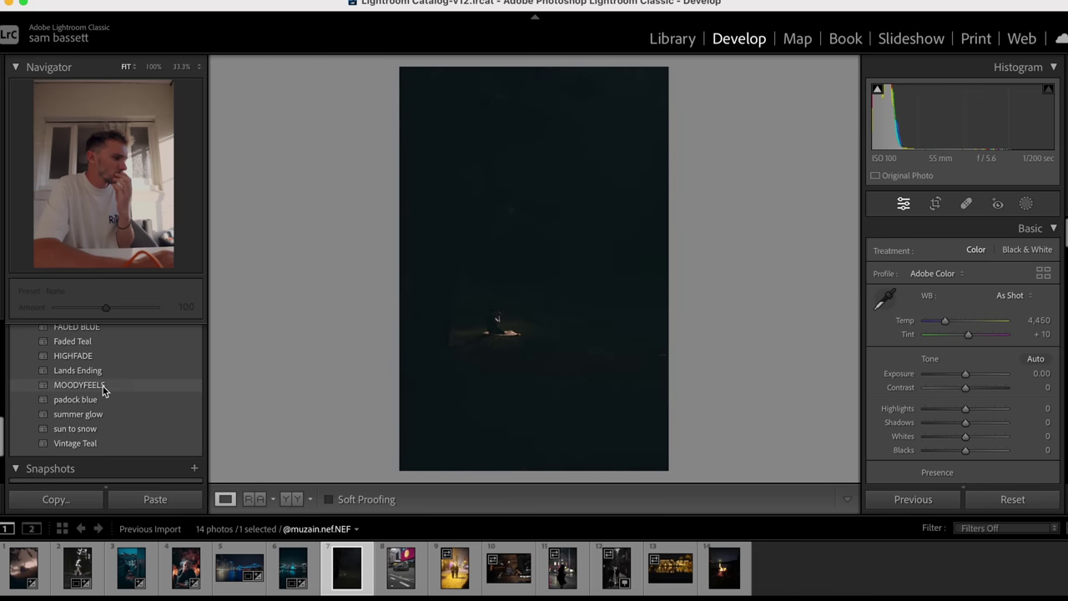
click(103, 389)
mouse_move(982, 373)
mouse_down()
mouse_move(993, 373)
mouse_move(982, 371)
mouse_up()
key(backslash)
key(backslash)
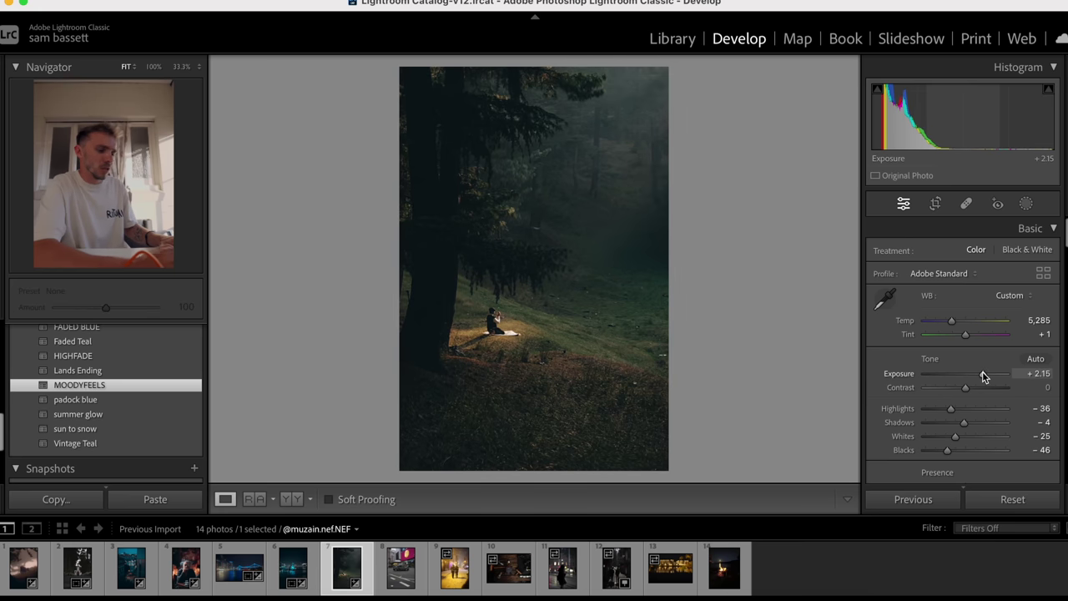
drag(956, 317, 956, 324)
key(backslash)
key(backslash)
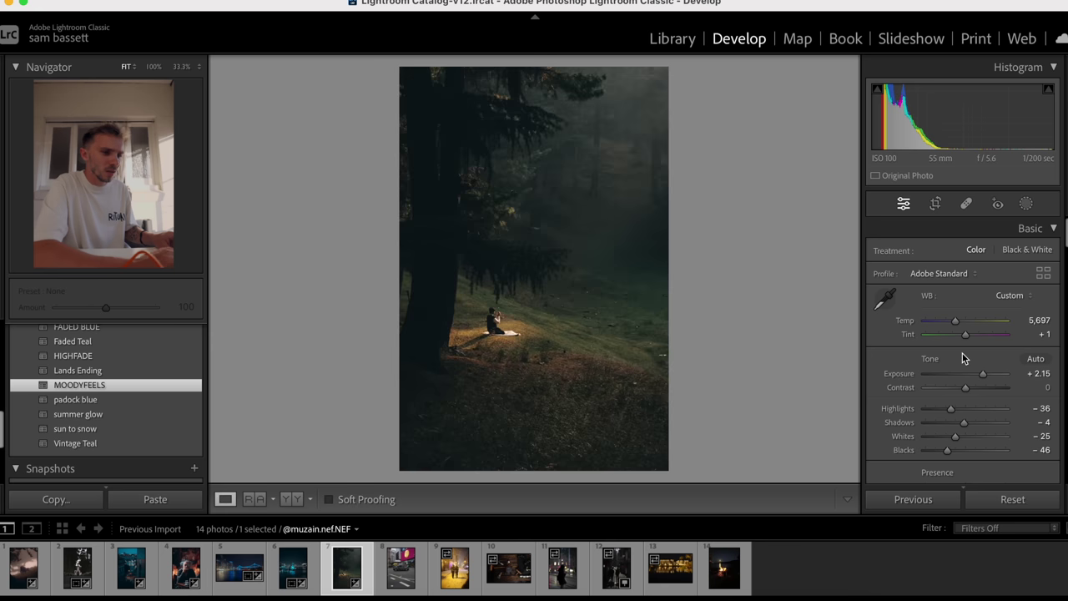
click(1013, 498)
Step: Apply the MOODYFEELS preset to the forest photo, set Exposure to +2.25, Contrast to +35 and Shadows to +18, and compare side by side
click(79, 385)
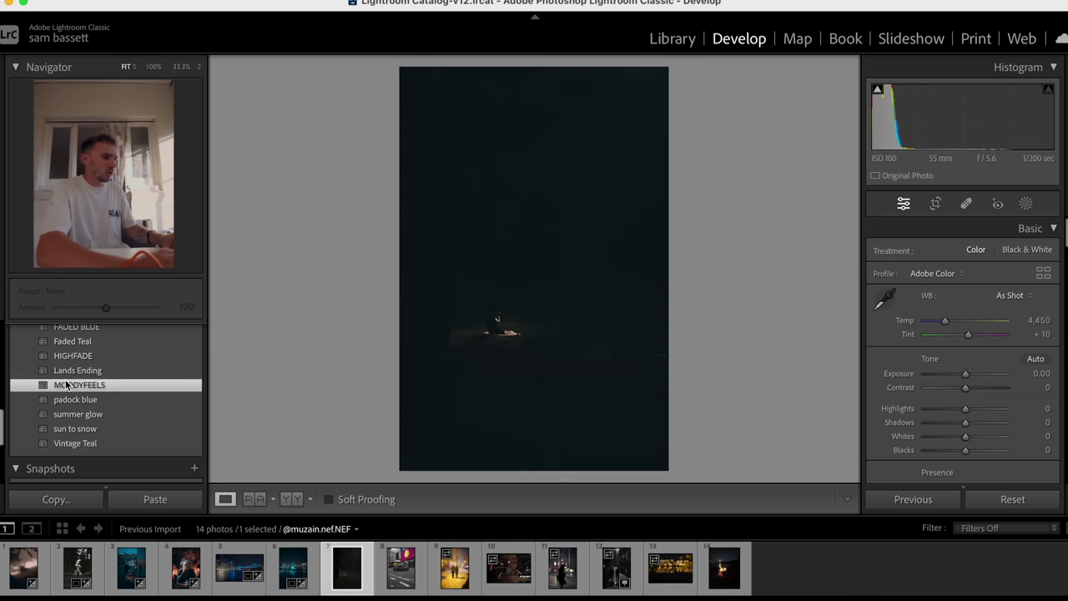
drag(998, 373, 981, 390)
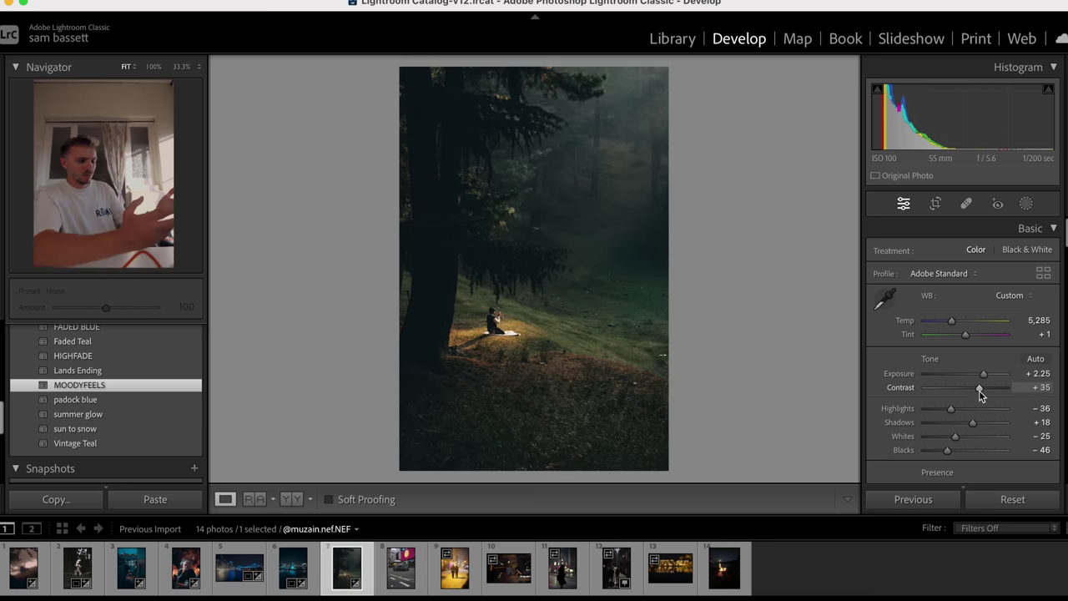
key(y)
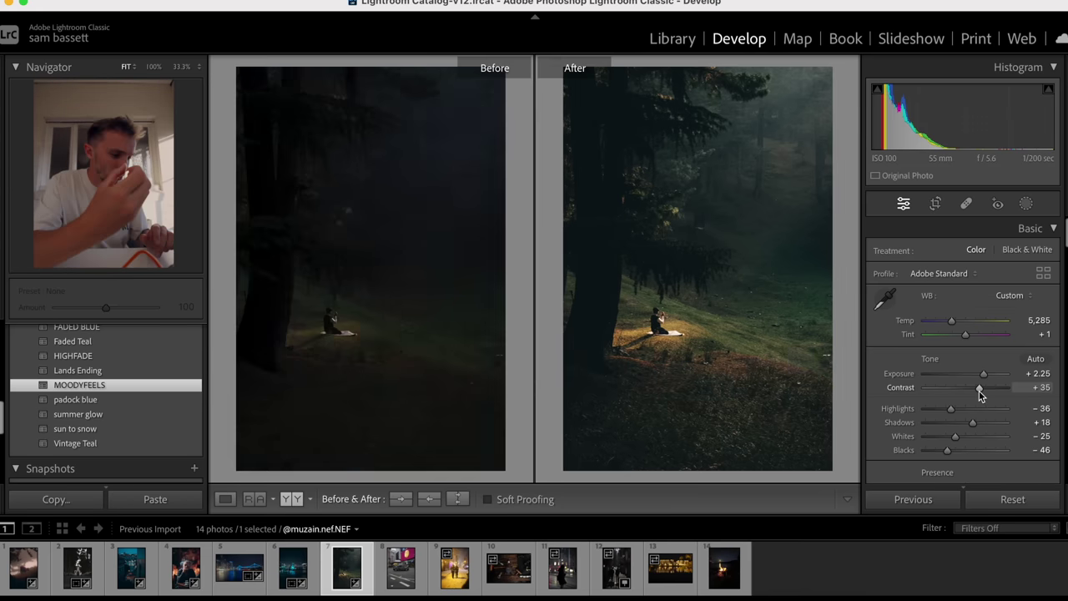
key(y)
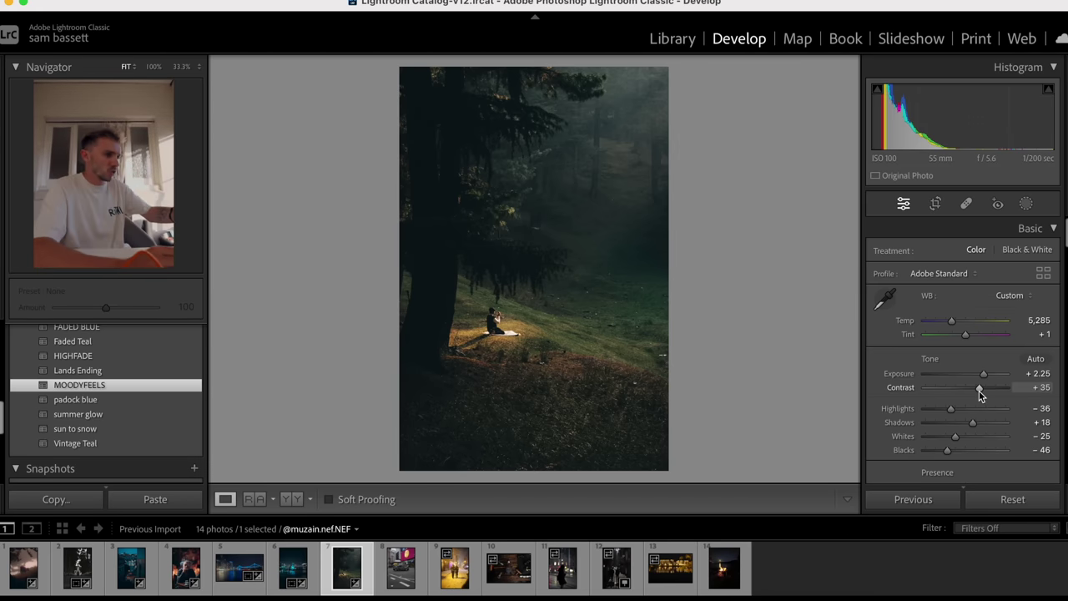
Step: Open the street photo of the black taxi and straighten it slightly with the Crop & Straighten tool
click(401, 567)
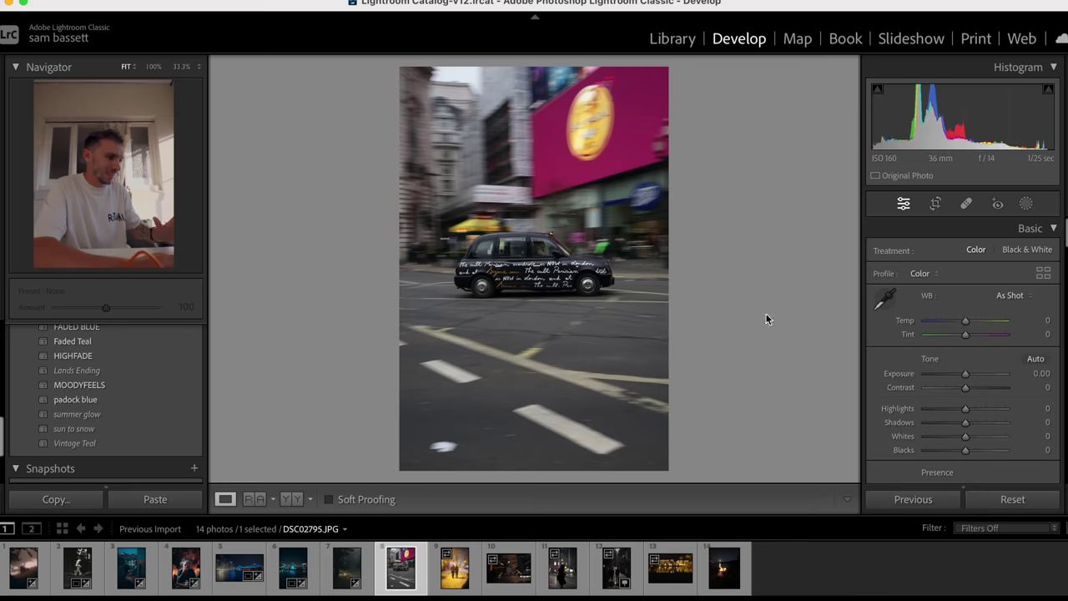
click(936, 205)
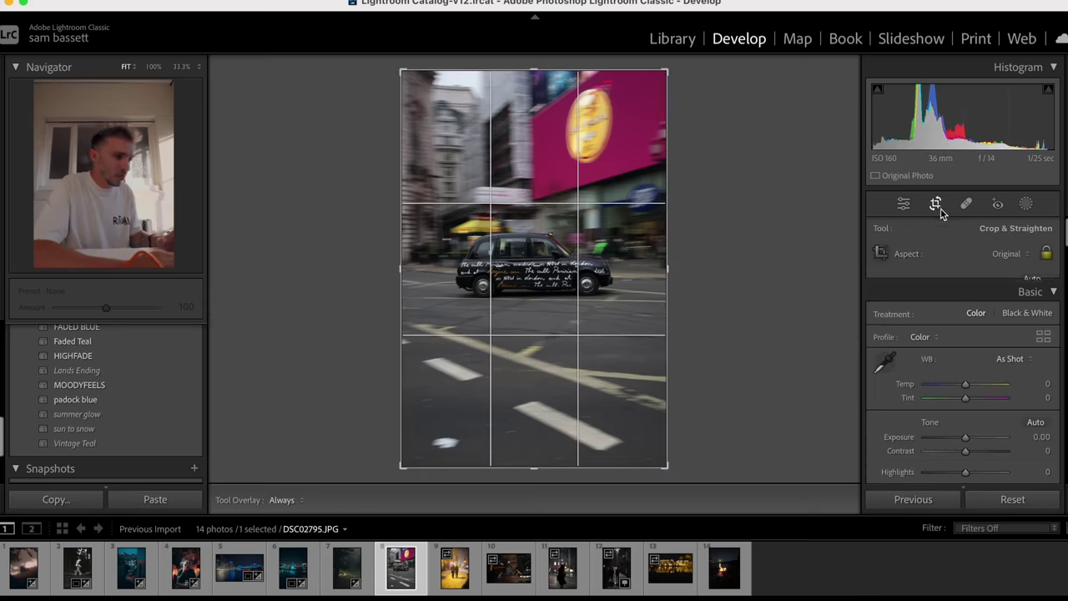
click(940, 197)
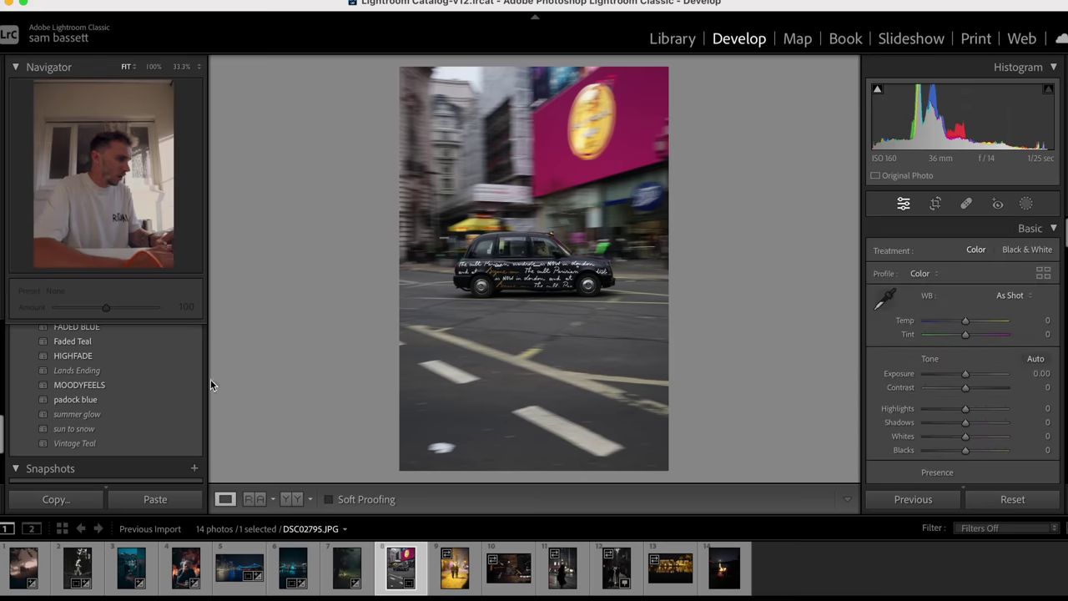
Step: Apply the SUPER MOODY TONES preset to the taxi photo and set Shadows to +96, Exposure to -0.15, Temp to +4 and Tint to +9
scroll(182, 370, up, 5)
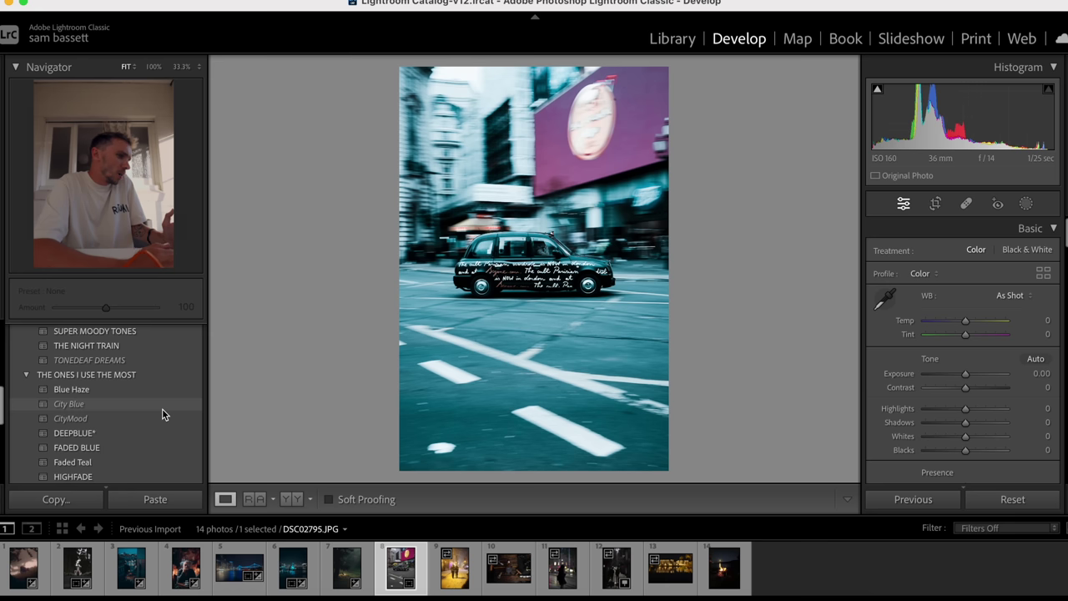
scroll(157, 413, up, 4)
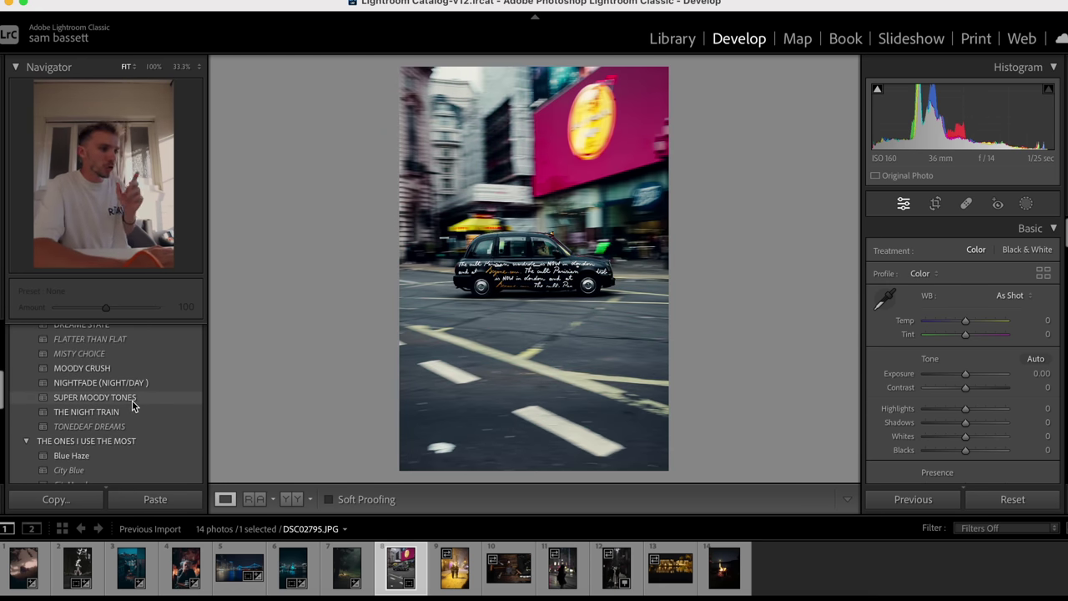
click(131, 401)
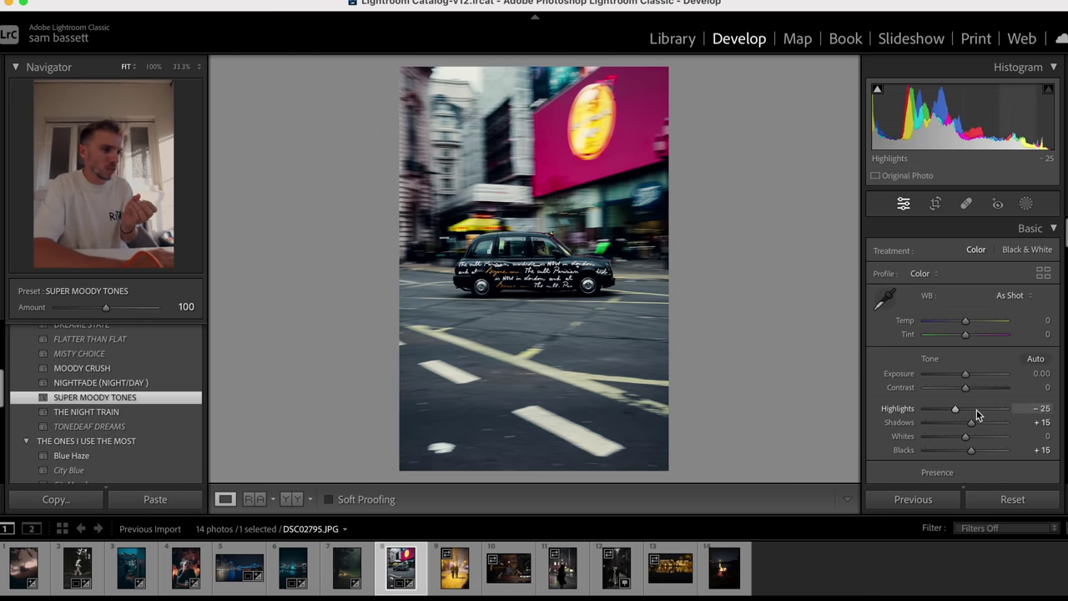
drag(949, 389, 1005, 425)
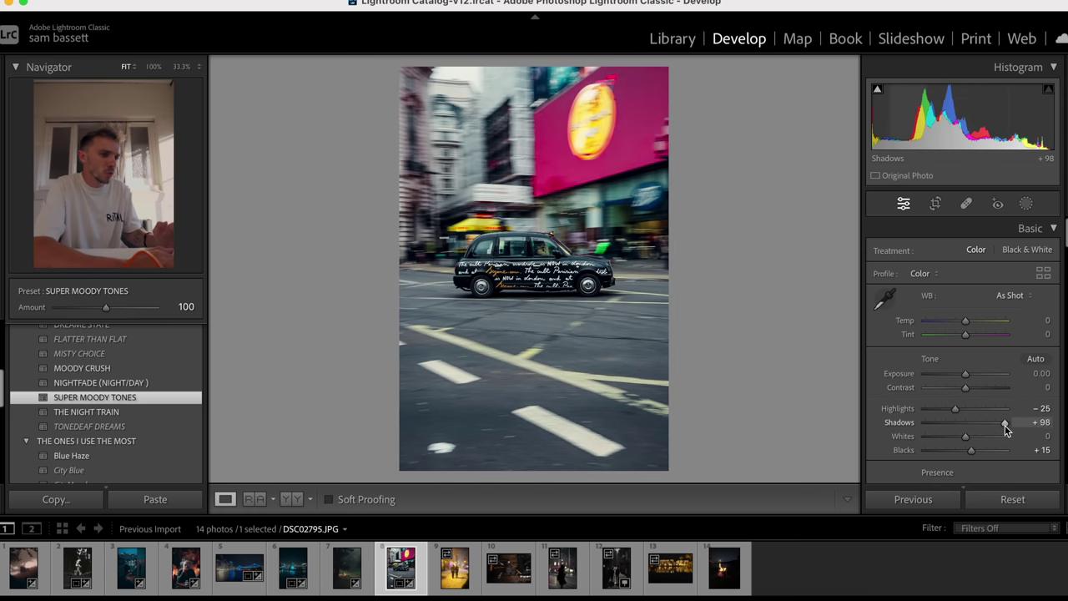
drag(965, 375, 964, 375)
drag(966, 322, 968, 334)
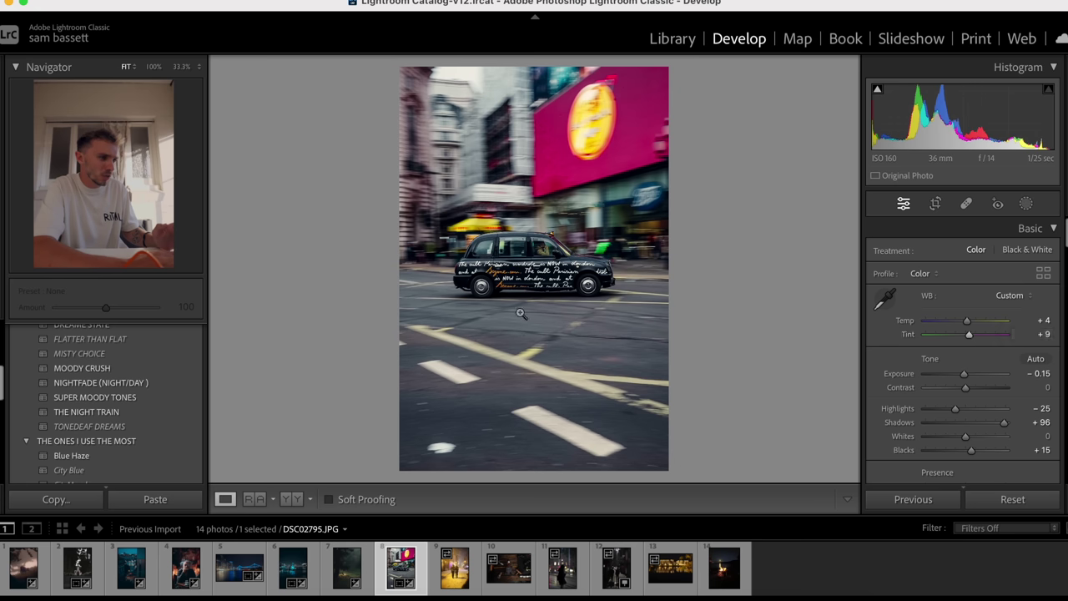
Step: Add a linear gradient mask over the road below the taxi and set its Exposure to -0.47, Contrast to 43 and Dehaze to 7
click(1027, 204)
click(924, 364)
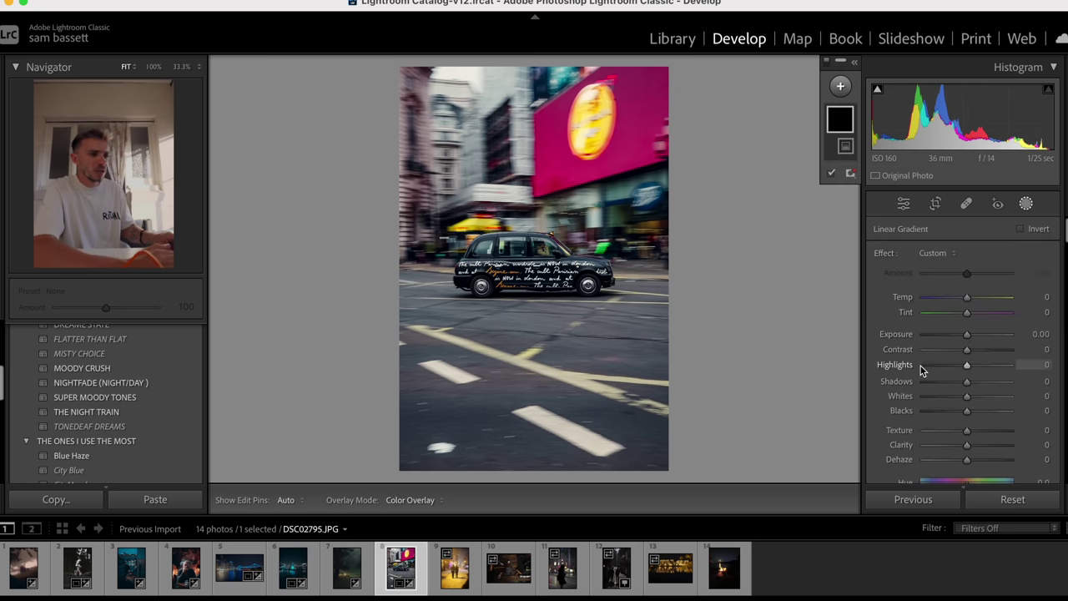
drag(533, 477, 531, 297)
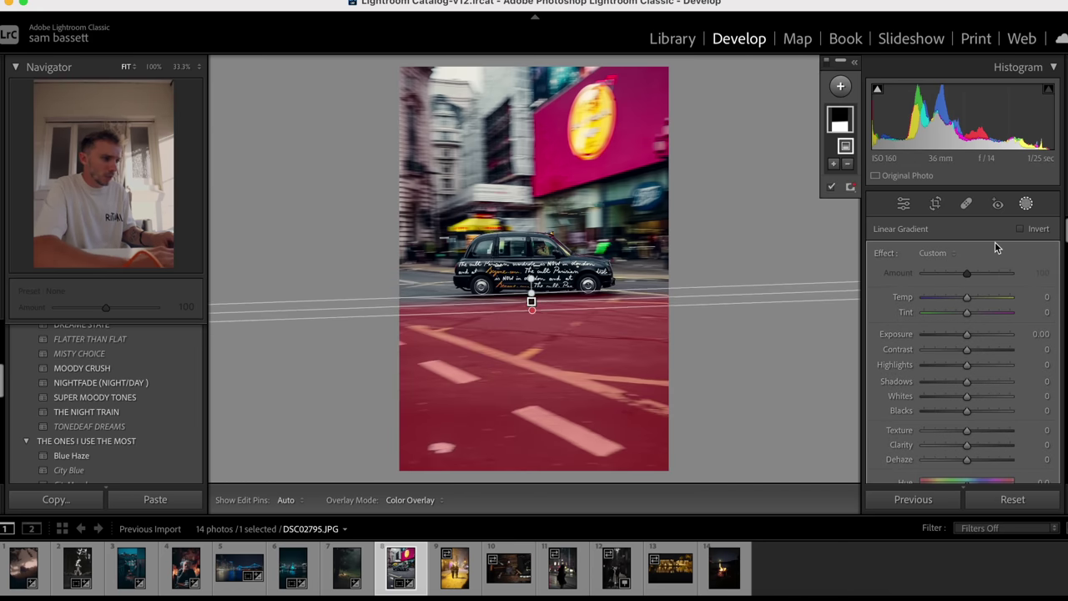
drag(966, 333, 985, 350)
drag(968, 459, 971, 459)
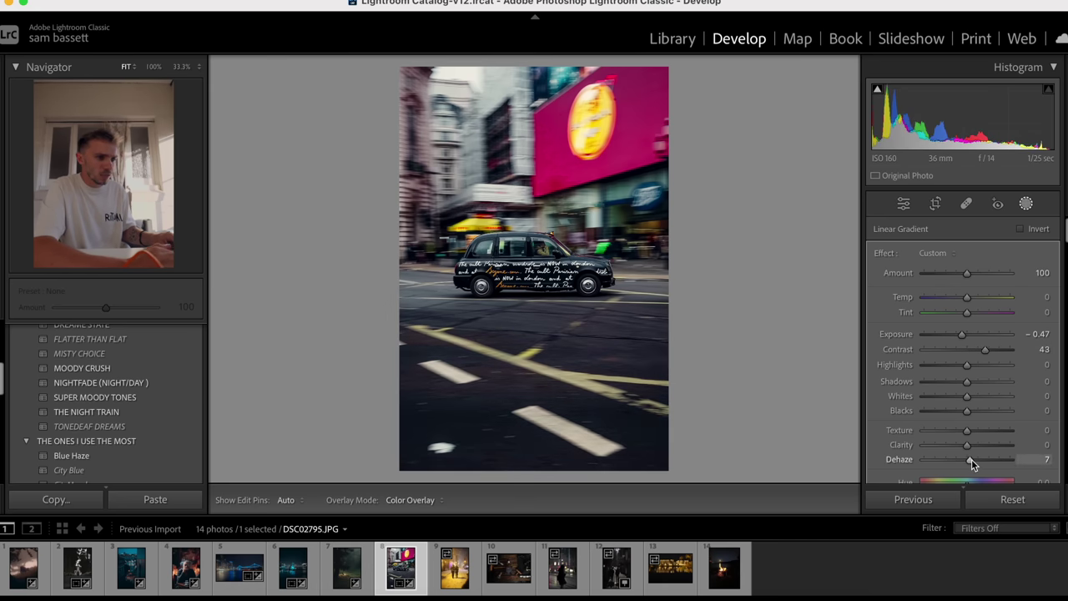
Step: Add a brush component to the road's linear gradient mask, lower the mask's Contrast to 16 and finish masking
click(834, 163)
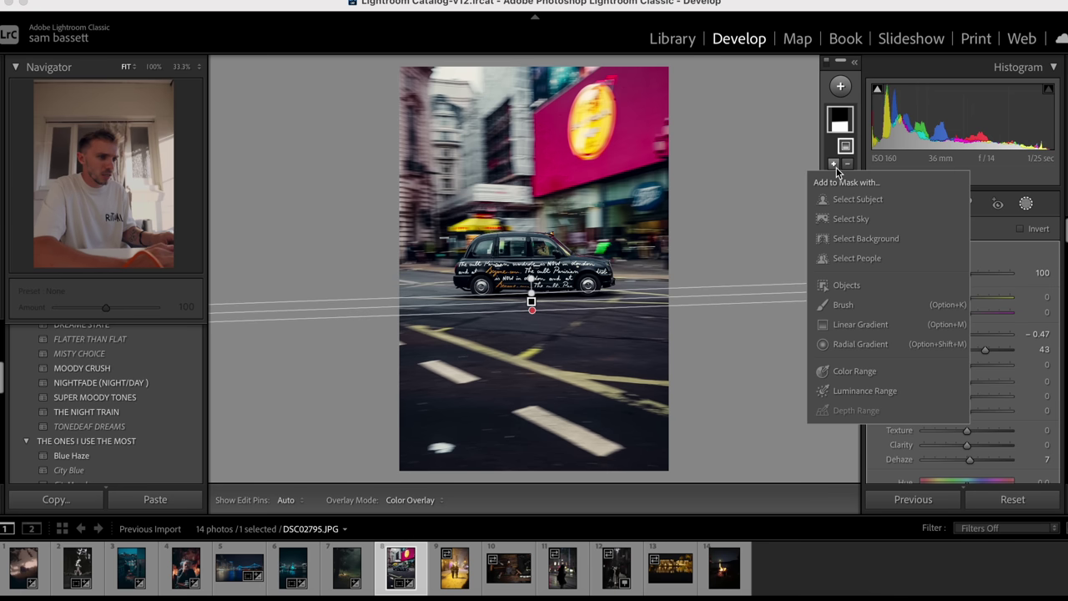
click(845, 283)
key(h)
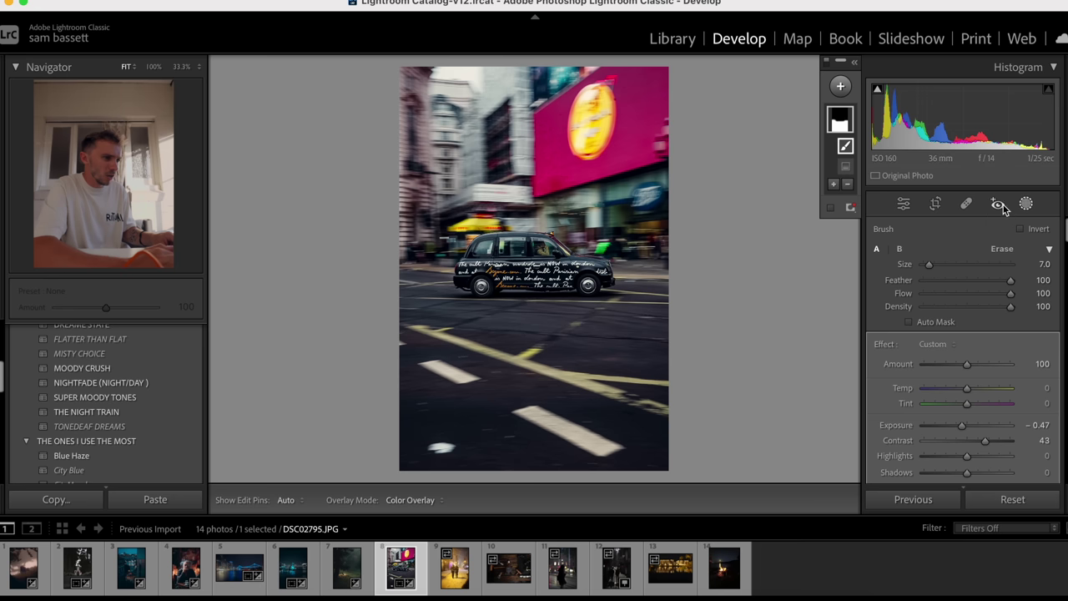
drag(984, 440, 975, 446)
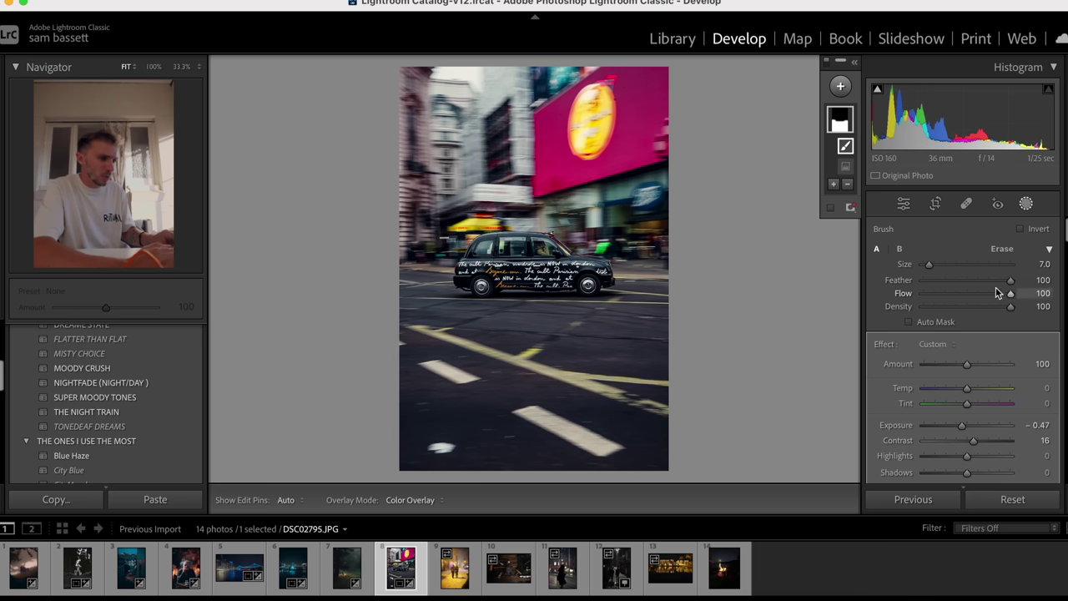
click(1025, 205)
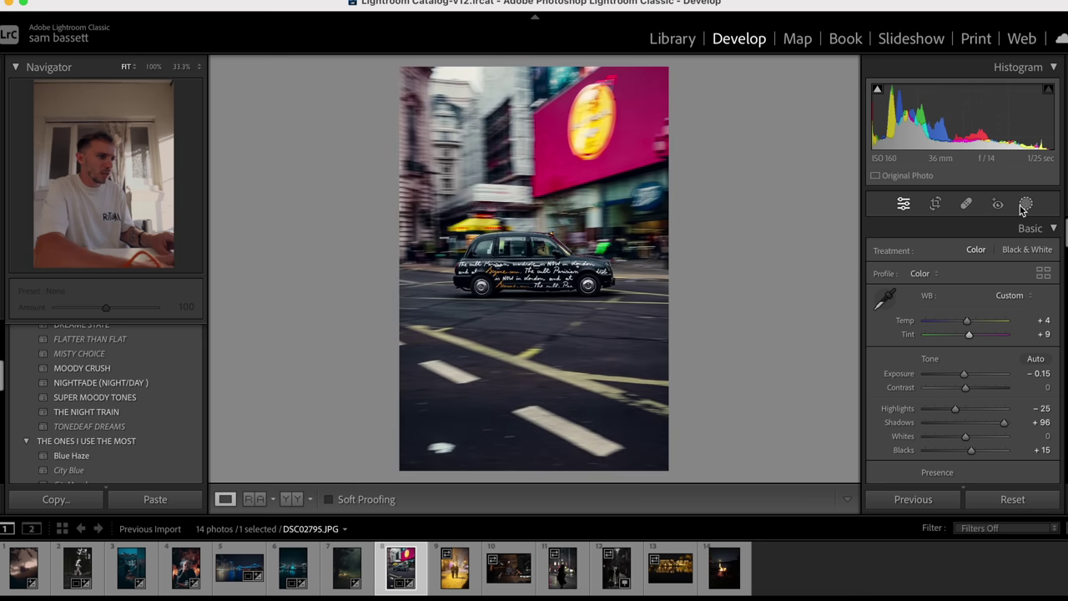
Step: Paint a new size 43 brush mask over the buildings and sky beside the pink billboard, set Temp to 67 and Tint to 59, and raise Exposure slightly
click(1024, 207)
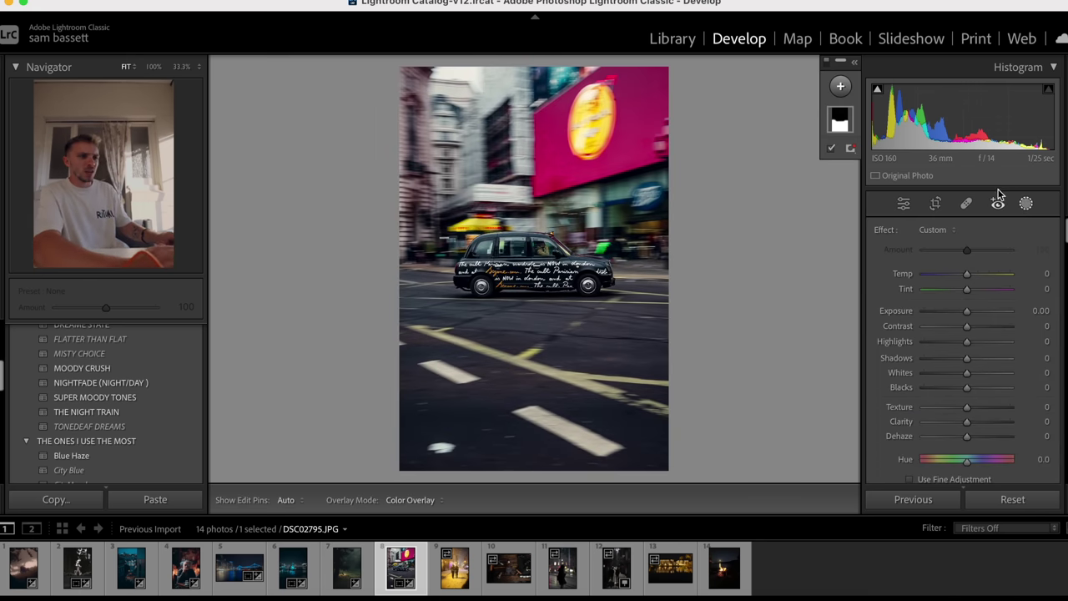
click(840, 86)
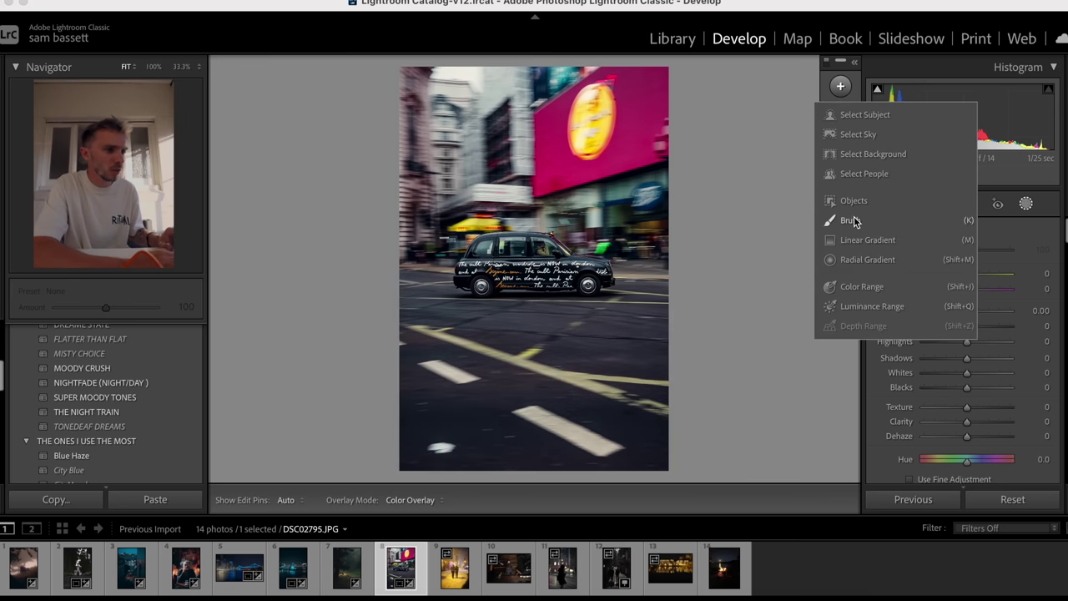
click(850, 220)
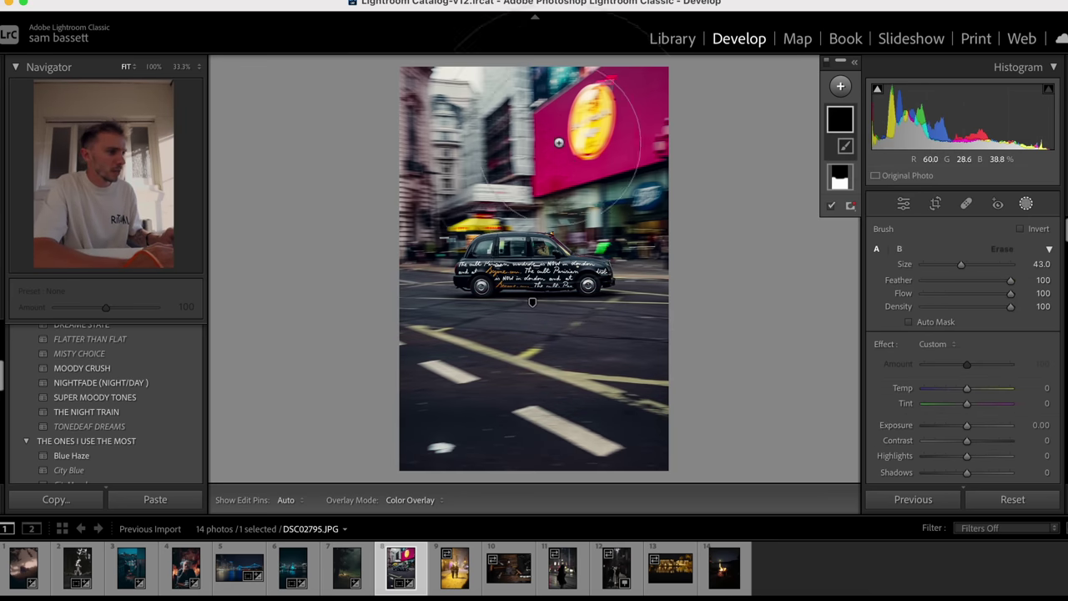
drag(542, 134, 464, 74)
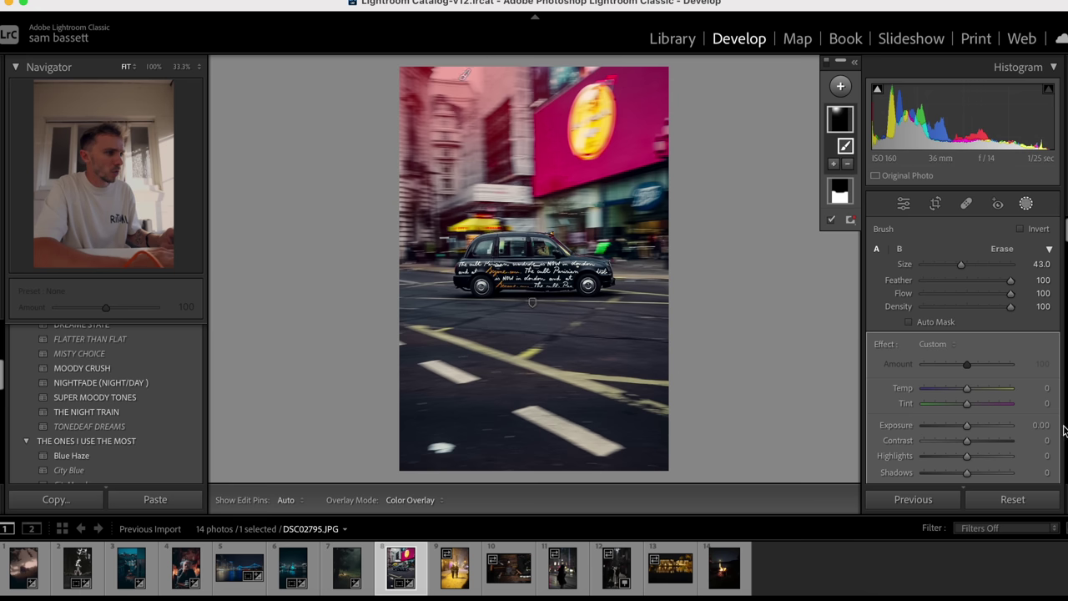
click(998, 388)
click(993, 404)
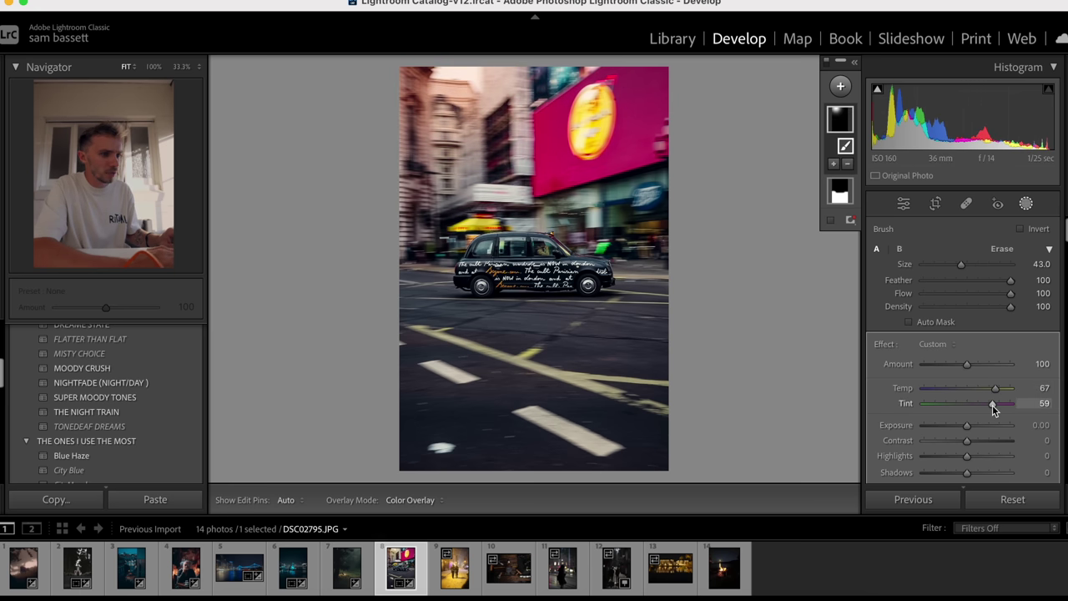
drag(967, 425, 971, 425)
click(1026, 204)
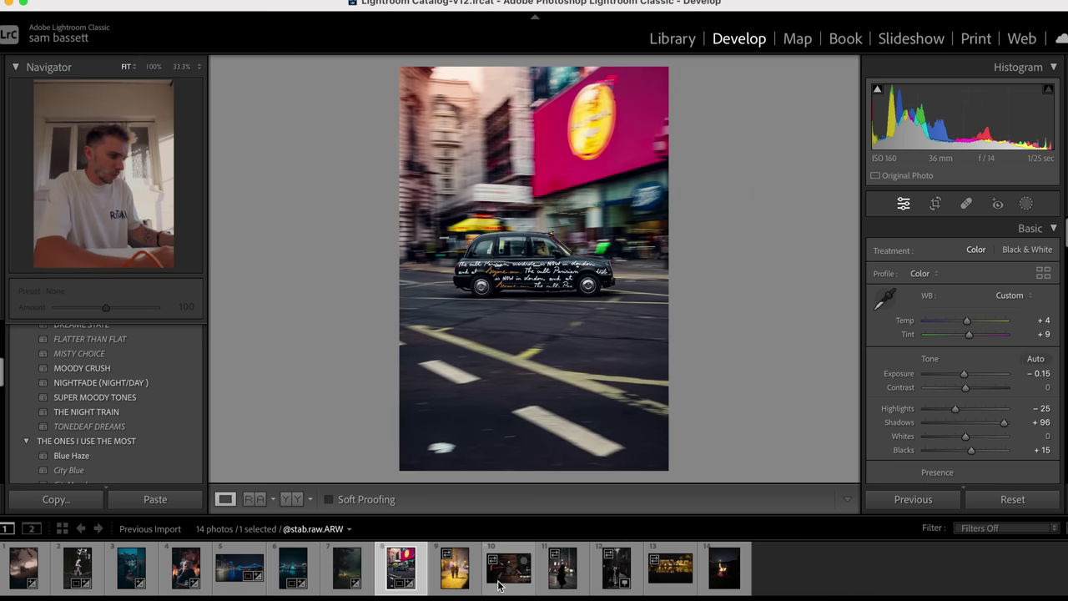
Step: Open the snowy street photo of the walking couple, apply the DREAME STATE preset, and set Temp to 2,403 and Tint to +23
click(455, 568)
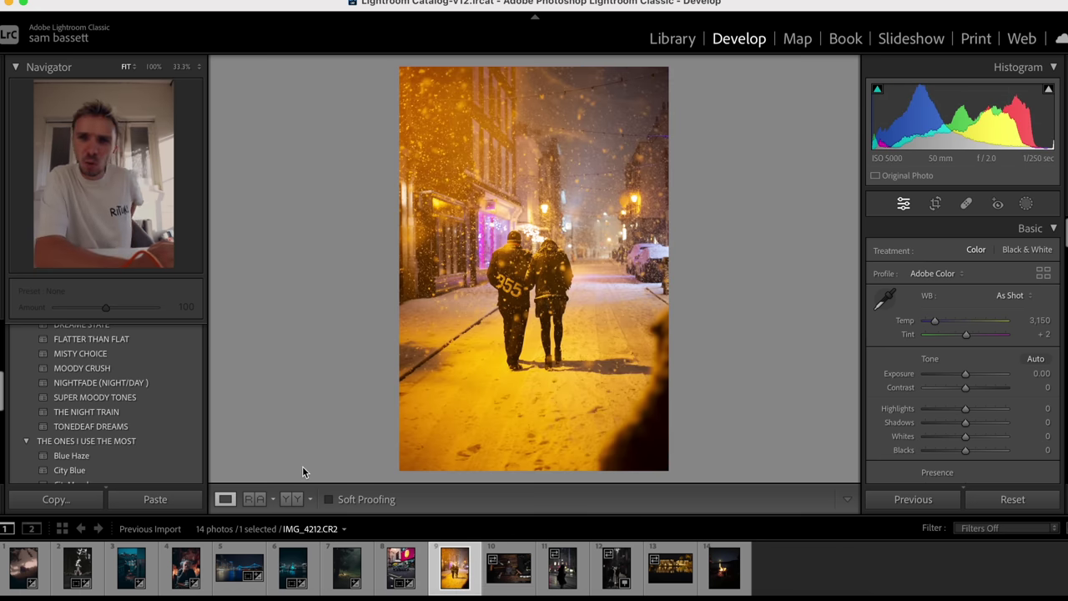
scroll(79, 342, up, 2)
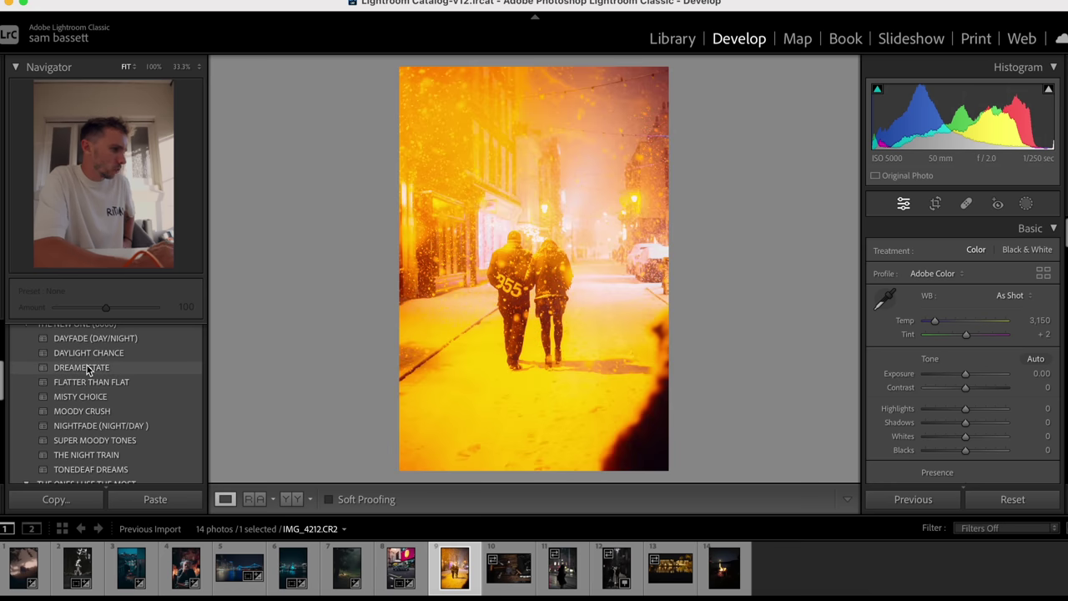
click(86, 368)
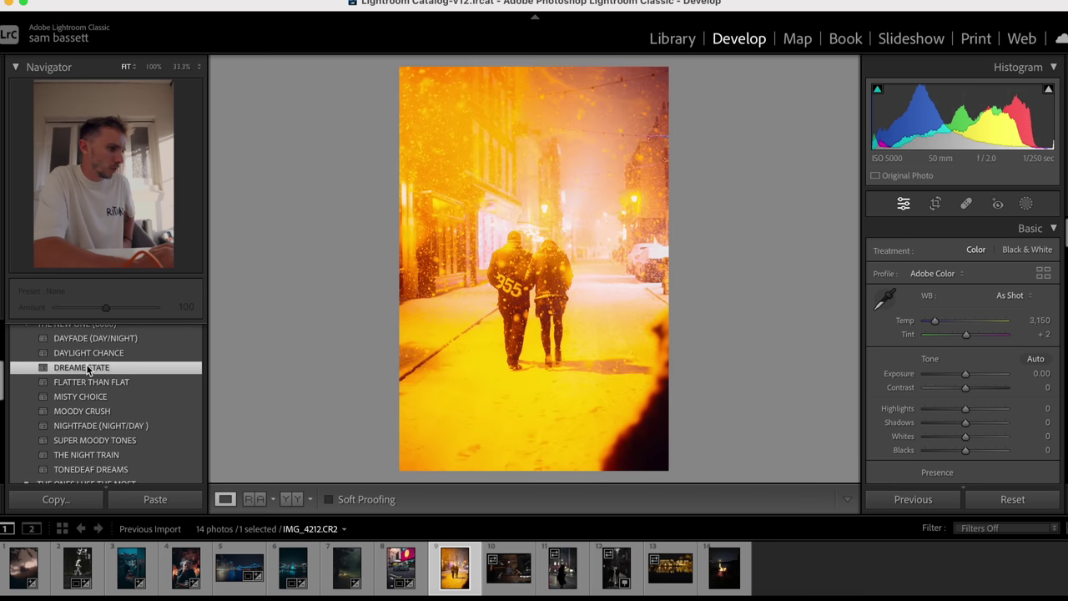
click(934, 322)
drag(934, 326, 928, 325)
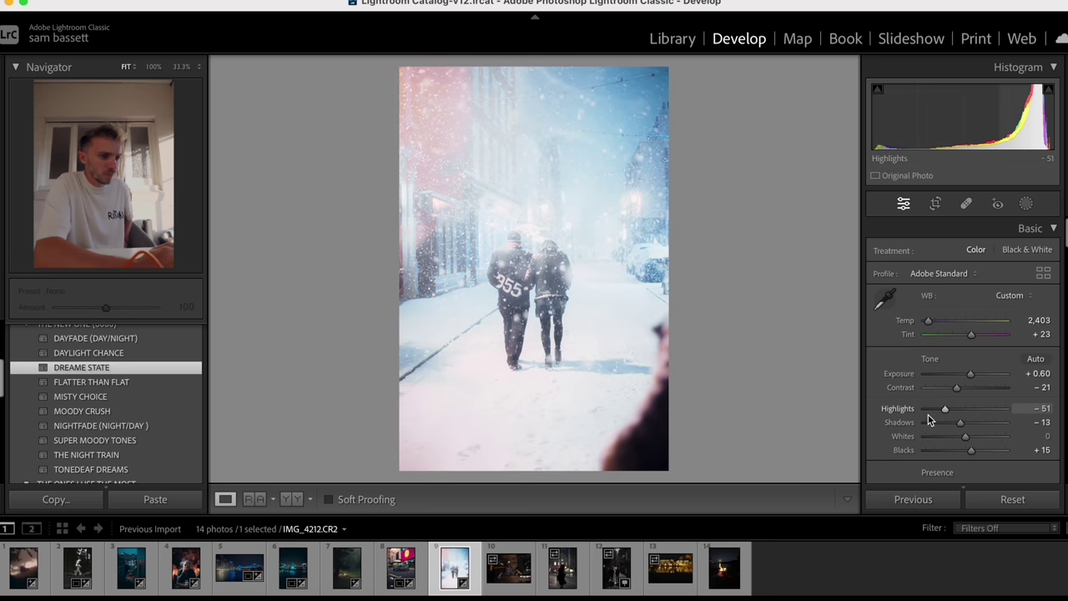
Step: Set Highlights to -90, Shadows to -22, Whites to -92, Blacks to -10, Contrast to 0 and Exposure to +0.35, and compare with the original
drag(925, 411, 960, 451)
mouse_move(973, 388)
mouse_down()
mouse_move(949, 390)
mouse_move(966, 392)
mouse_move(958, 426)
mouse_move(974, 374)
mouse_up()
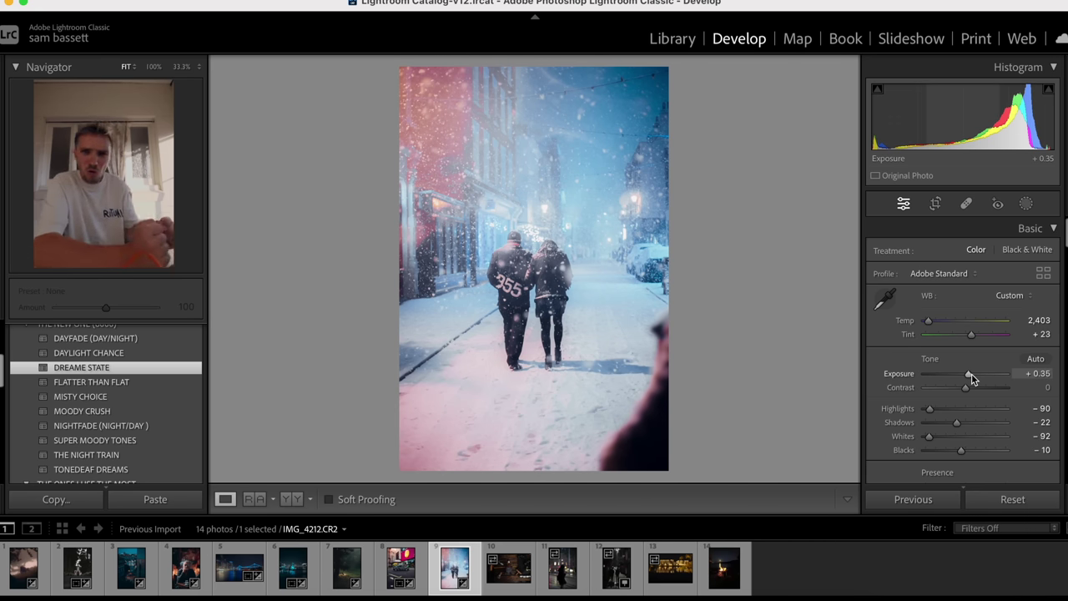
key(y)
key(y)
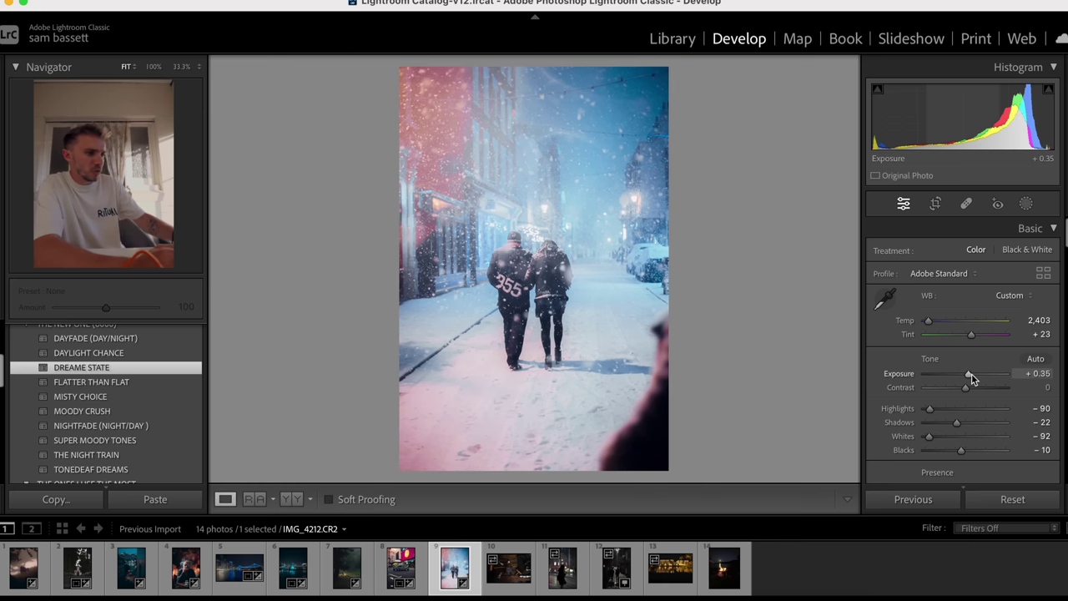
key(backslash)
key(backslash)
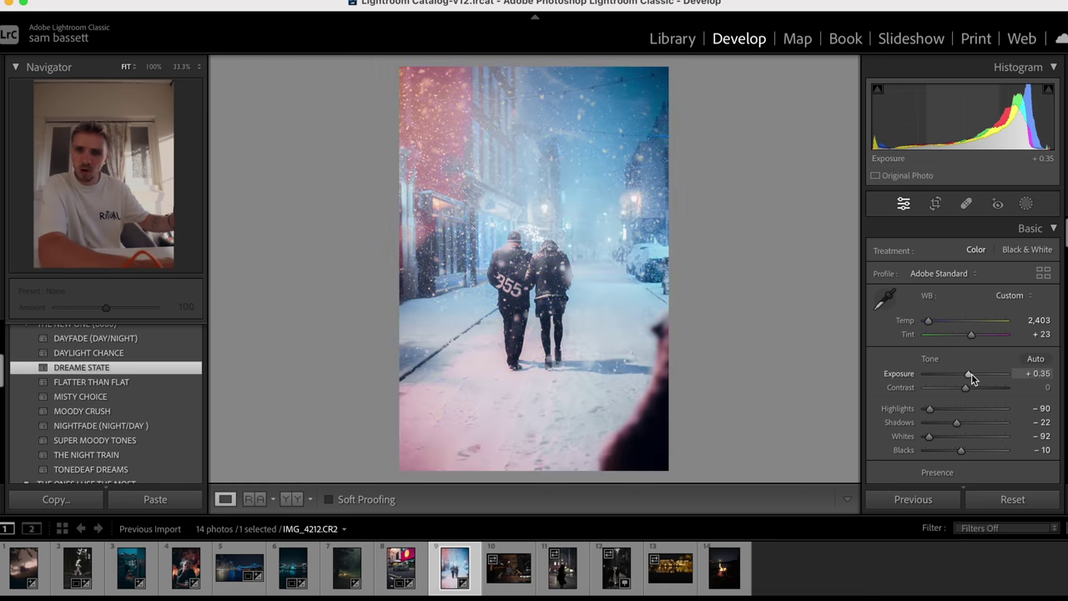
key(y)
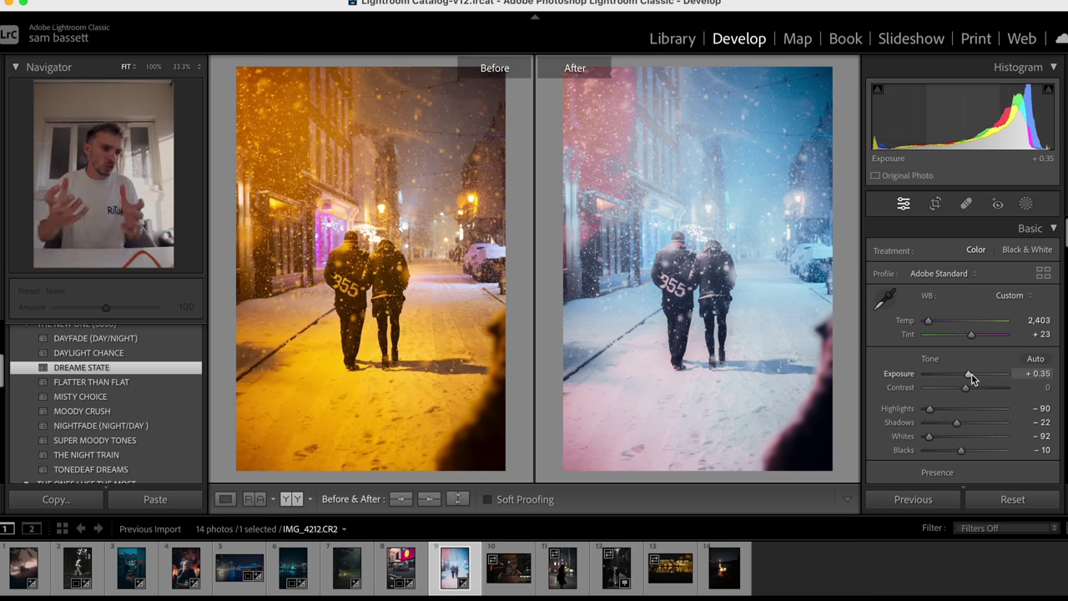
key(y)
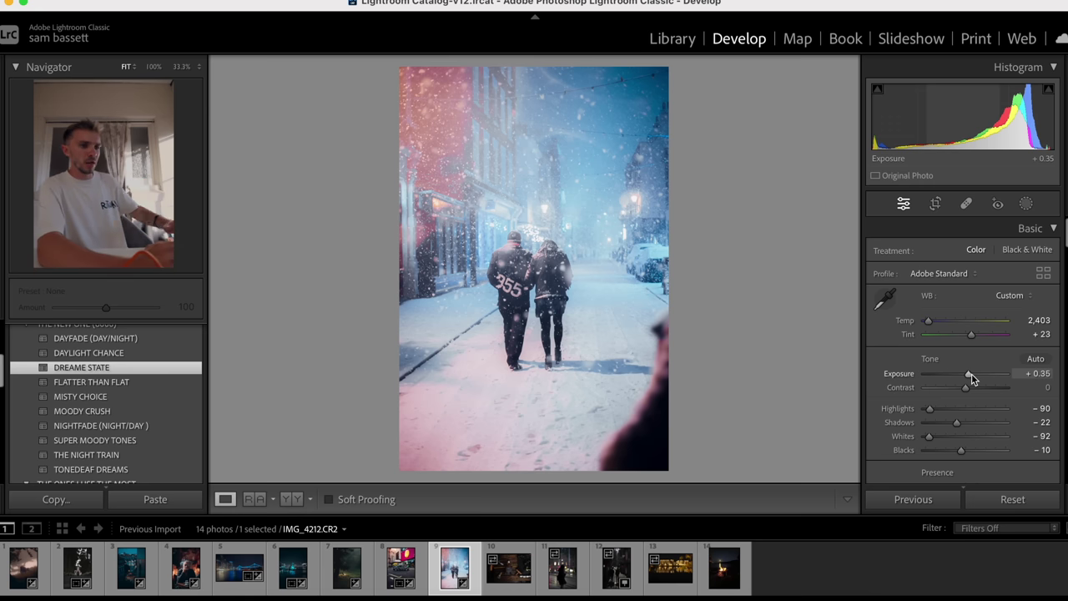
Step: Open the photo of the Jack Daniel's bottle and straighten it to an angle of 0.36
click(509, 576)
click(935, 205)
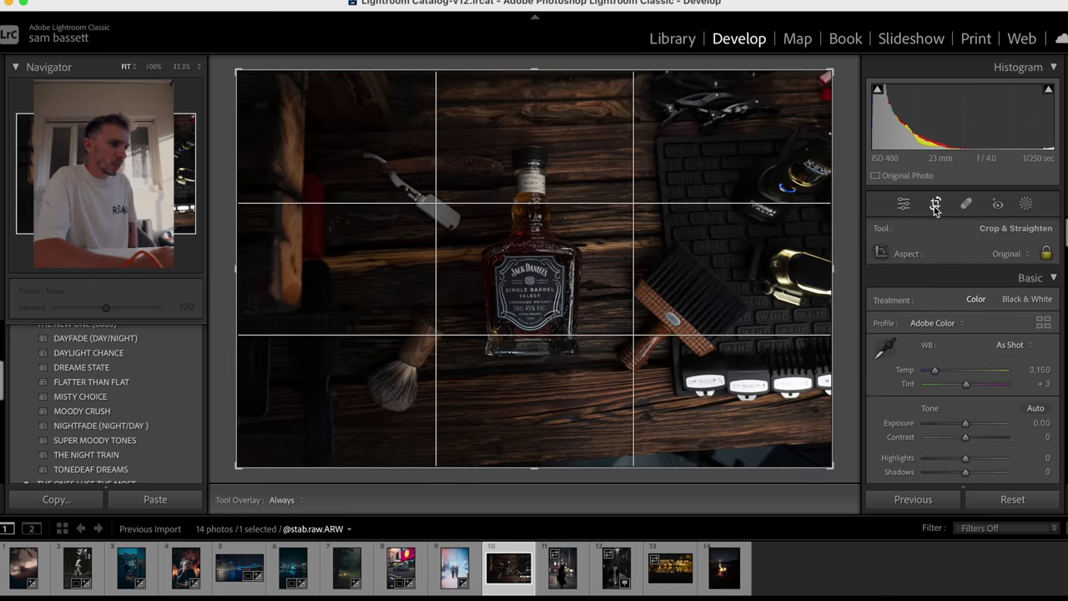
drag(856, 247, 851, 256)
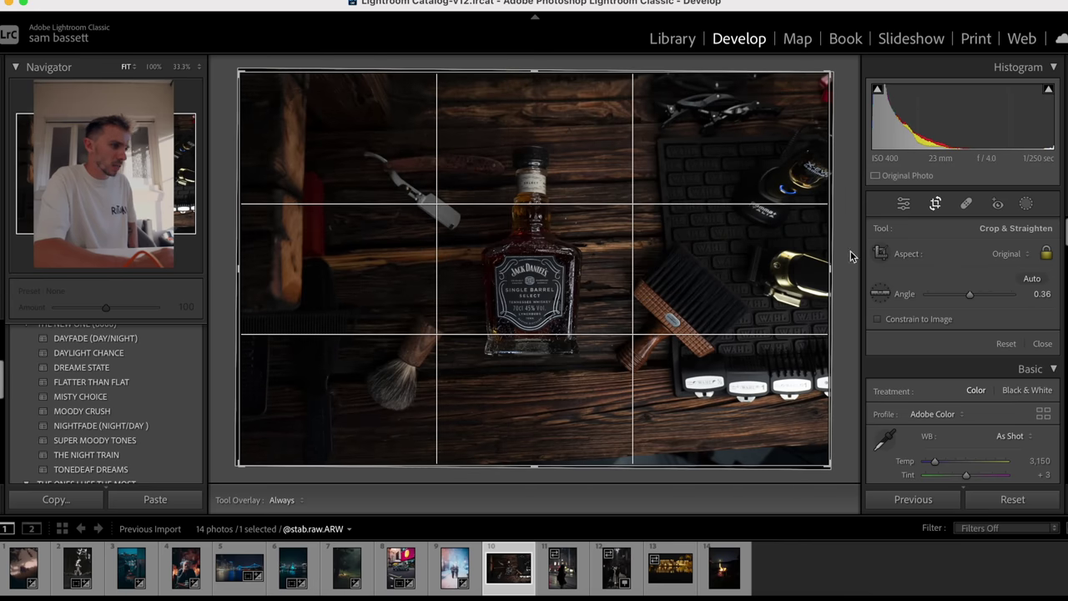
click(935, 205)
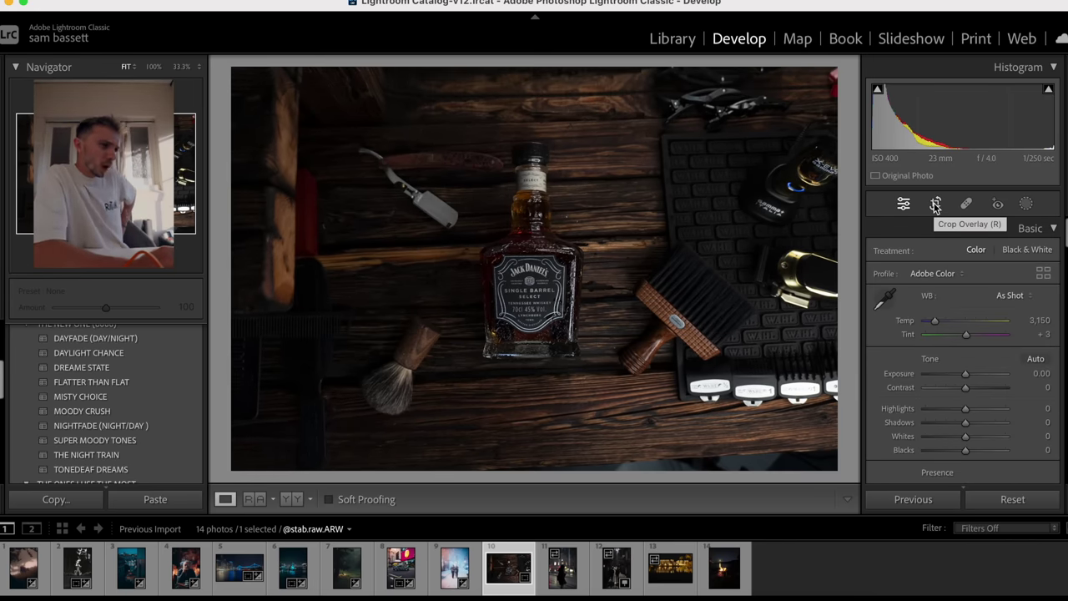
Step: Crop the bottle photo to a 16 x 9 aspect ratio, rotate it to an angle of 0.70 and tighten the frame slightly
click(936, 205)
click(1011, 252)
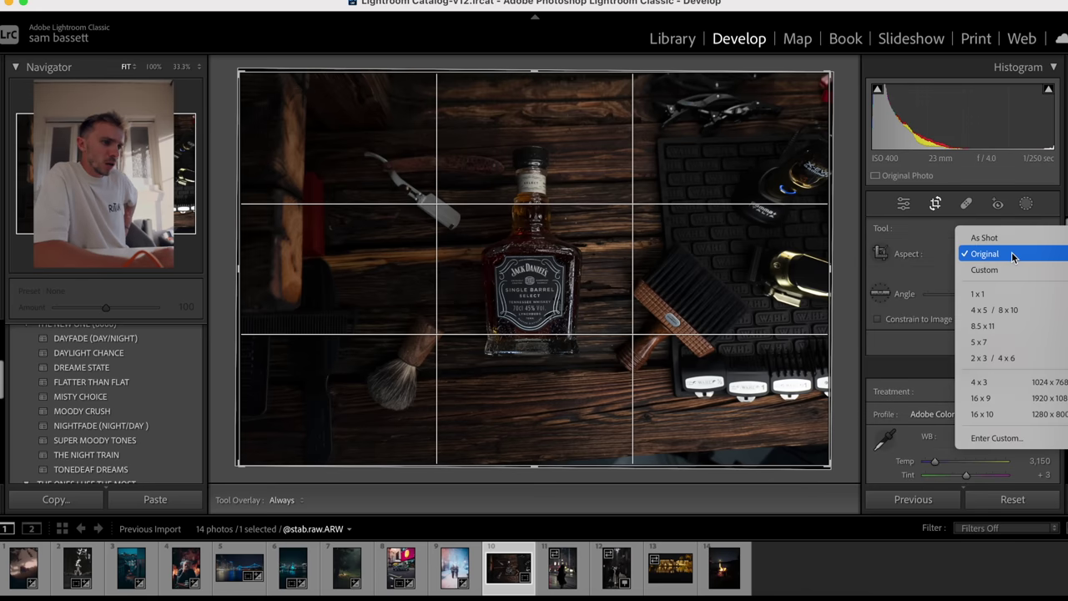
click(1014, 399)
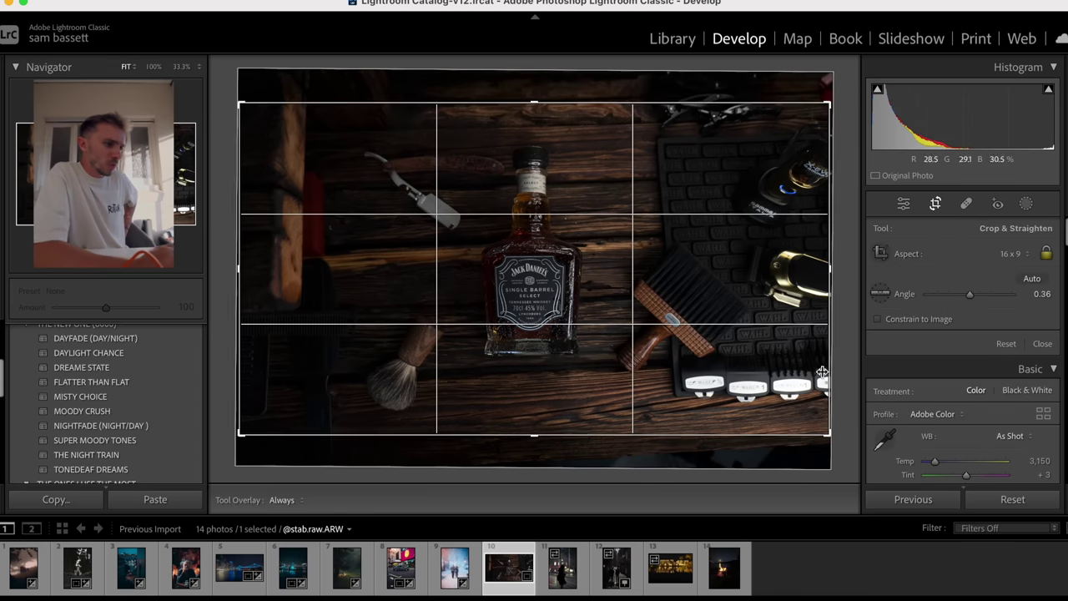
drag(843, 357, 843, 361)
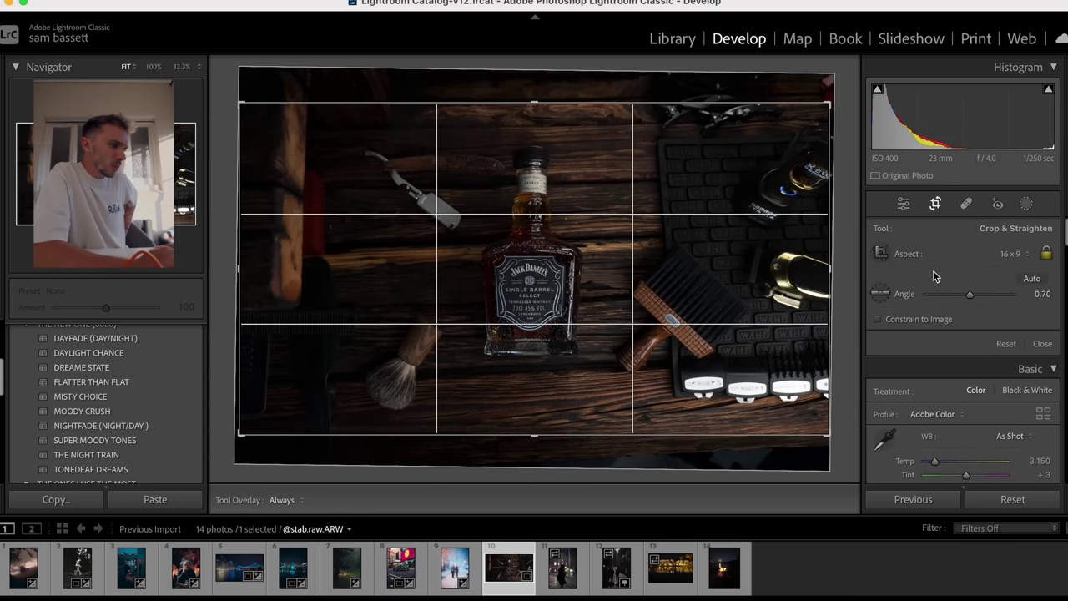
drag(828, 104, 815, 105)
key(Return)
Step: Apply the SONY LOVER preset to the bottle photo and set Temp to 2,473, Tint to -62 and Exposure to +1.60
scroll(131, 374, up, 1)
scroll(131, 374, up, 2)
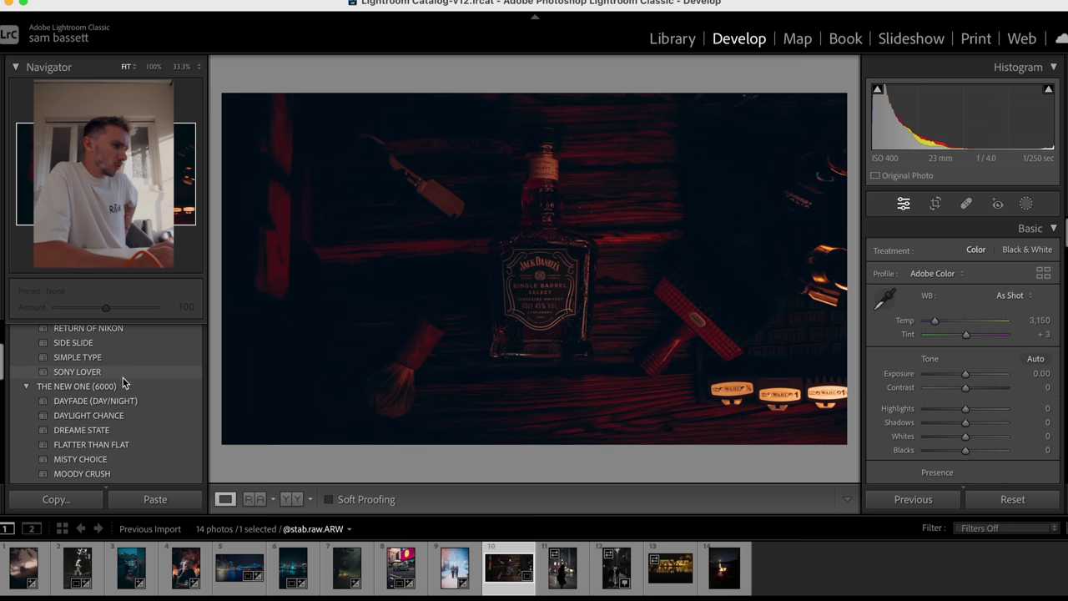
click(123, 378)
drag(935, 320, 929, 324)
drag(966, 373, 979, 374)
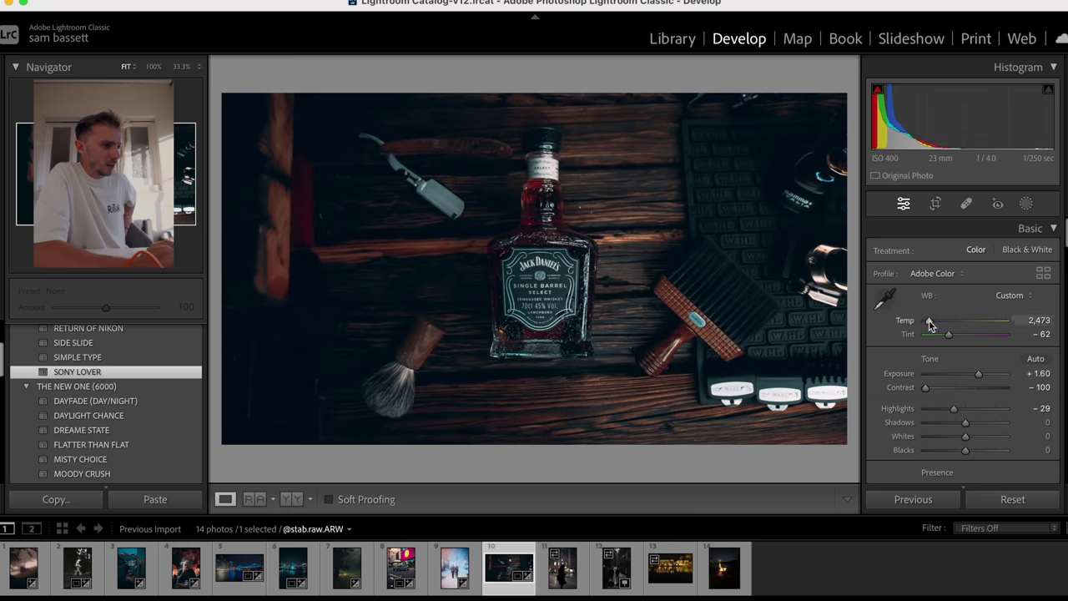
Step: Set the bottle photo's Texture to +14 and compare the edit with the original side by side
scroll(929, 324, down, 4)
drag(966, 386, 971, 386)
key(y)
key(y)
key(y)
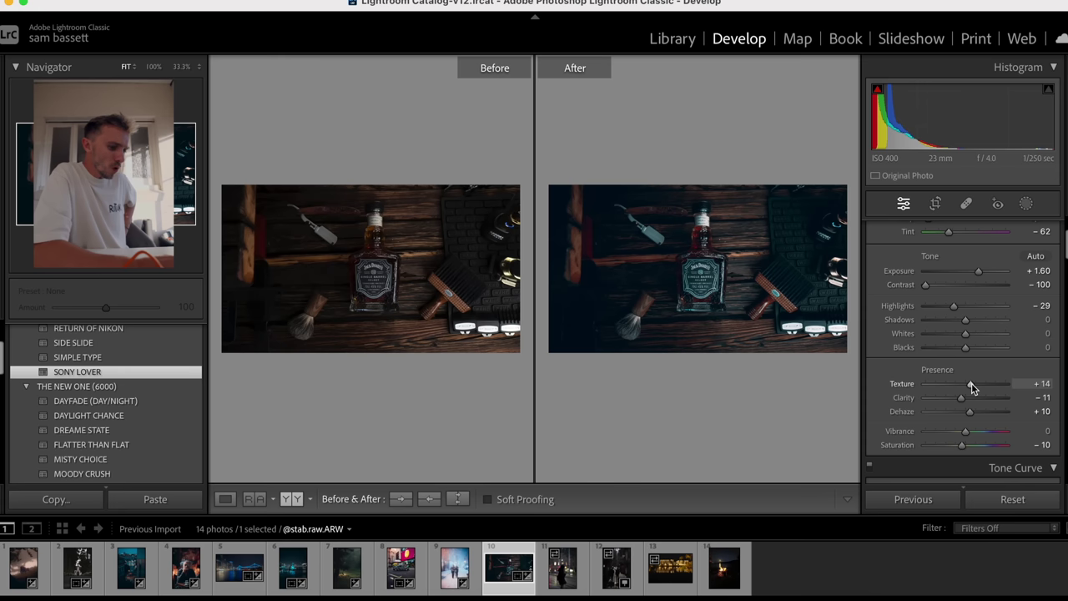
key(y)
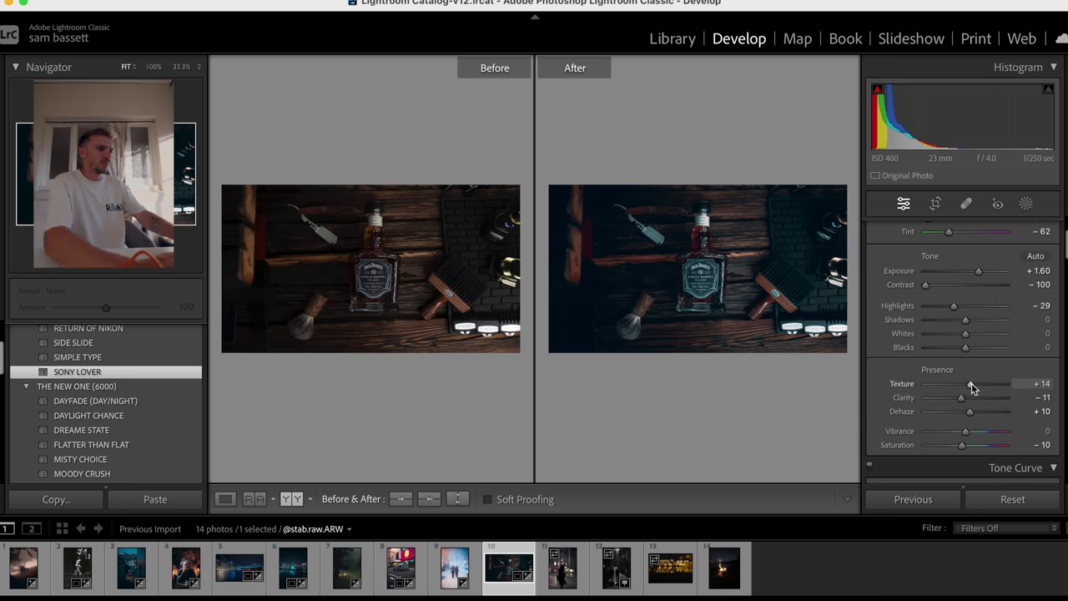
key(y)
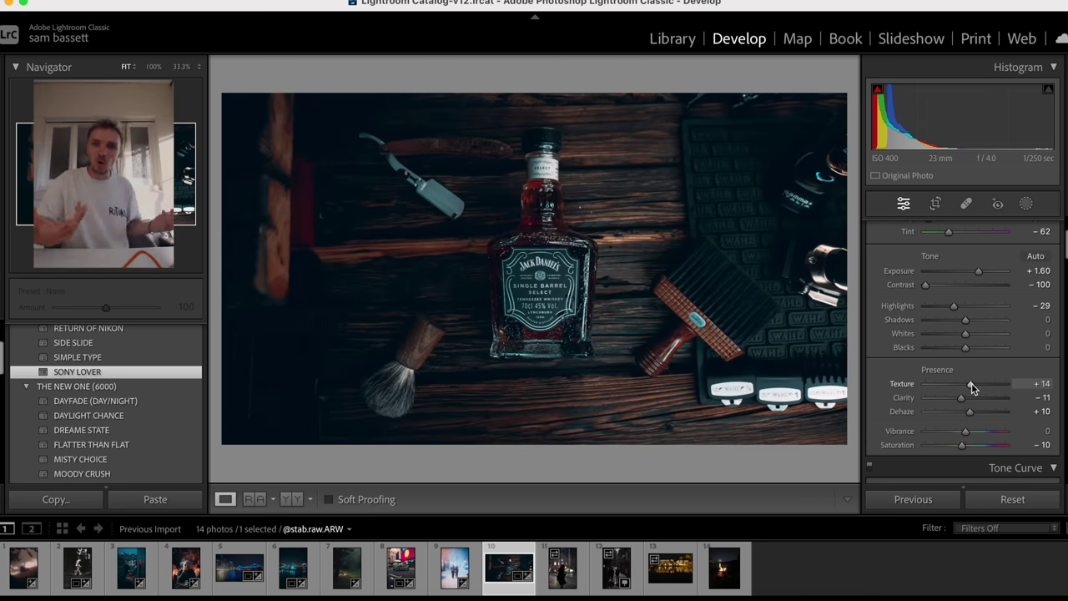
key(y)
key(y)
key(y)
key(y)
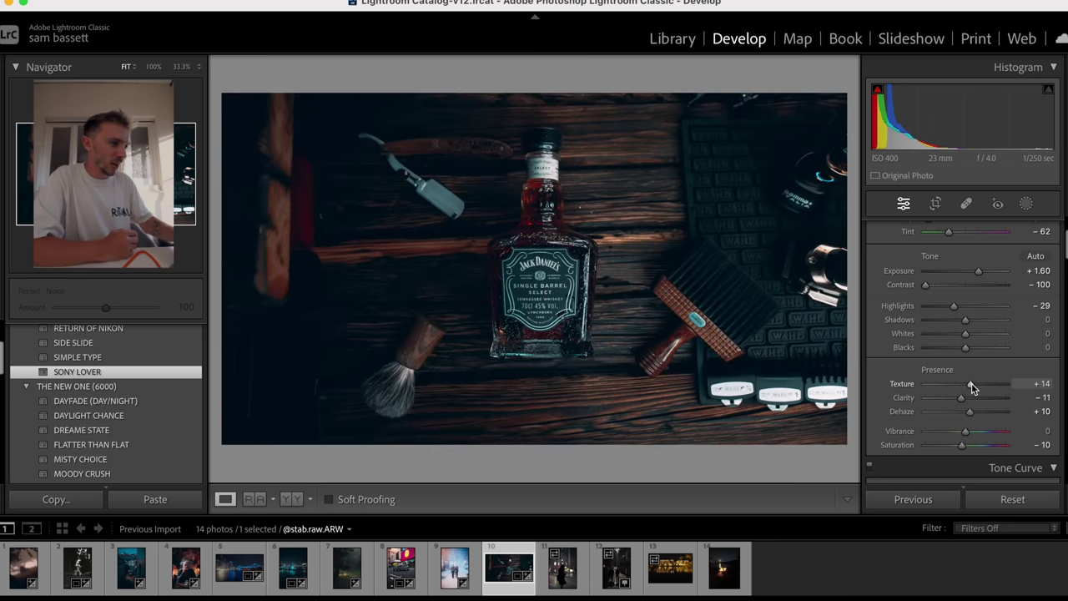
Step: Open the night street photo of the woman holding a phone and apply the SIMPLE TYPE preset
click(561, 571)
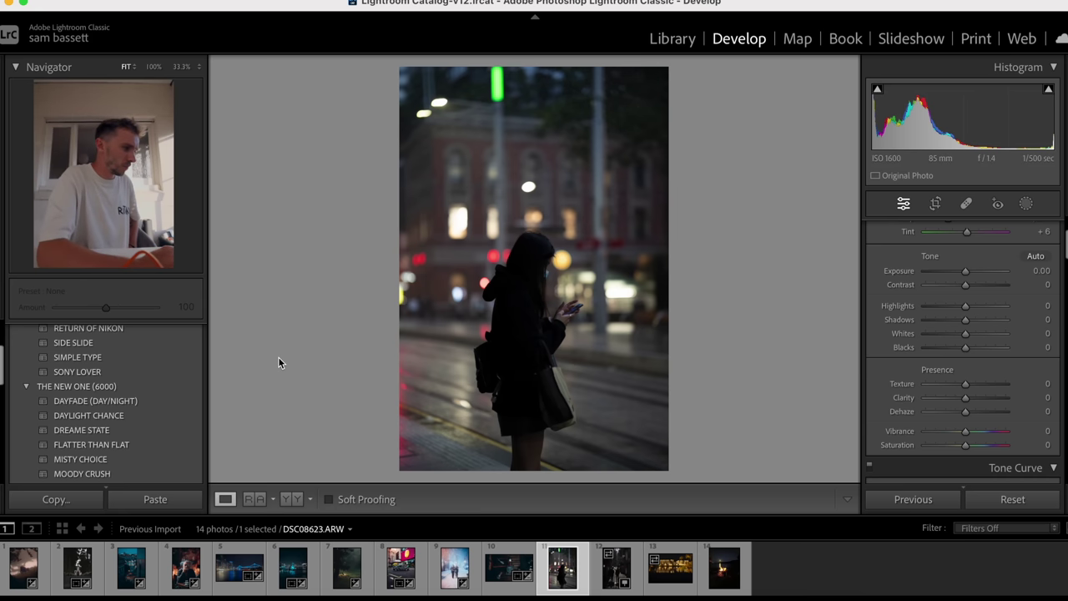
scroll(109, 367, up, 3)
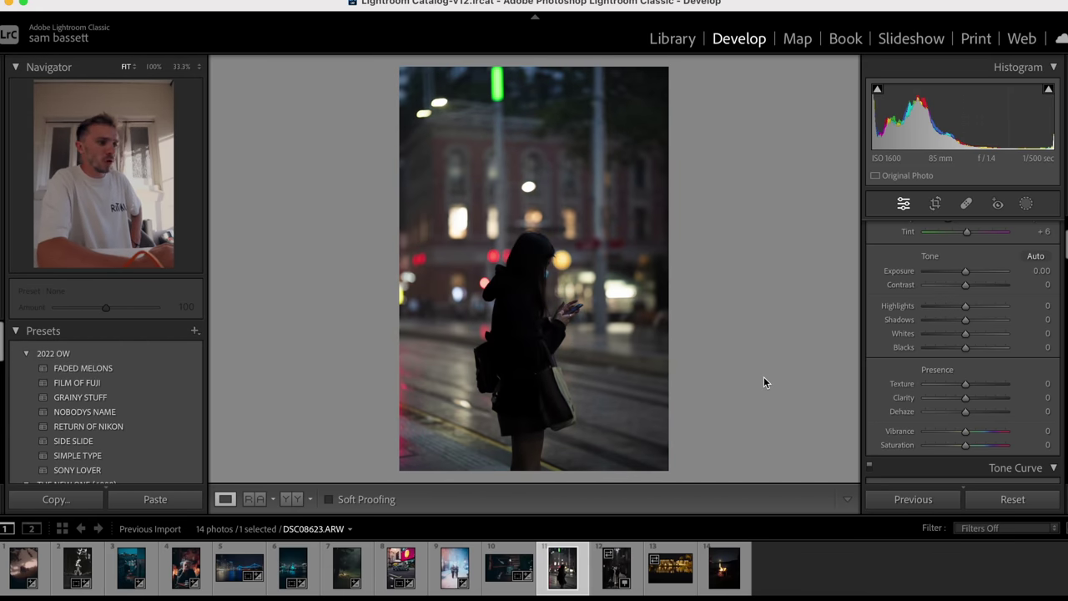
scroll(1029, 398, down, 5)
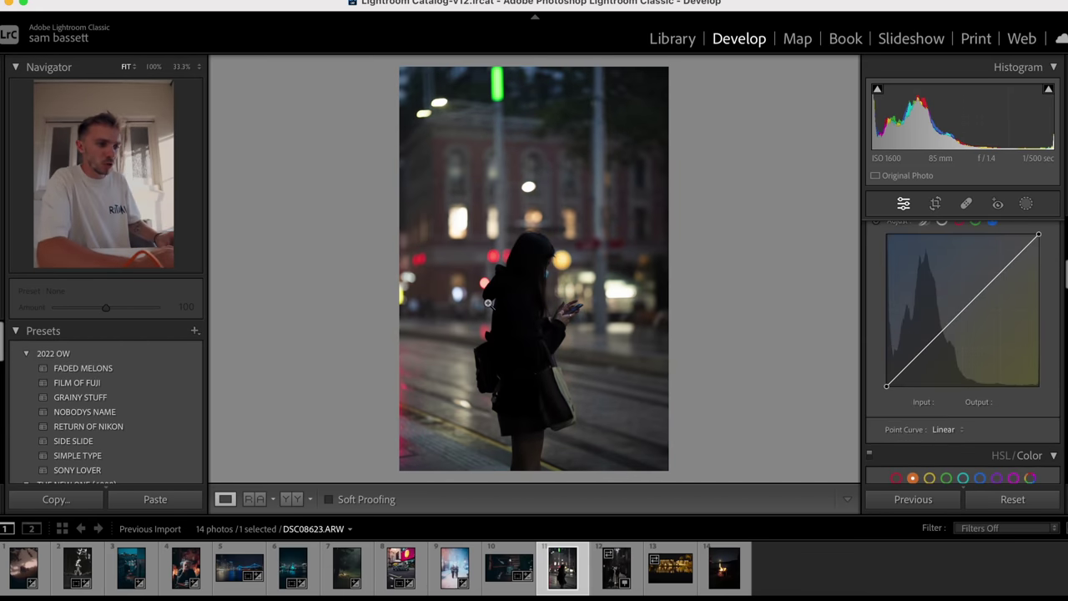
click(121, 454)
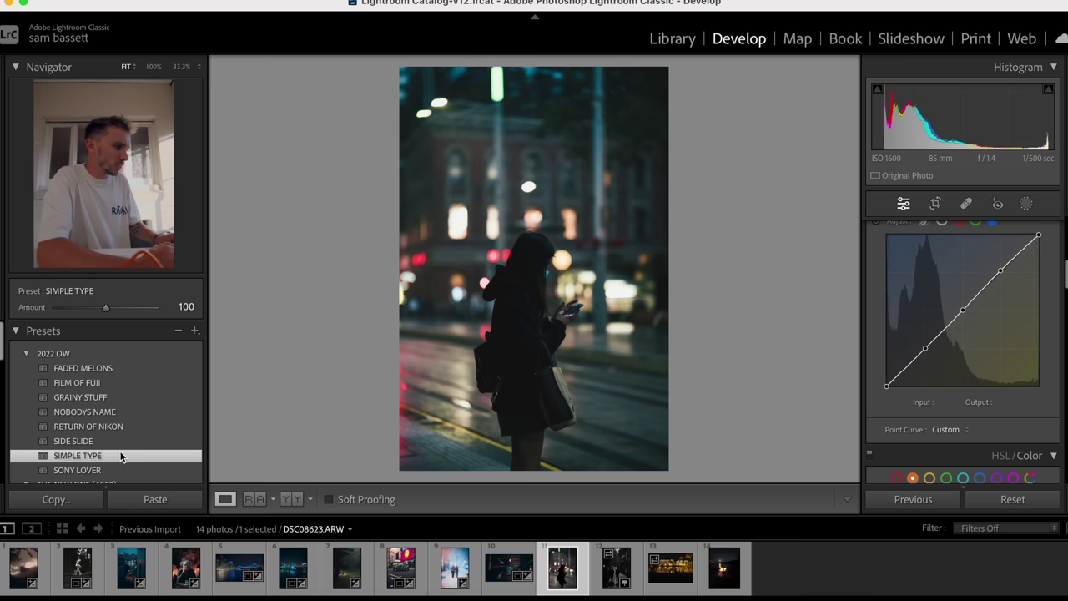
Step: Reset the night street photo's Contrast, Highlights, Shadows, Whites, Blacks, Clarity and Saturation to 0
scroll(891, 325, up, 1)
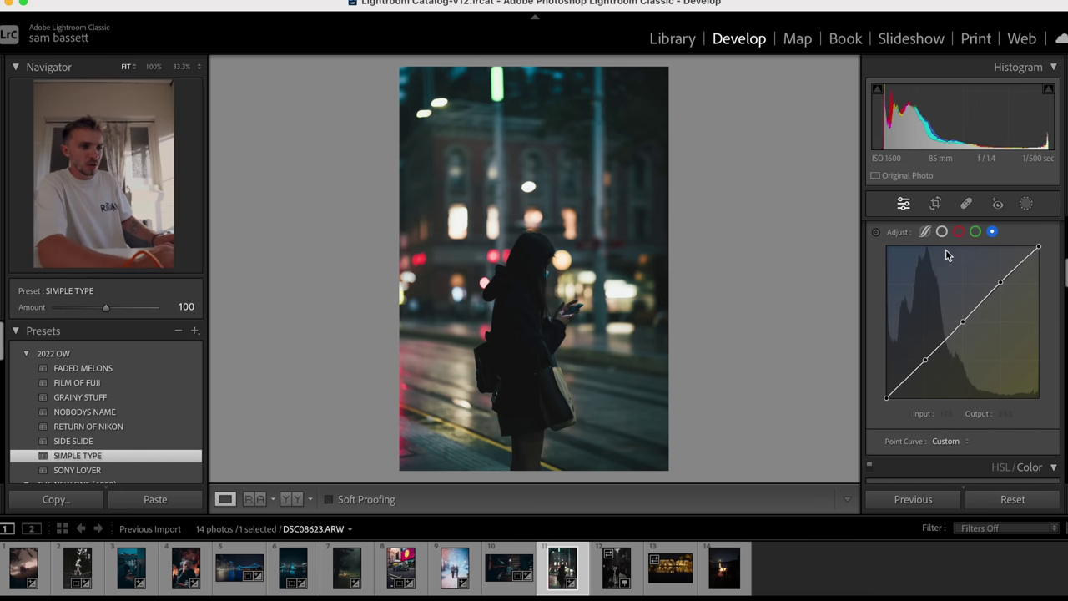
scroll(946, 251, up, 5)
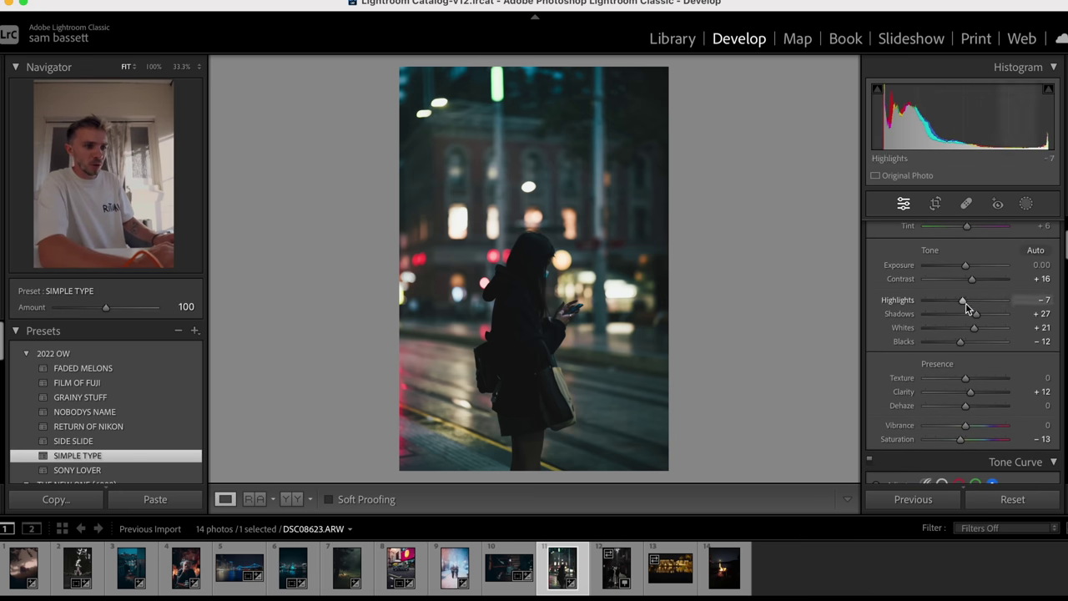
double_click(903, 278)
double_click(905, 314)
double_click(904, 342)
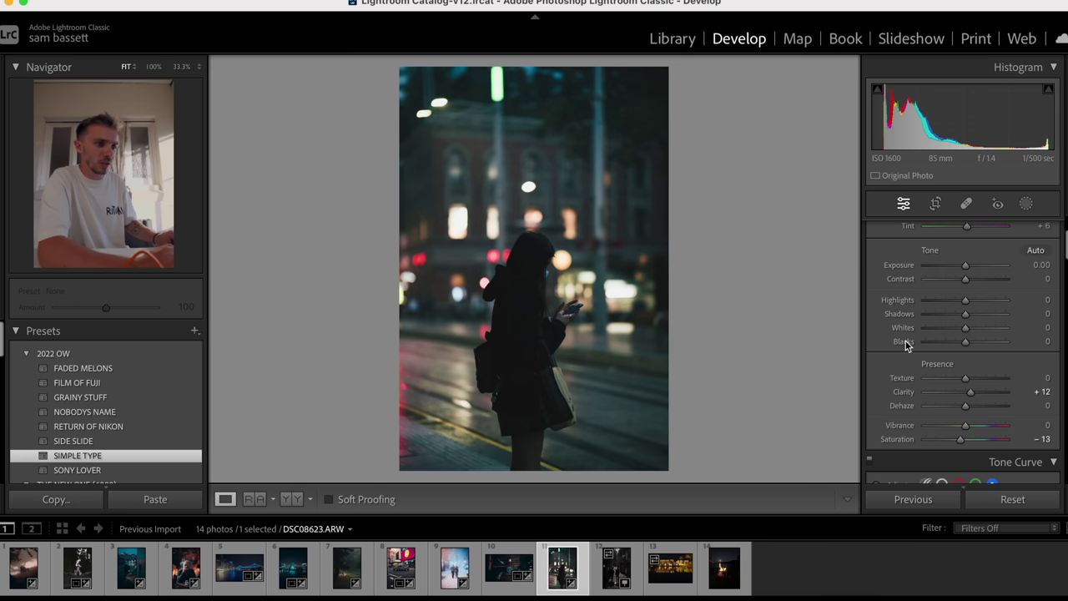
double_click(905, 392)
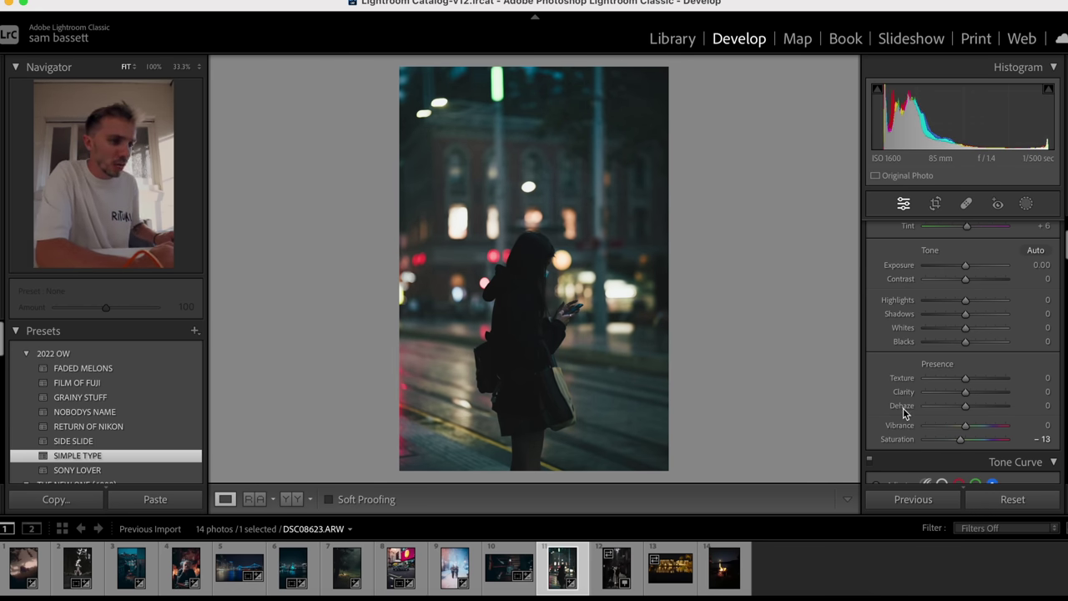
scroll(910, 412, down, 1)
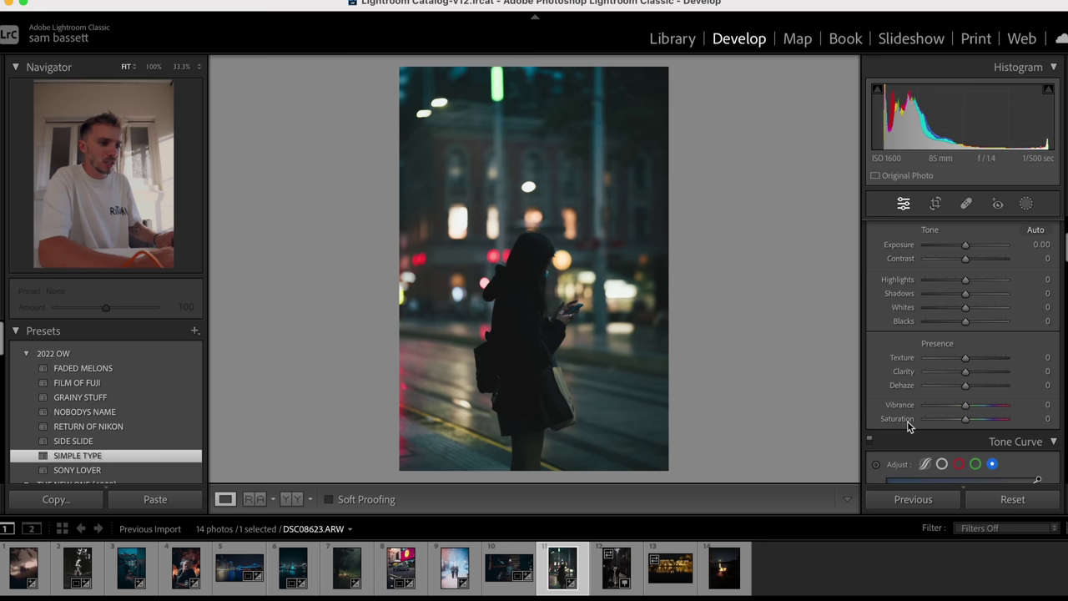
Step: On the main point curve, lower the shadow point slightly and move the upper point to Input 184, Output 195
scroll(910, 426, down, 8)
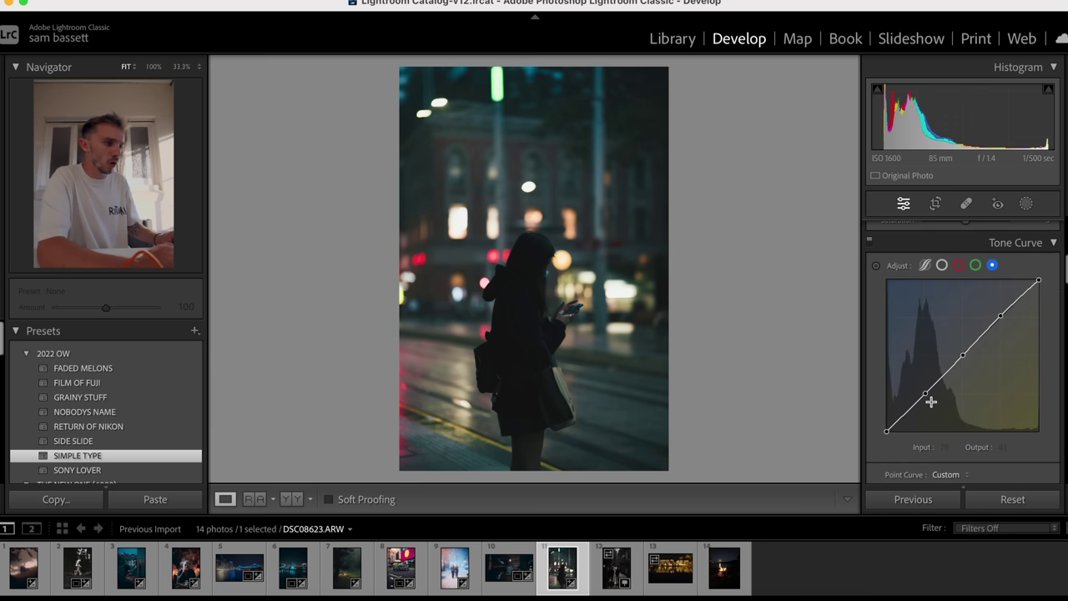
click(943, 266)
drag(924, 398, 927, 400)
drag(1000, 316, 997, 316)
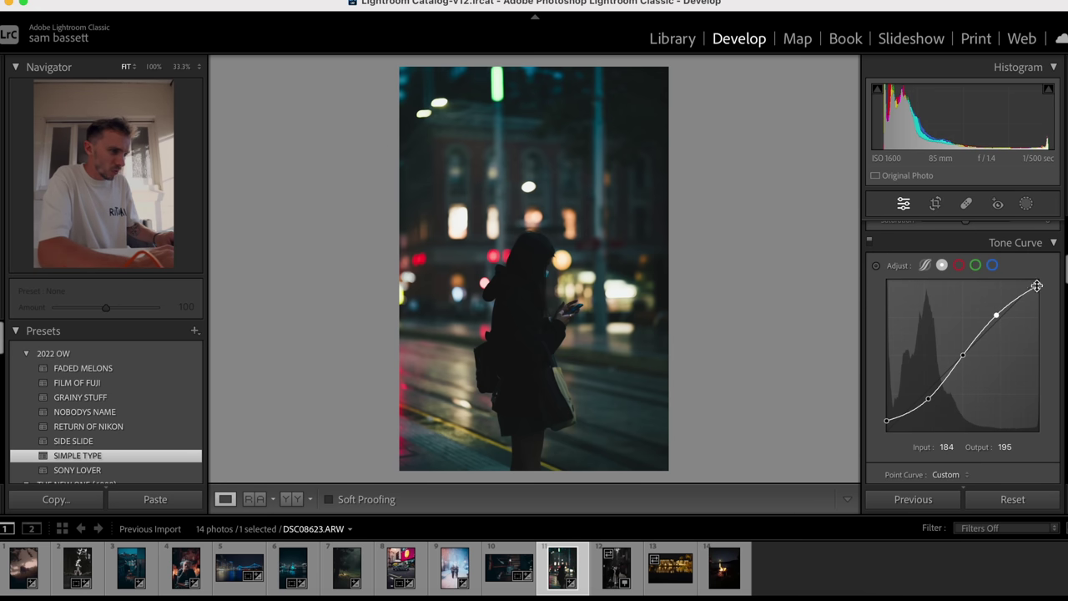
Step: On the red curve, lower the shadows, set the middle point to Input 121, Output 138, raise the upper point and lower the white end point
click(959, 266)
drag(928, 398, 887, 425)
drag(963, 353, 960, 354)
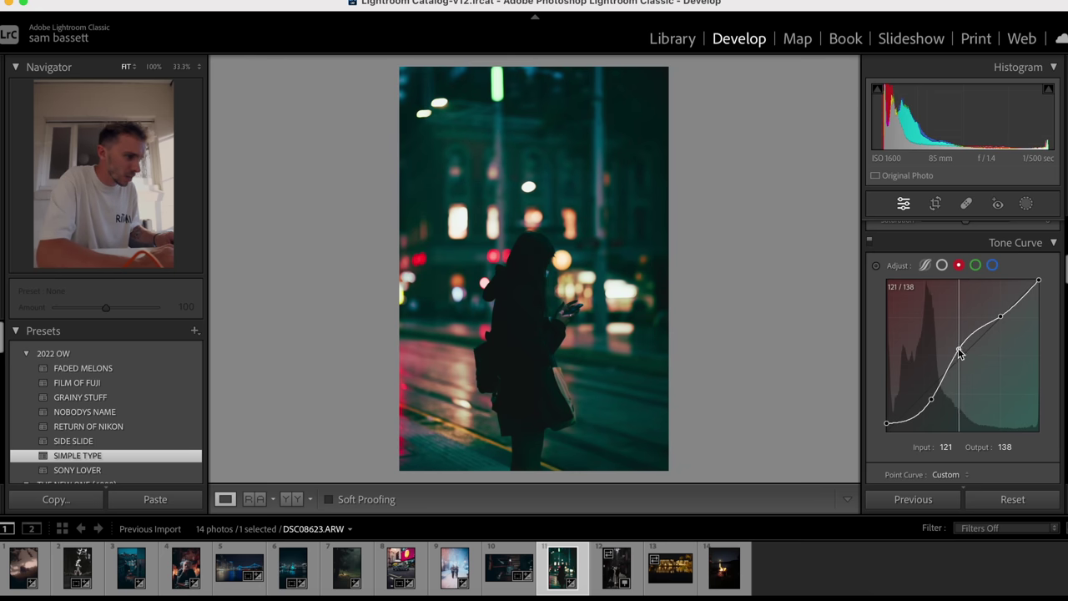
mouse_move(999, 318)
mouse_down()
mouse_move(997, 292)
mouse_move(994, 311)
mouse_up()
drag(1039, 282, 1039, 292)
Step: Mask the woman as the subject and set Exposure -0.42, Dehaze 15, Temp 19, Tint 34, Shadows 25 and Texture 22
scroll(1035, 292, up, 10)
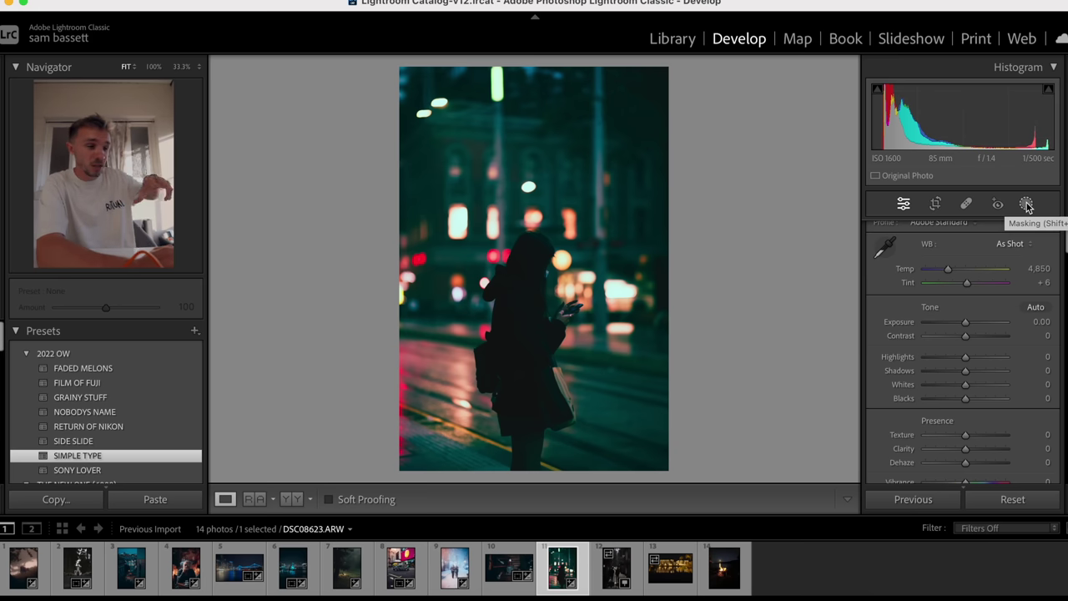
click(1027, 204)
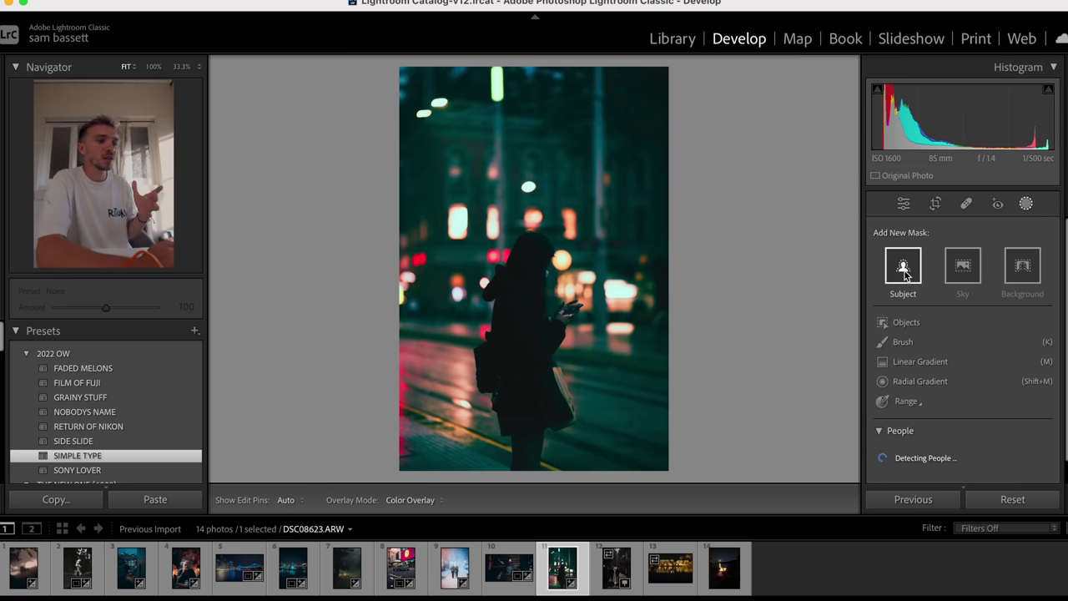
click(904, 267)
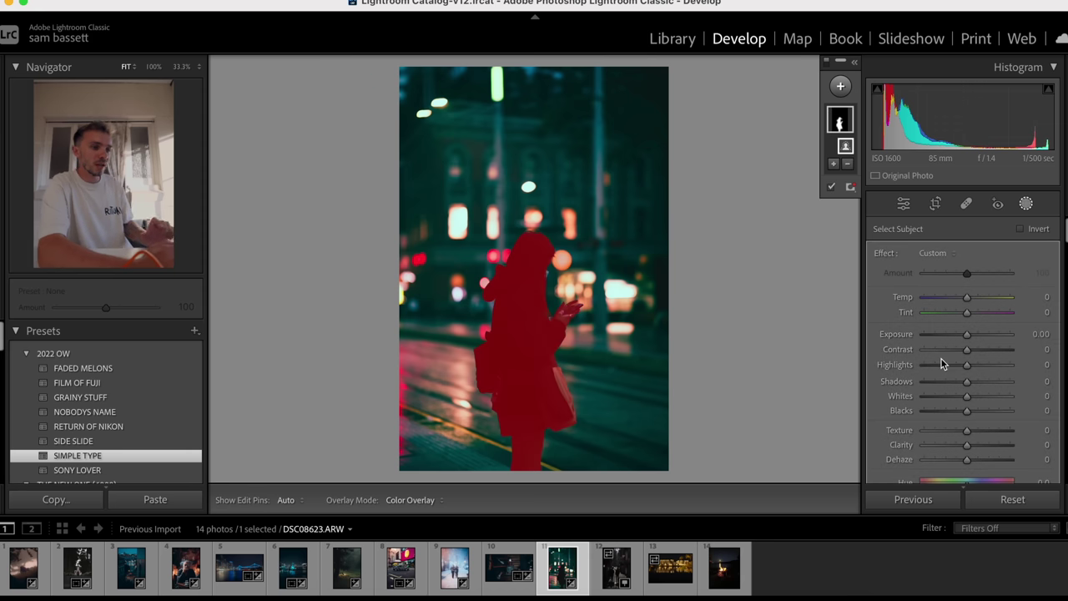
drag(961, 339, 962, 339)
drag(969, 459, 975, 458)
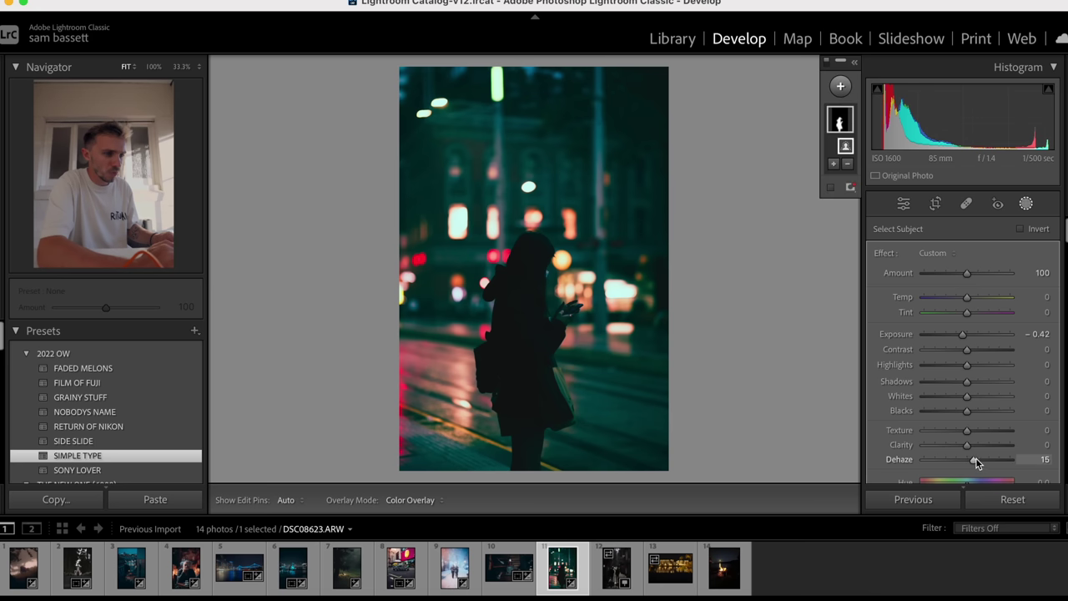
mouse_move(967, 301)
mouse_down()
mouse_move(974, 297)
mouse_move(967, 312)
mouse_move(983, 308)
mouse_up()
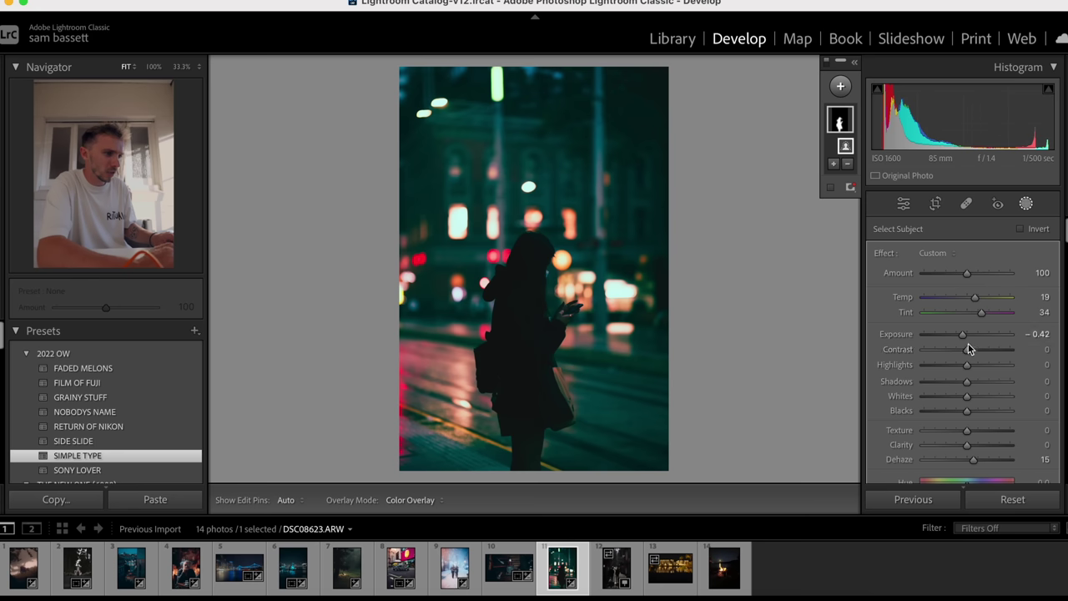
drag(983, 384, 978, 384)
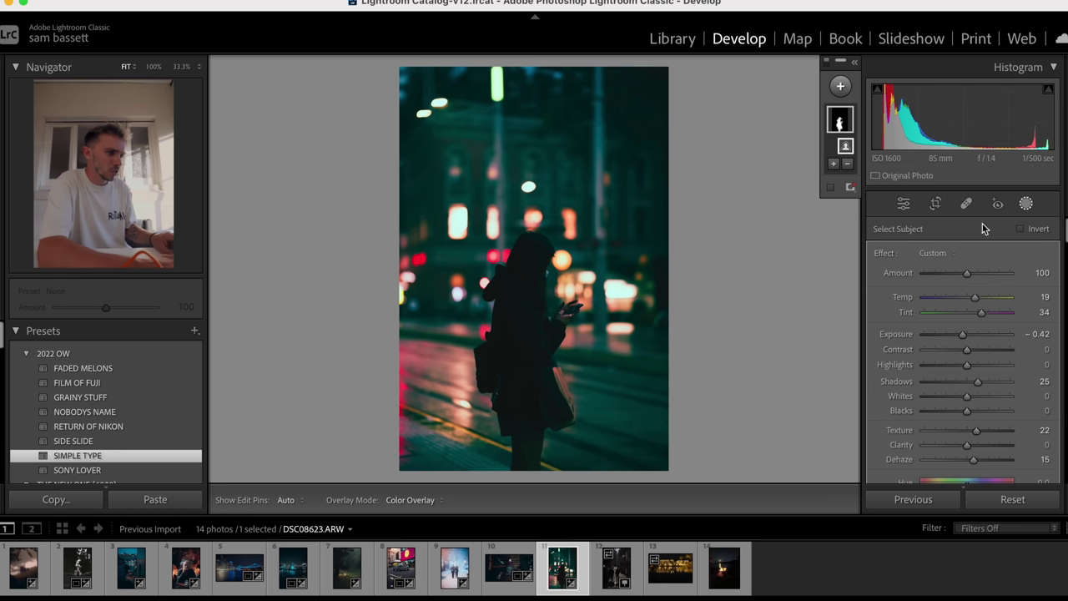
Step: Leave masking, compare the street photo with its original, and open the dark alley photo of two people walking
click(1026, 206)
key(backslash)
key(backslash)
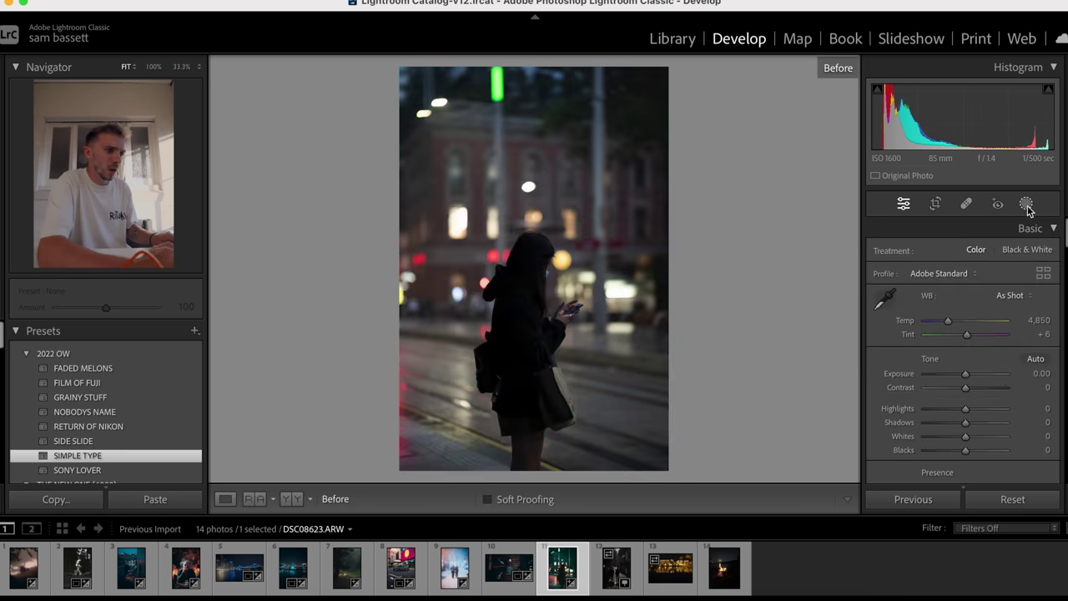
key(y)
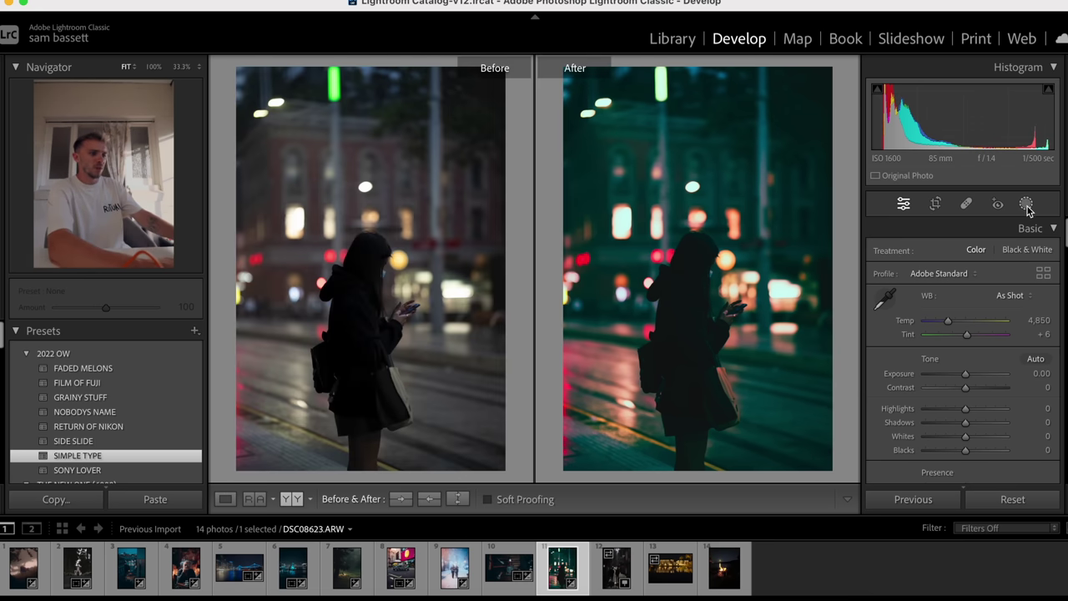
key(y)
key(y)
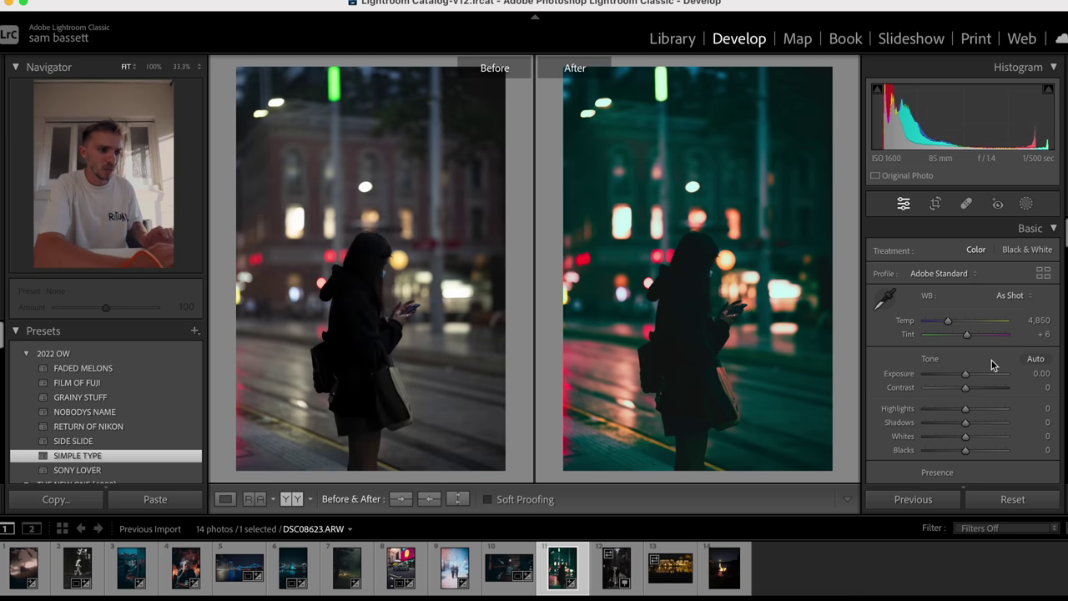
key(y)
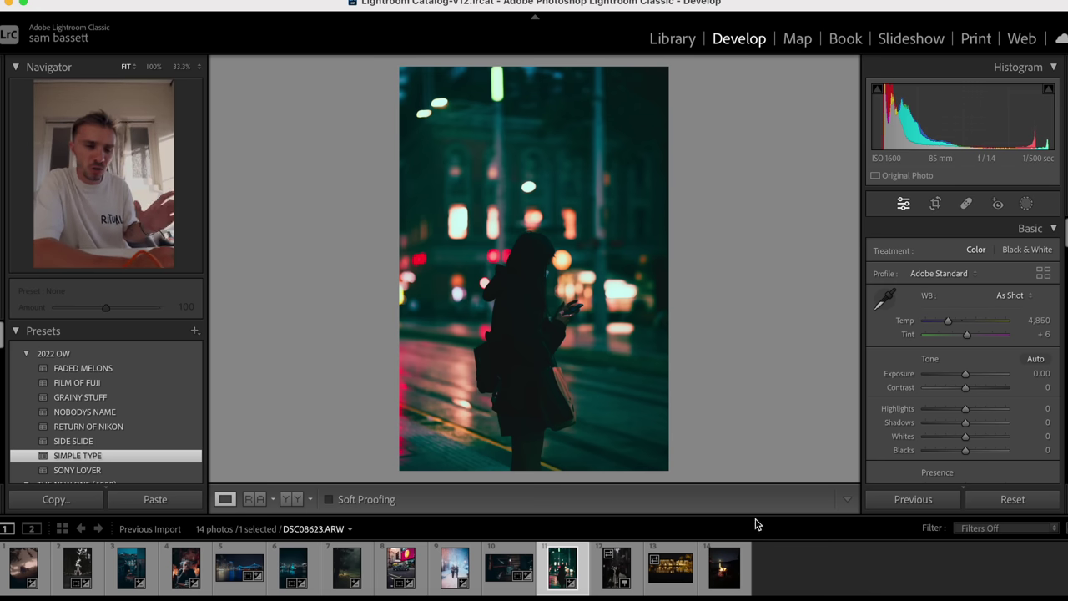
click(619, 576)
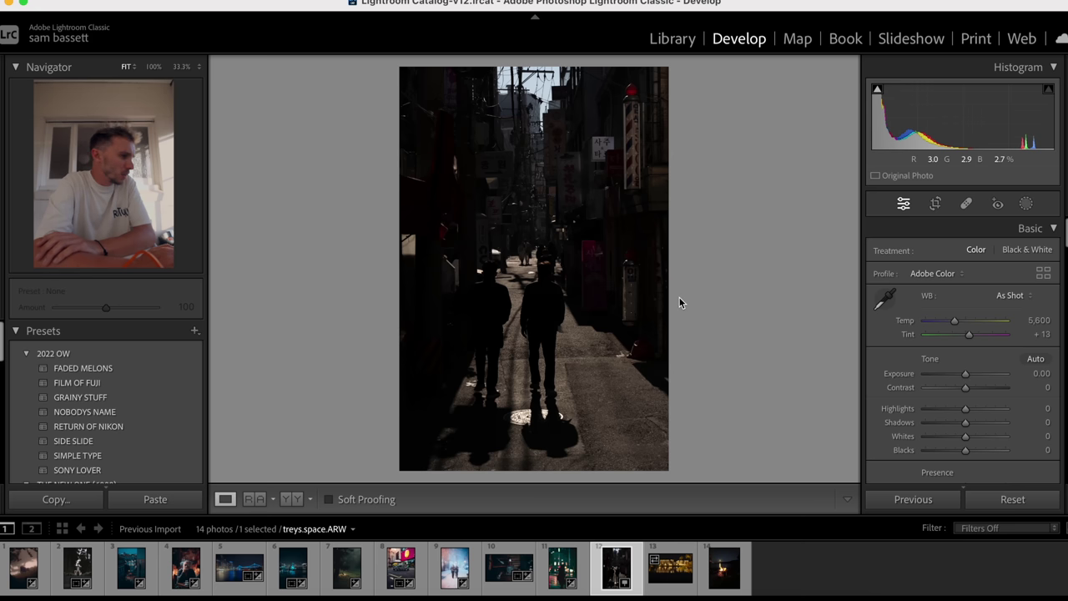
Step: Try automatic tone on the alley photo with Exposure +2.00, Highlights -93, Shadows +100, Whites -100 and Blacks +100, and reset the photo
click(1036, 359)
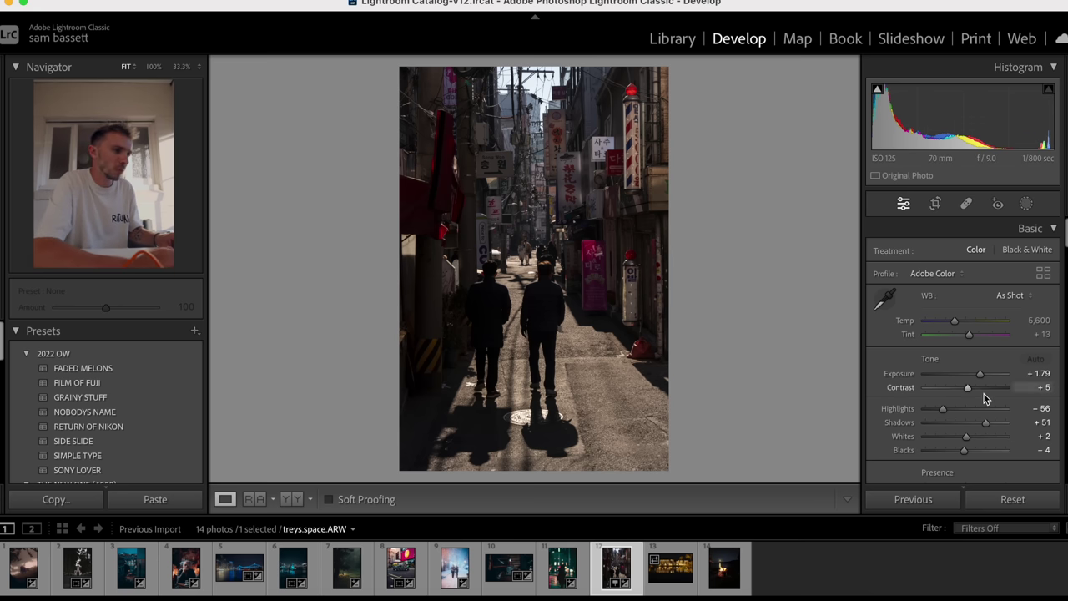
click(1007, 425)
click(1010, 451)
drag(971, 379, 974, 377)
click(929, 409)
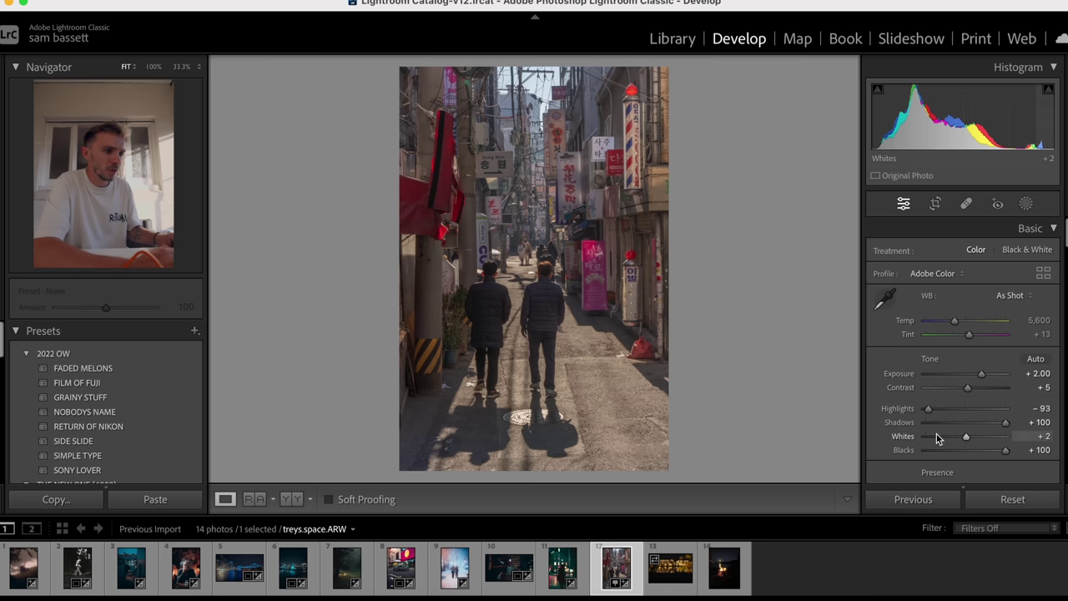
click(937, 436)
drag(934, 437, 918, 442)
key(backslash)
key(backslash)
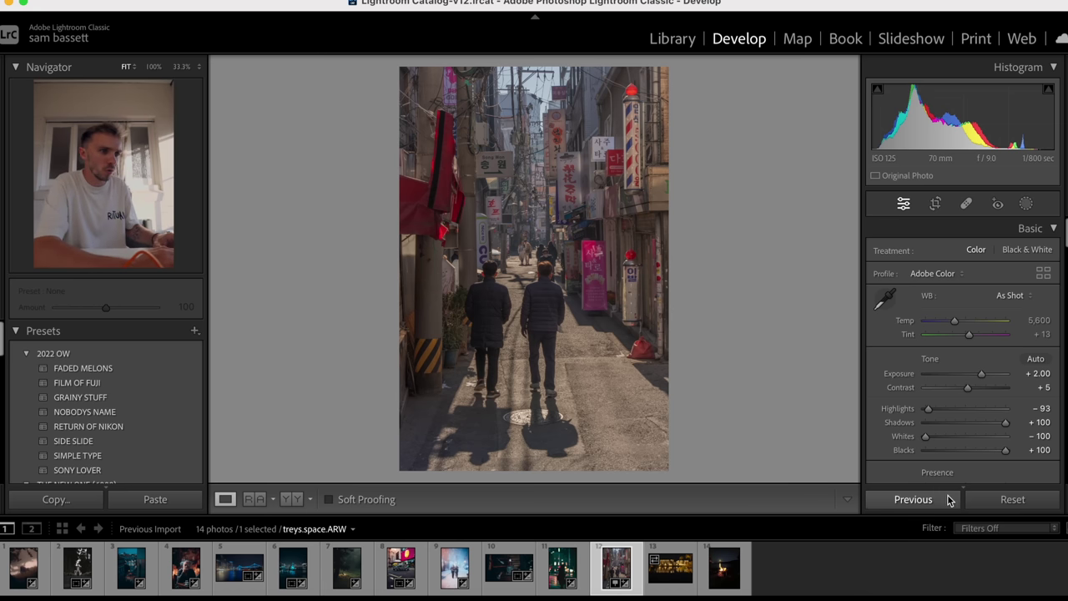
click(999, 500)
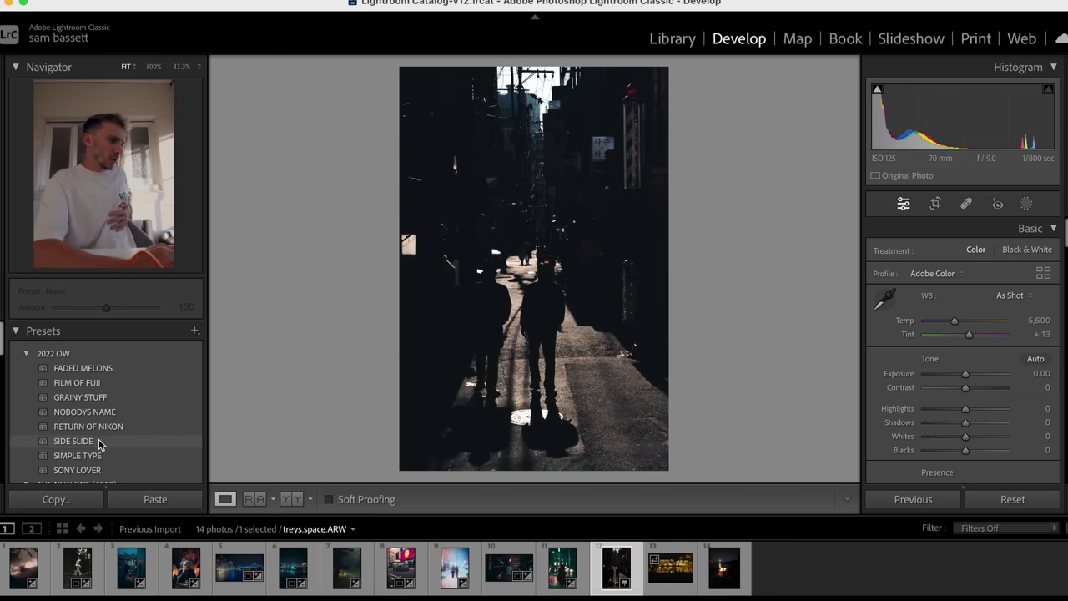
Step: Apply the SIDE SLIDE preset to the alley photo, lift its Shadows and Blacks, and fine-tune Contrast and Highlights
scroll(96, 442, down, 2)
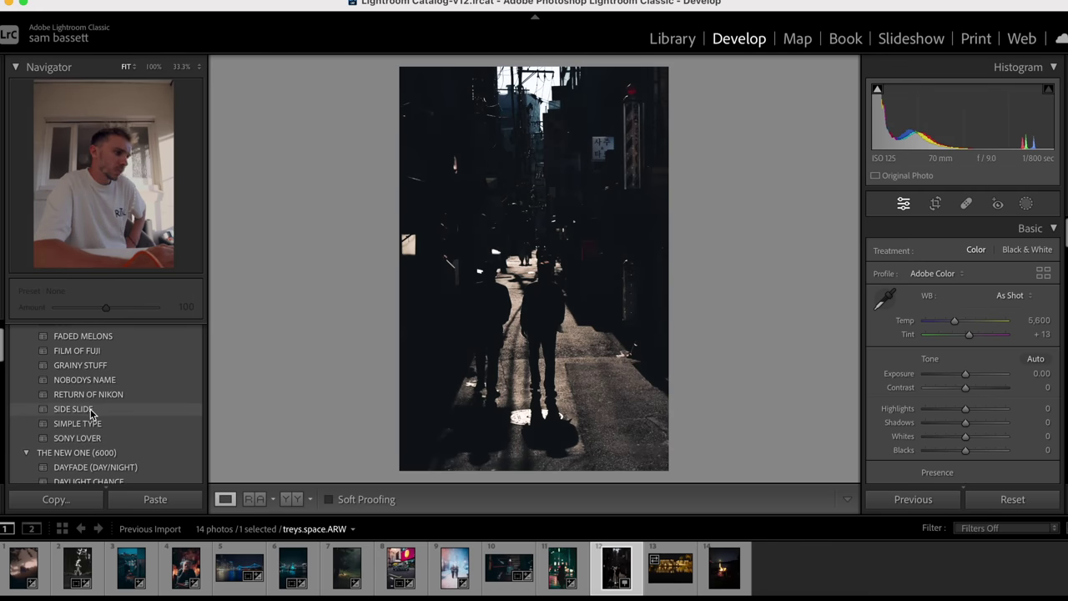
click(90, 409)
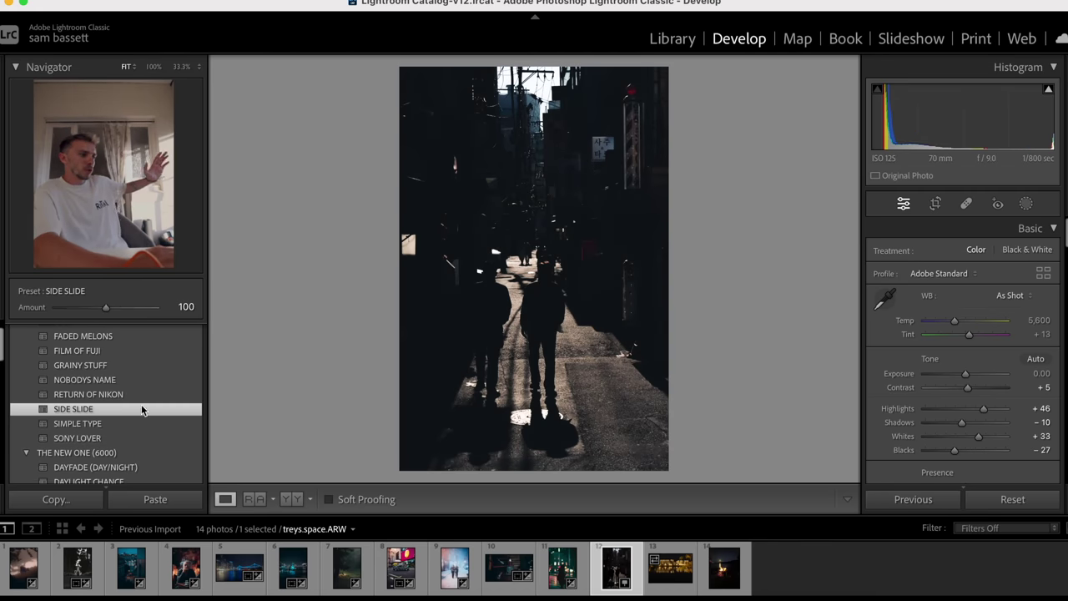
drag(995, 420, 985, 453)
drag(990, 385, 977, 409)
Step: Create a brush mask and paint with a size 53 brush at Feather 100 from above the alley photo's upper edge
click(1025, 203)
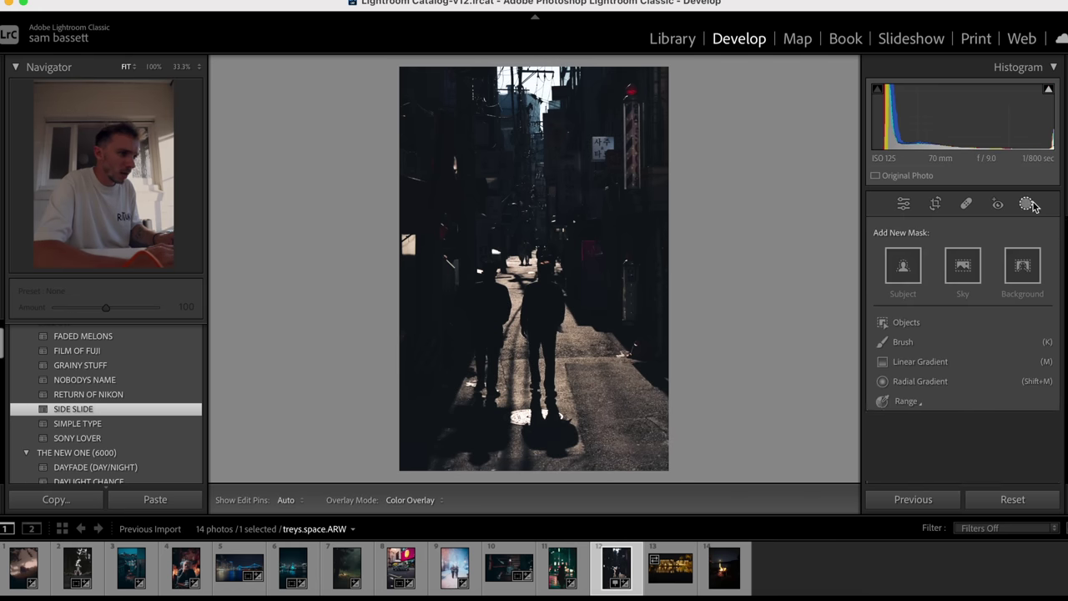
click(922, 342)
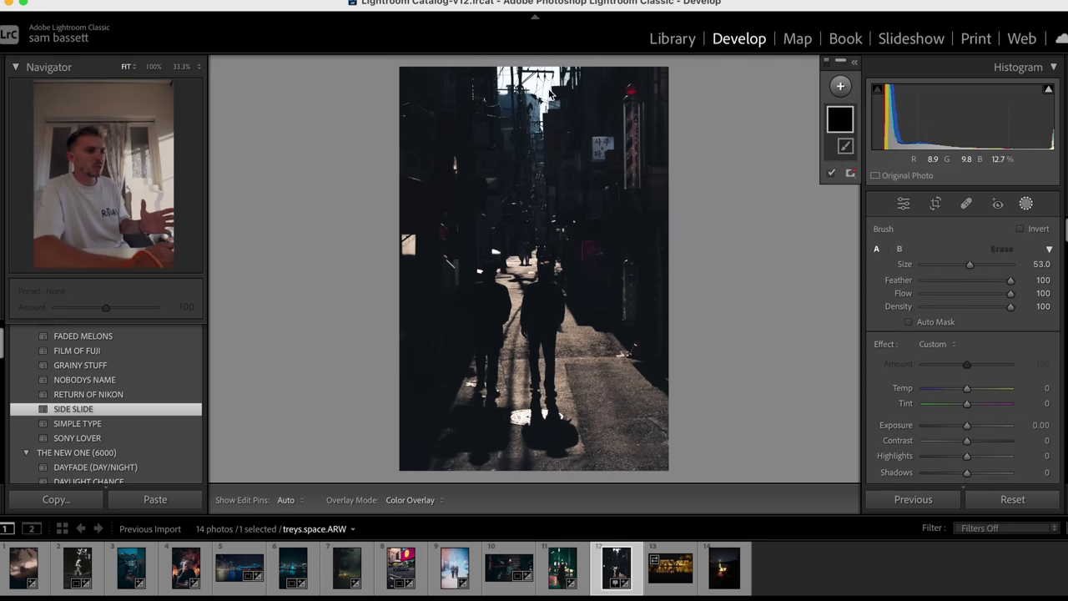
scroll(587, 172, up, 2)
key(super+minus)
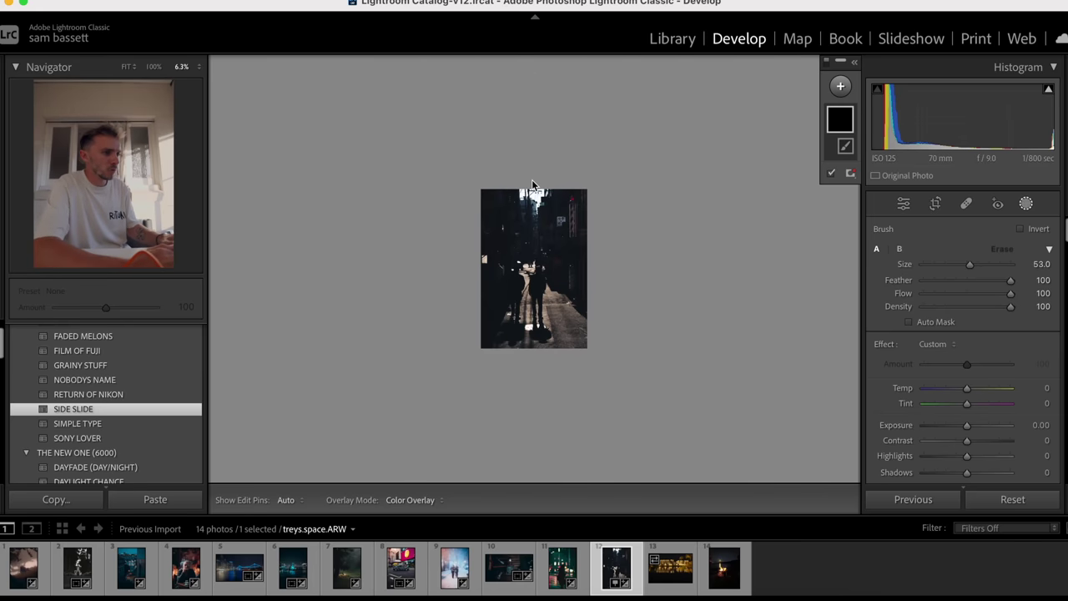
drag(563, 155, 543, 143)
key(h)
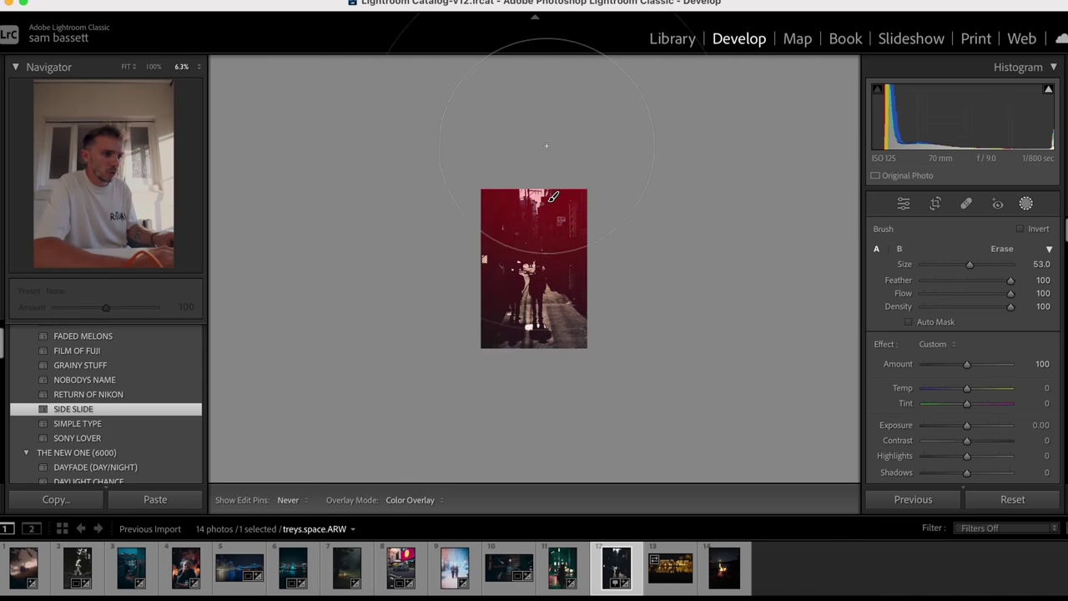
key(h)
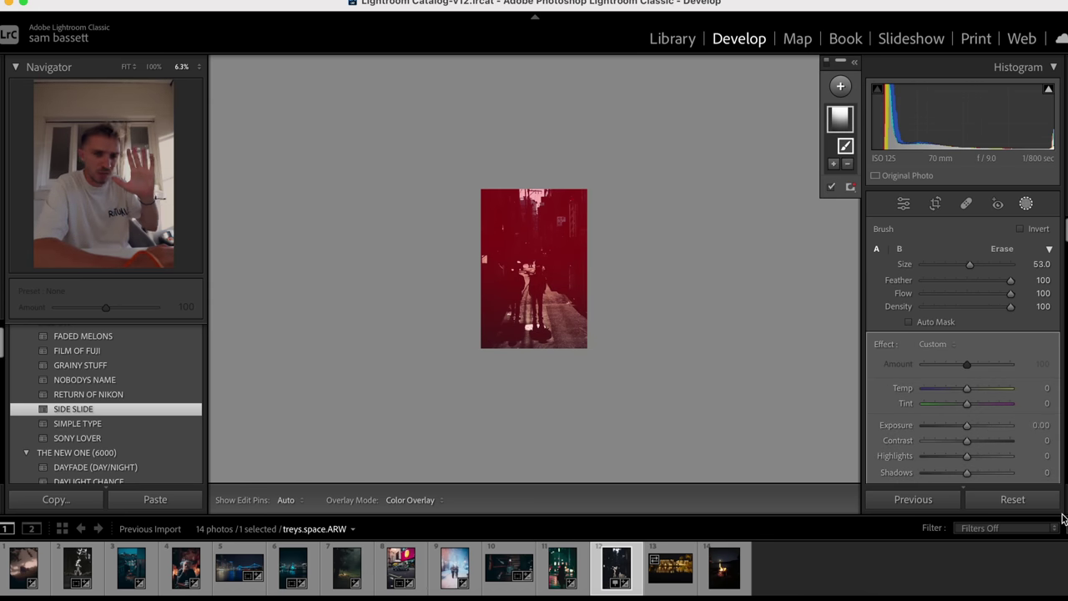
Step: Set the brush mask's Exposure to 2.50, Temp to 100 and Tint to 66
drag(999, 423, 995, 425)
drag(1014, 389, 1018, 394)
click(995, 403)
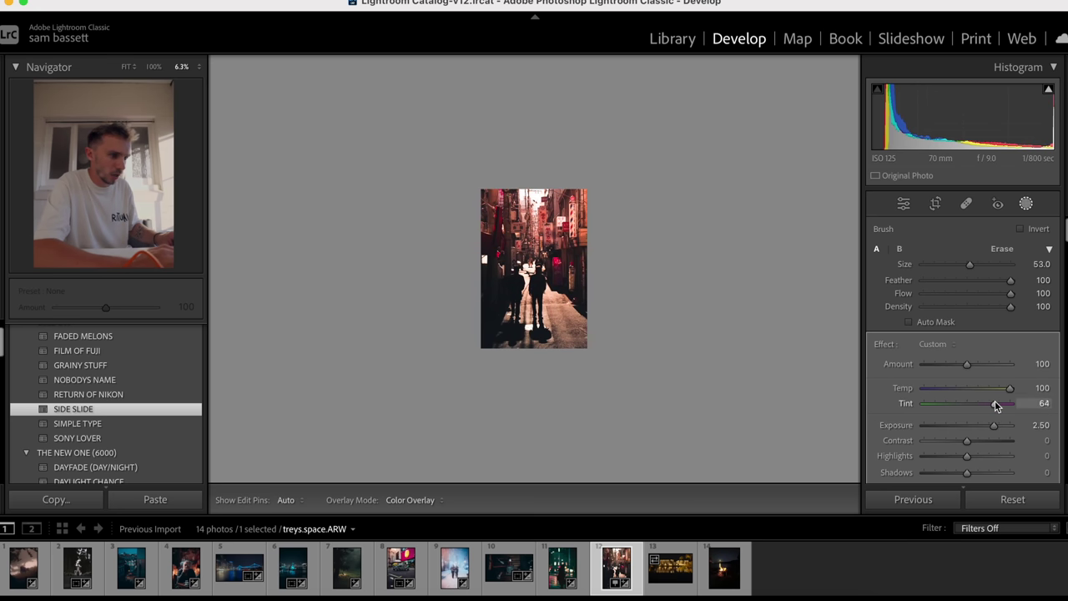
Step: Fit the photo to the view and set the brush mask's Contrast to 1, Highlights to -17 and Saturation to 15
scroll(985, 464, down, 2)
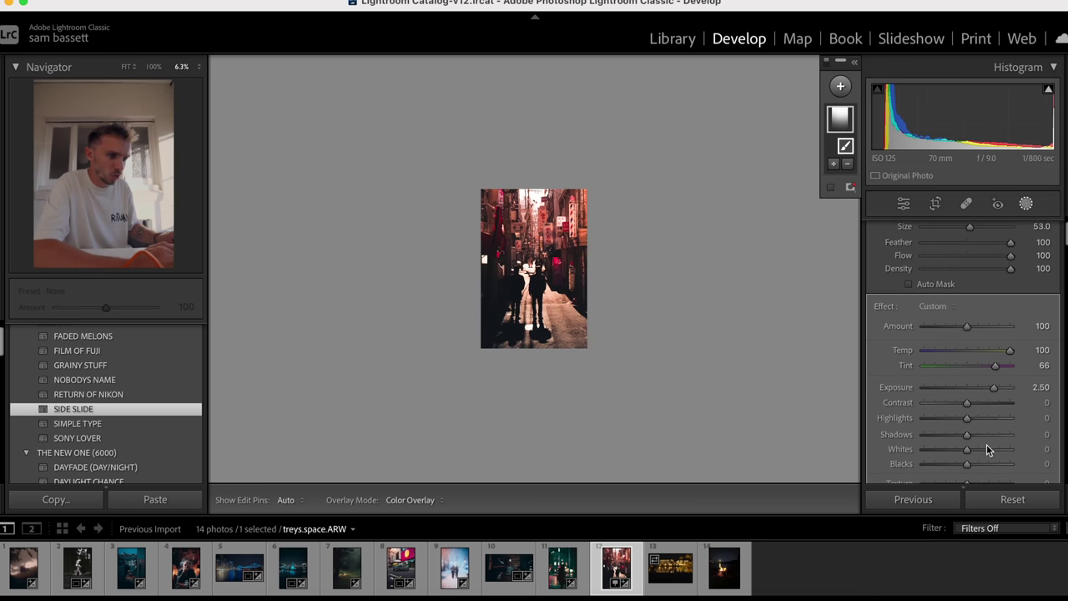
click(126, 67)
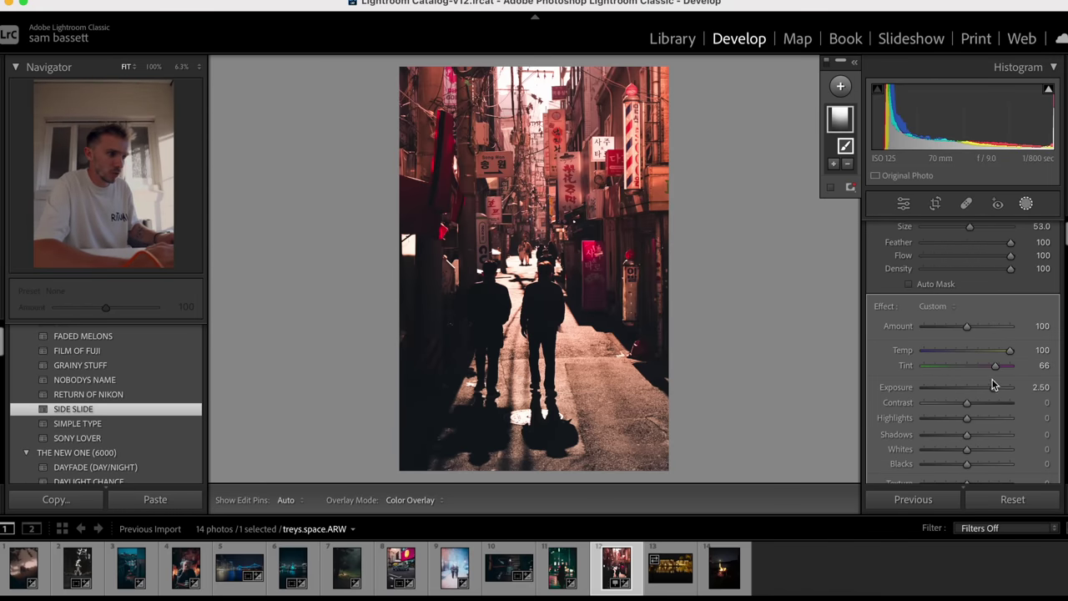
drag(976, 407, 960, 384)
scroll(958, 409, down, 2)
scroll(963, 381, down, 4)
drag(967, 460, 974, 465)
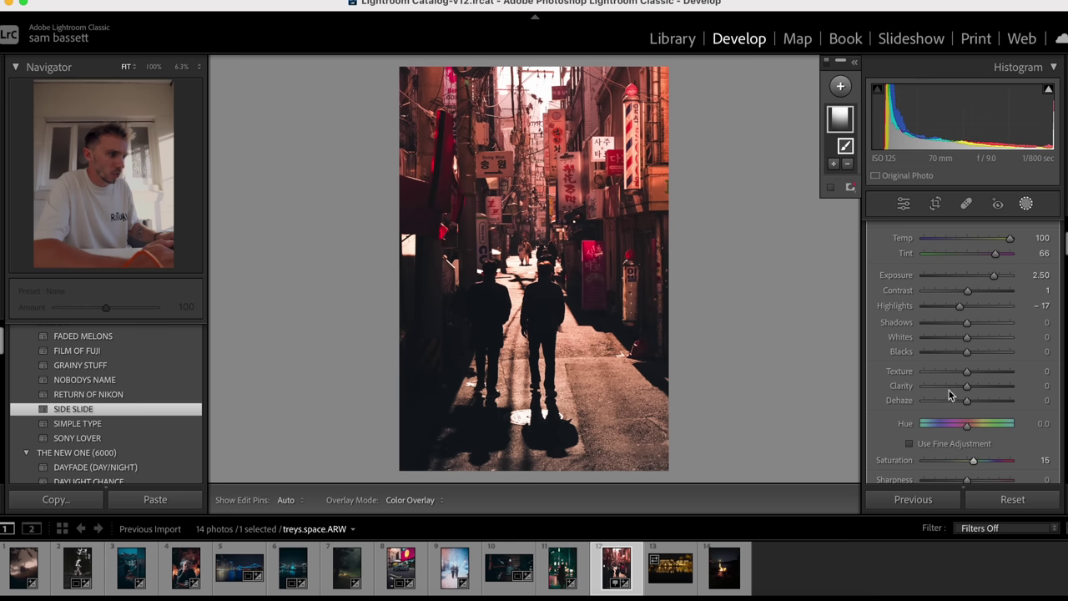
Step: Subtract brush strokes from the alley photo's brush mask along the buildings on both sides of the street
click(848, 165)
click(873, 305)
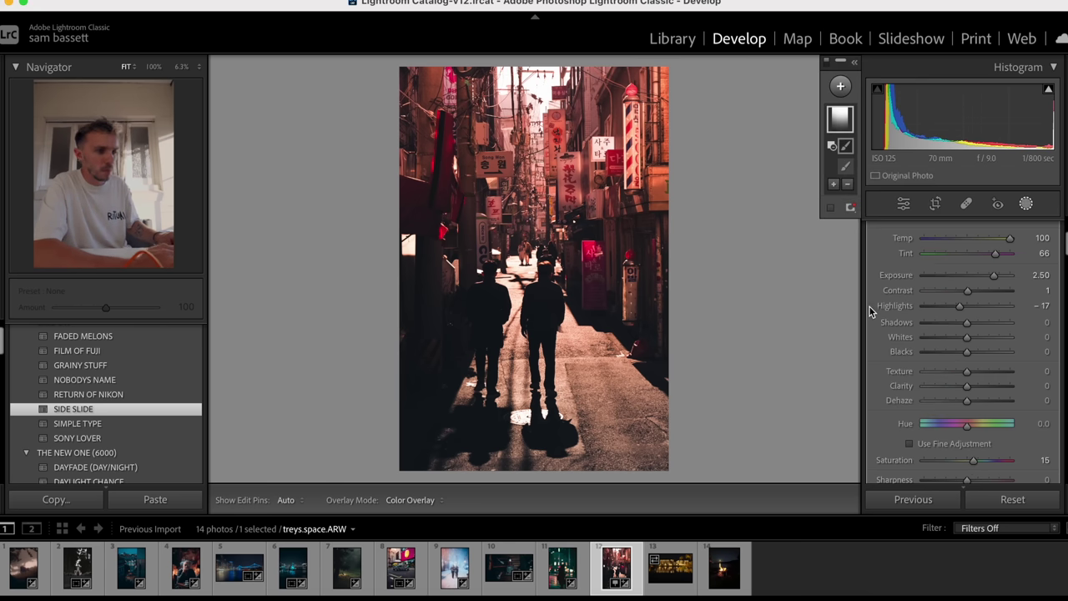
mouse_move(678, 184)
mouse_down()
mouse_move(644, 233)
mouse_move(670, 230)
mouse_move(628, 247)
mouse_move(637, 126)
mouse_move(629, 202)
mouse_move(645, 209)
mouse_move(700, 115)
mouse_move(643, 200)
mouse_up()
mouse_move(438, 242)
mouse_down()
mouse_move(447, 167)
mouse_move(430, 125)
mouse_move(413, 167)
mouse_up()
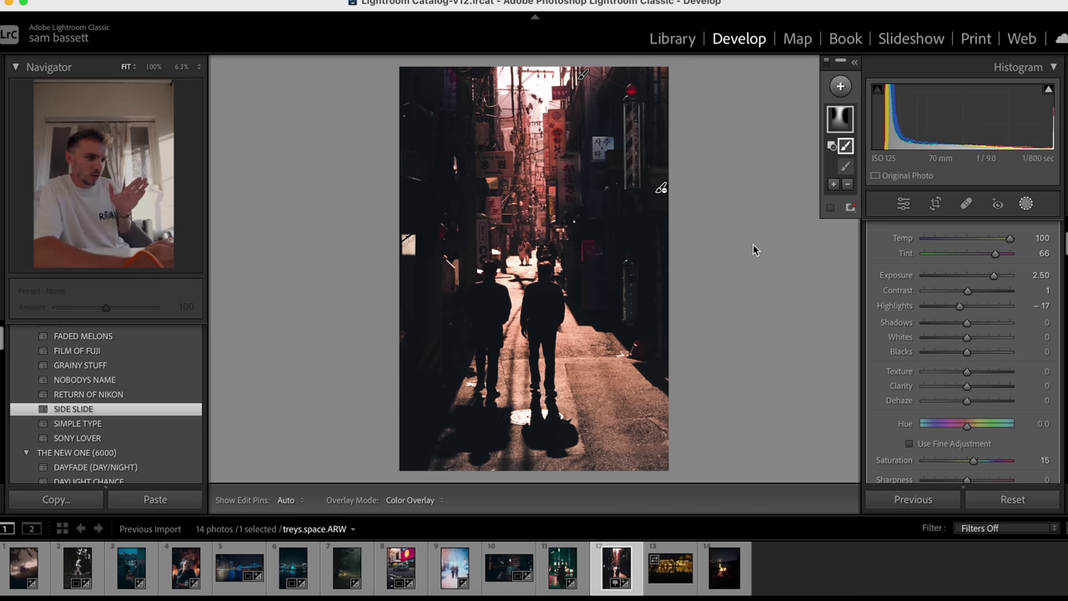
key(h)
key(h)
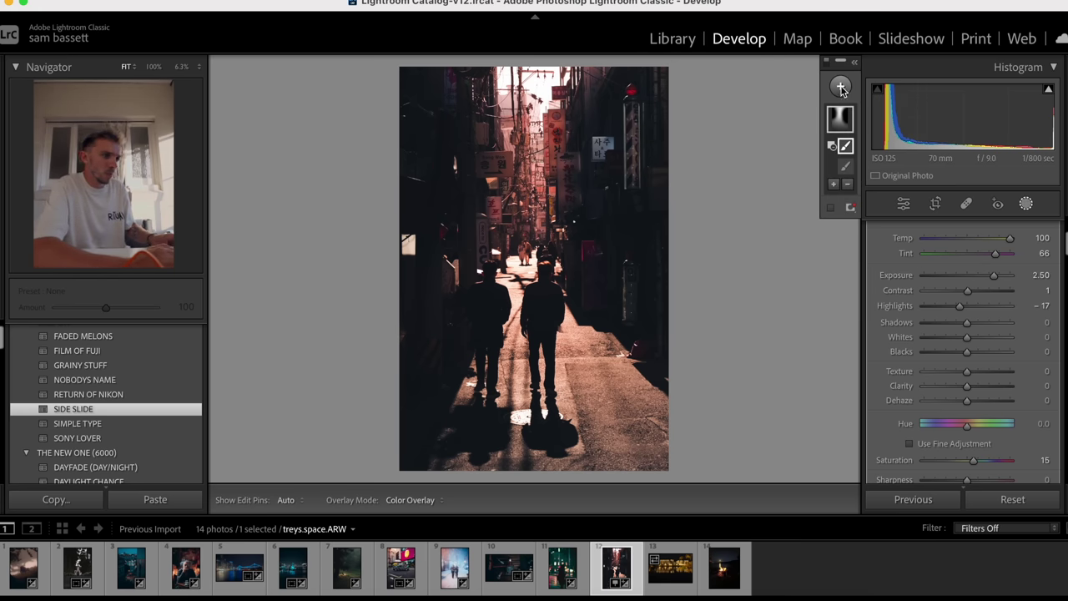
Step: Add a linear gradient mask rising from the alley photo's lower edge and slightly reduce its Clarity
click(840, 87)
click(851, 242)
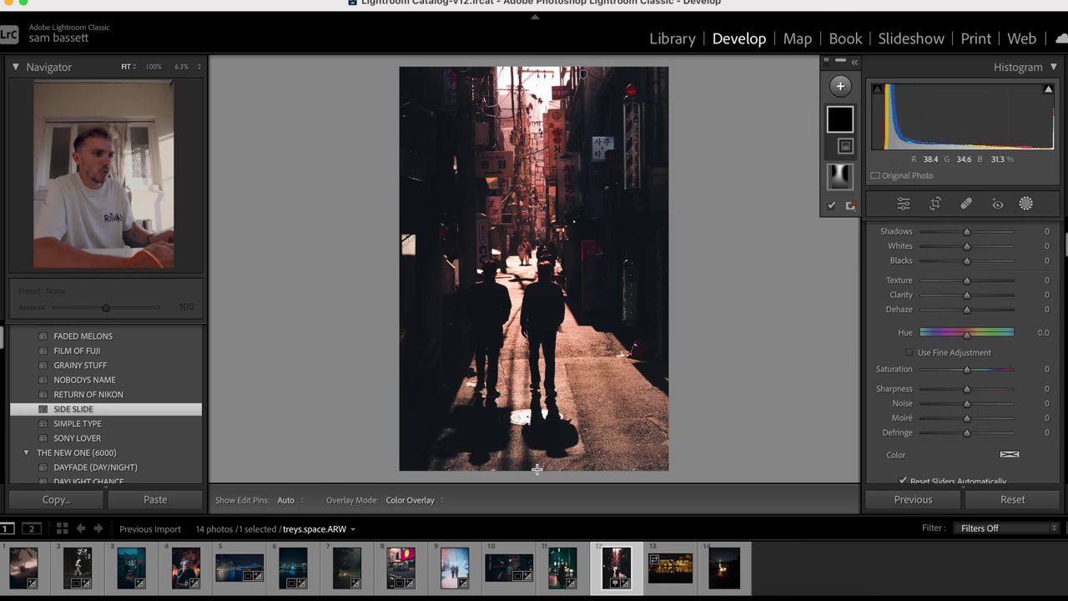
drag(537, 470, 537, 167)
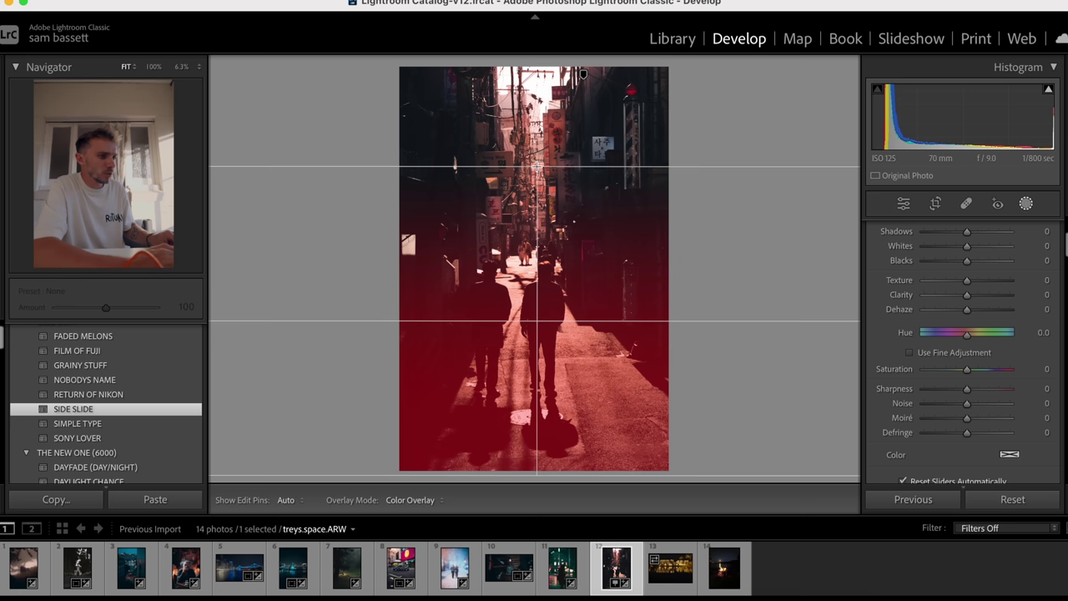
drag(967, 298, 963, 302)
click(1027, 206)
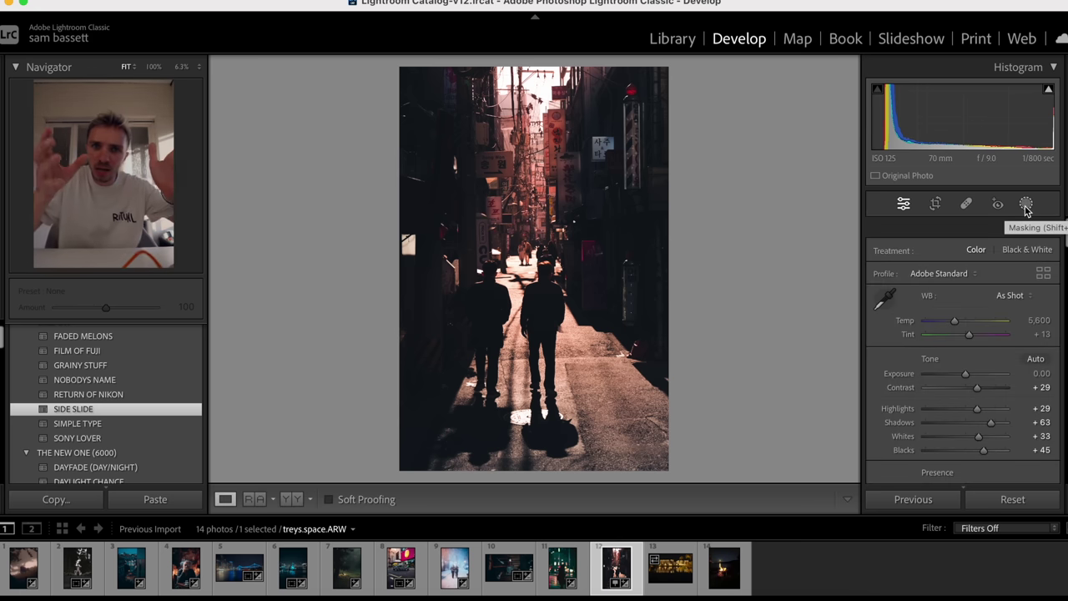
Step: Compare the alley photo's before and after versions, side by side and in the single view
key(y)
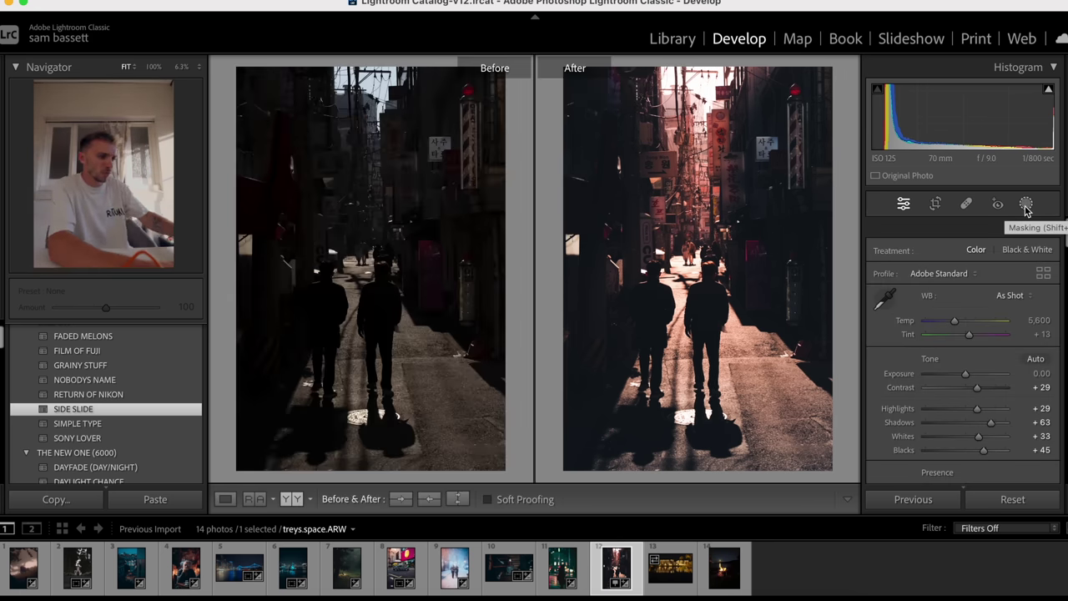
key(backslash)
key(backslash)
key(backslash)
key(backslash)
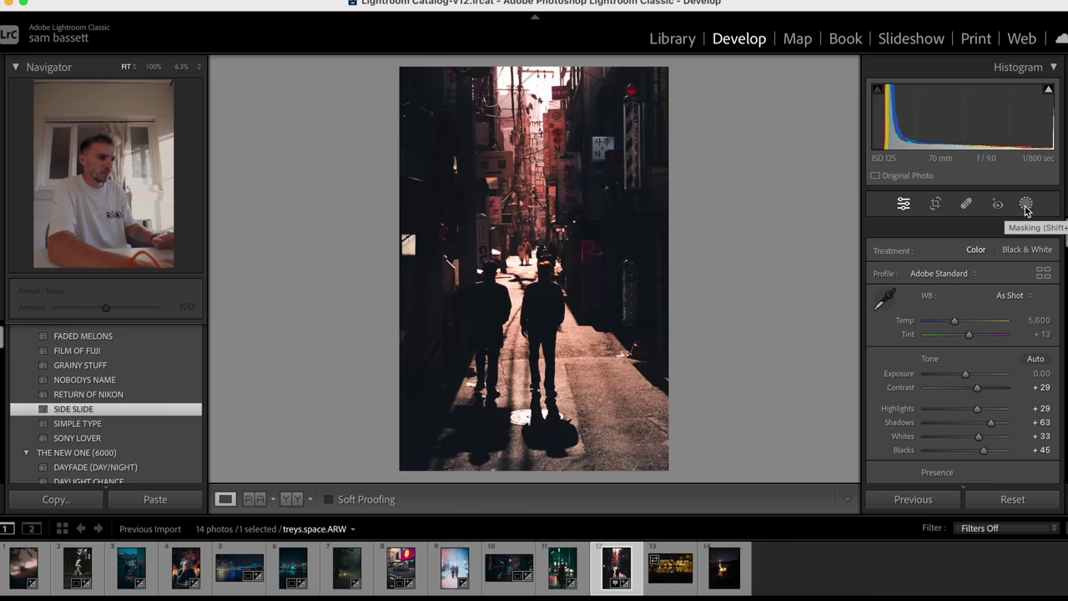
Step: Crop the night riverside building photo to a 16 x 9 aspect ratio and straighten it
click(672, 570)
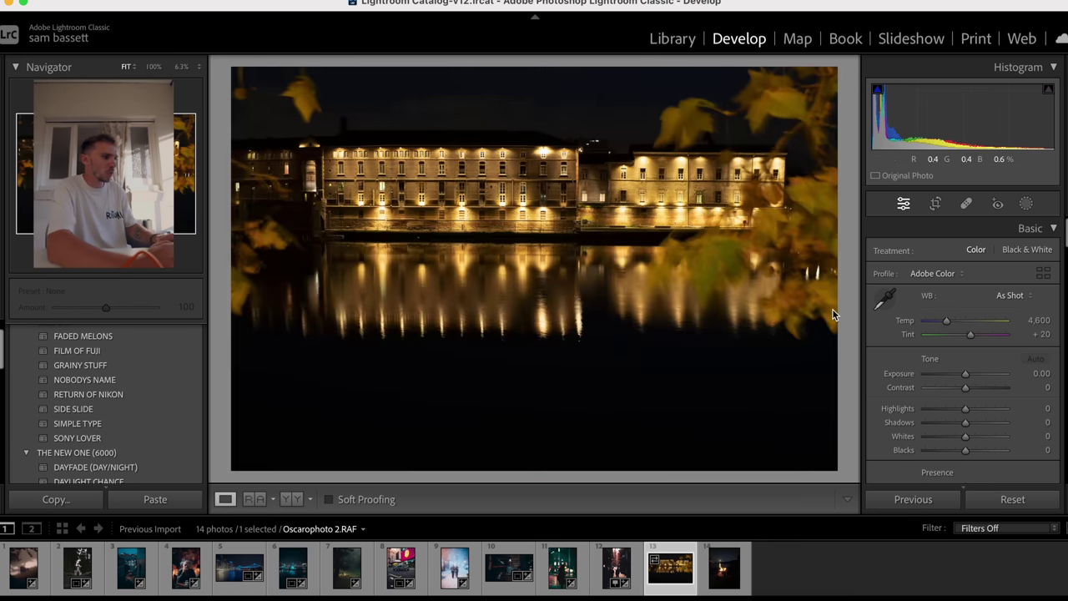
click(936, 204)
click(1010, 254)
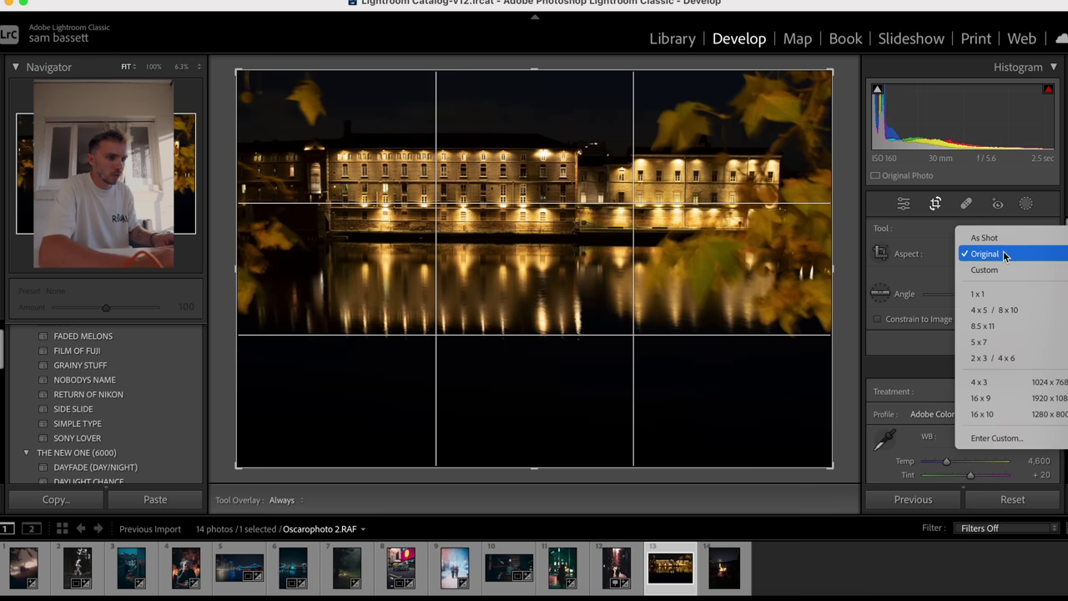
click(1013, 398)
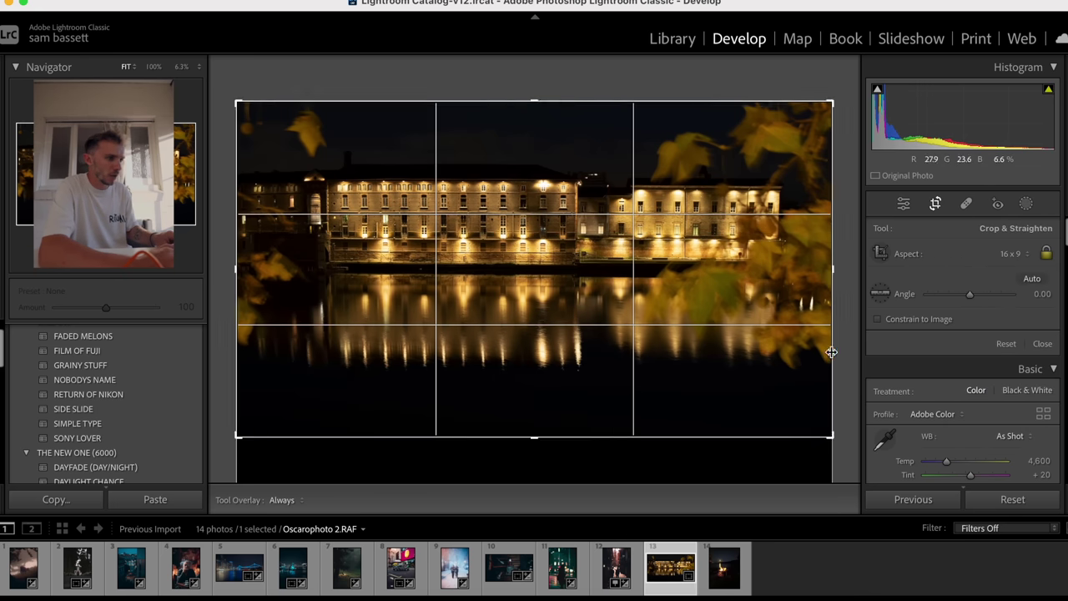
click(1032, 279)
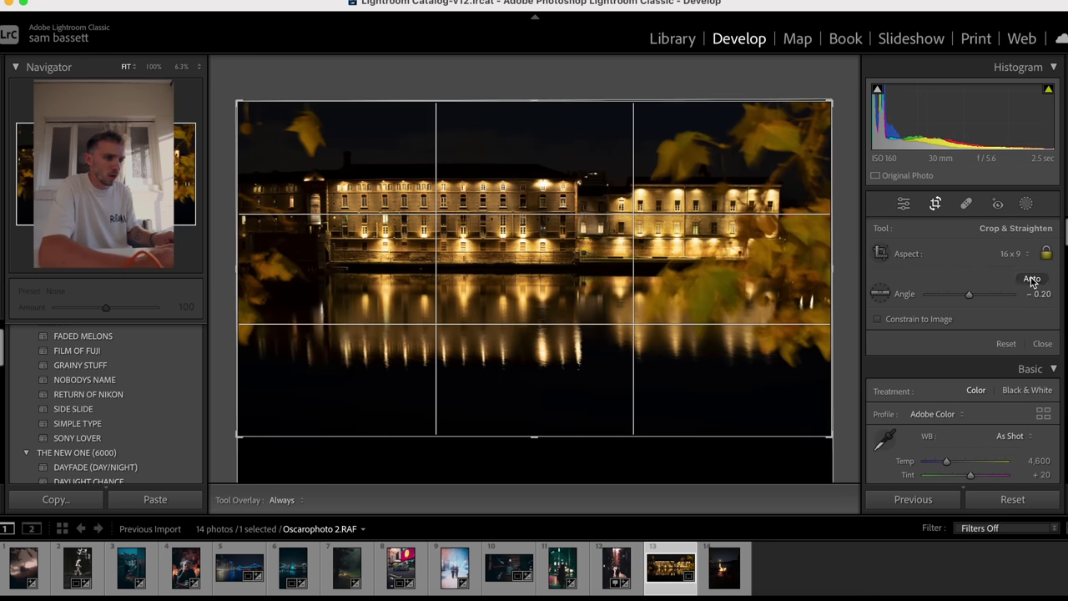
drag(853, 314, 850, 305)
click(938, 204)
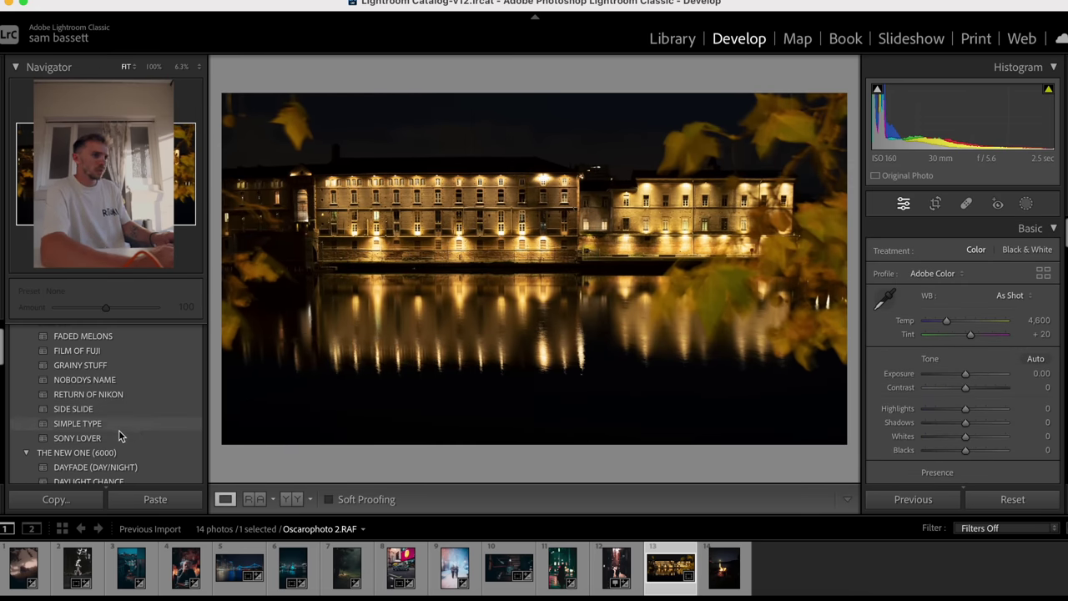
Step: Apply the SONY LOVER preset to the riverside photo, set Temp 2,743, Shadows +100, Blacks +55 and Exposure +0.35, and compare it with the original
click(125, 437)
click(934, 321)
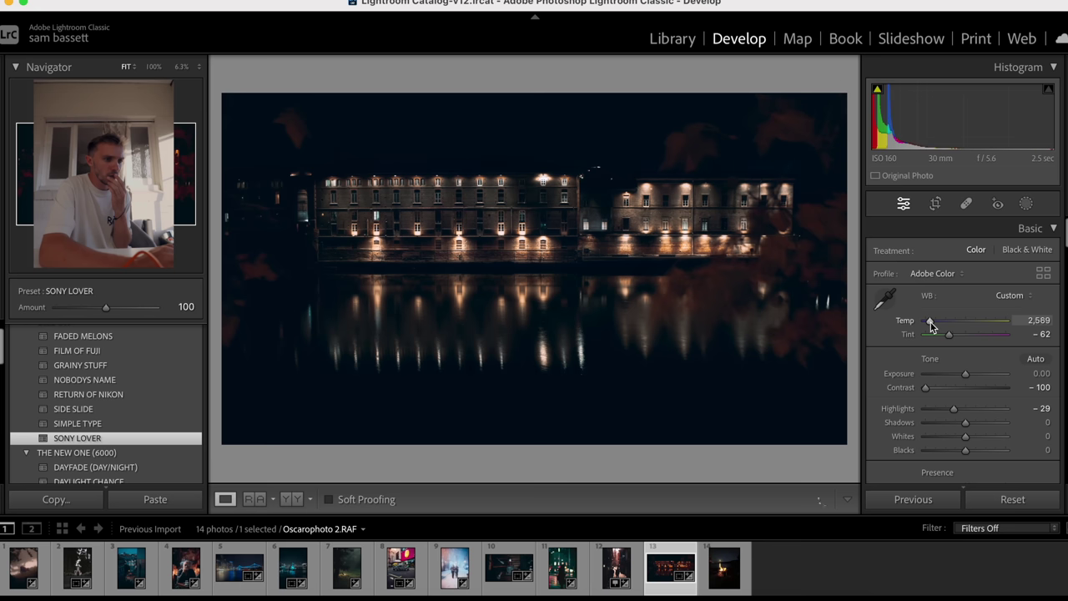
drag(966, 422, 987, 452)
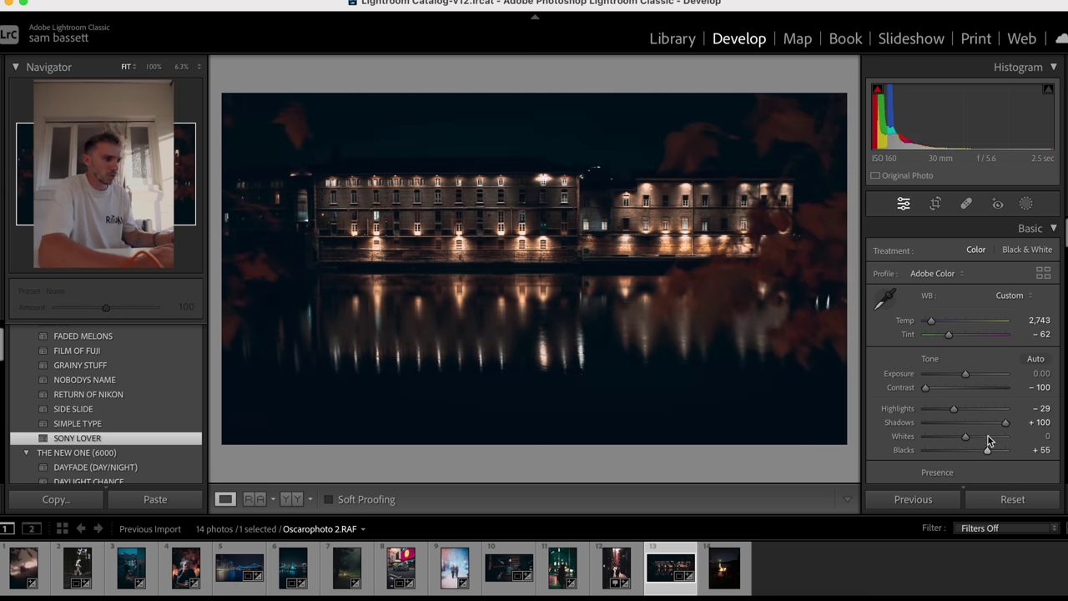
drag(968, 378, 970, 378)
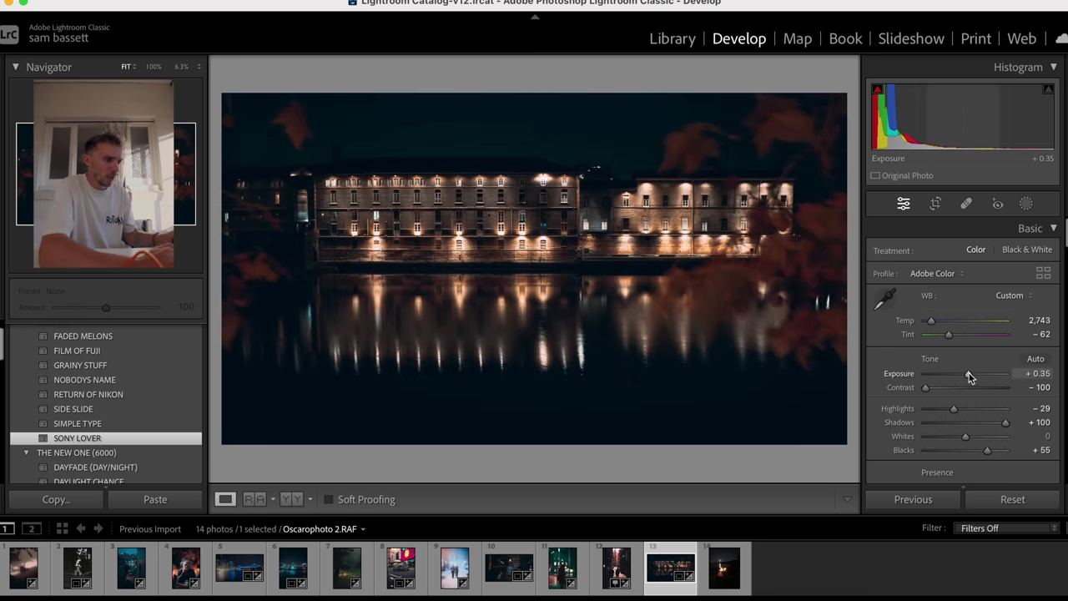
key(backslash)
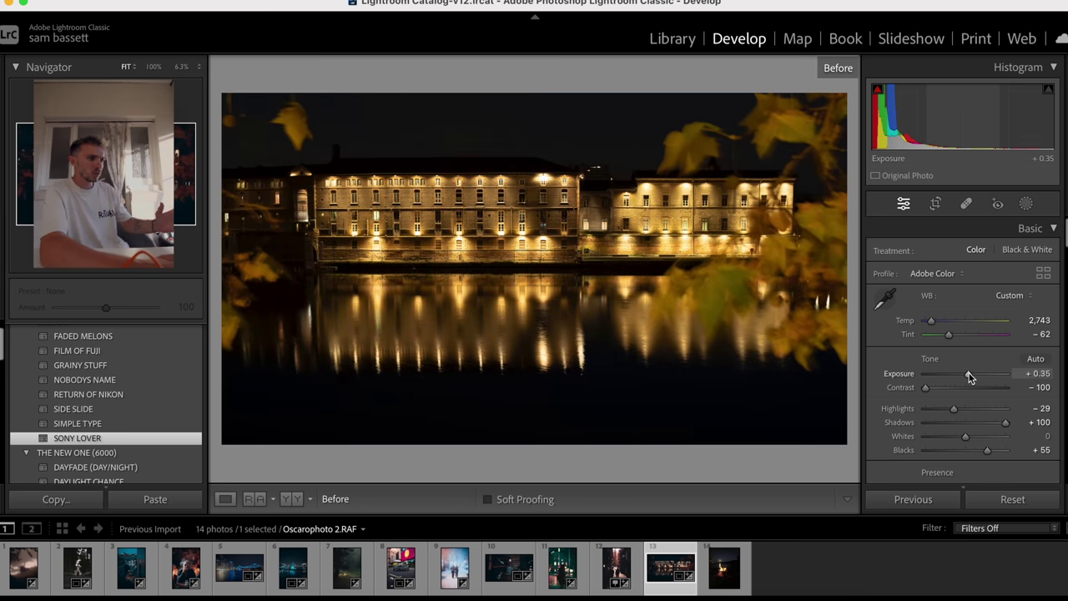
key(backslash)
key(backslash)
key(backslash)
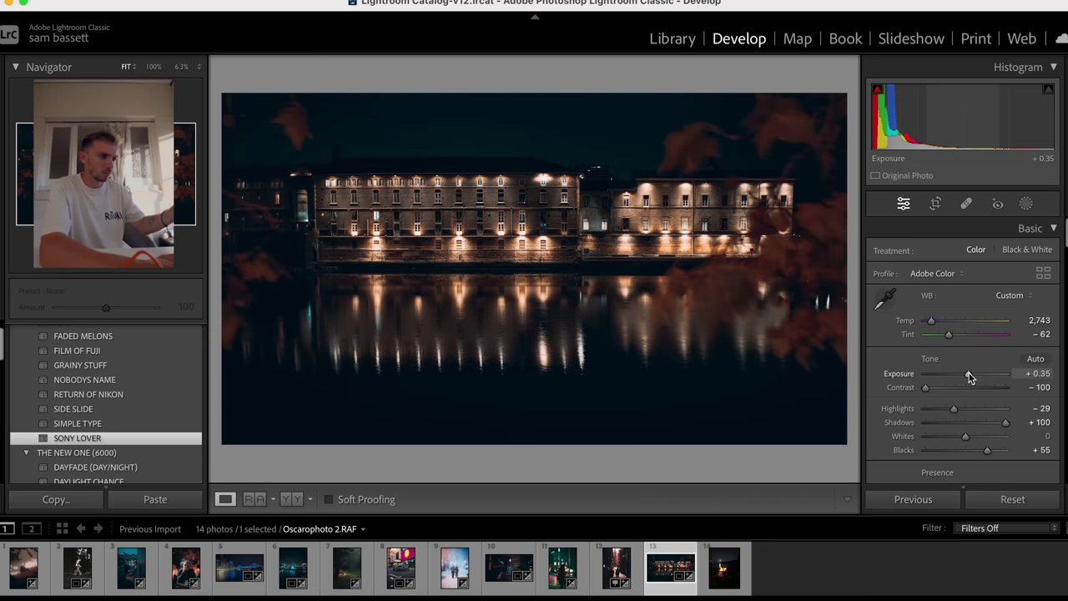
Step: Crop the campfire photo slightly tighter around the fire and moon, keeping the original aspect ratio
click(723, 571)
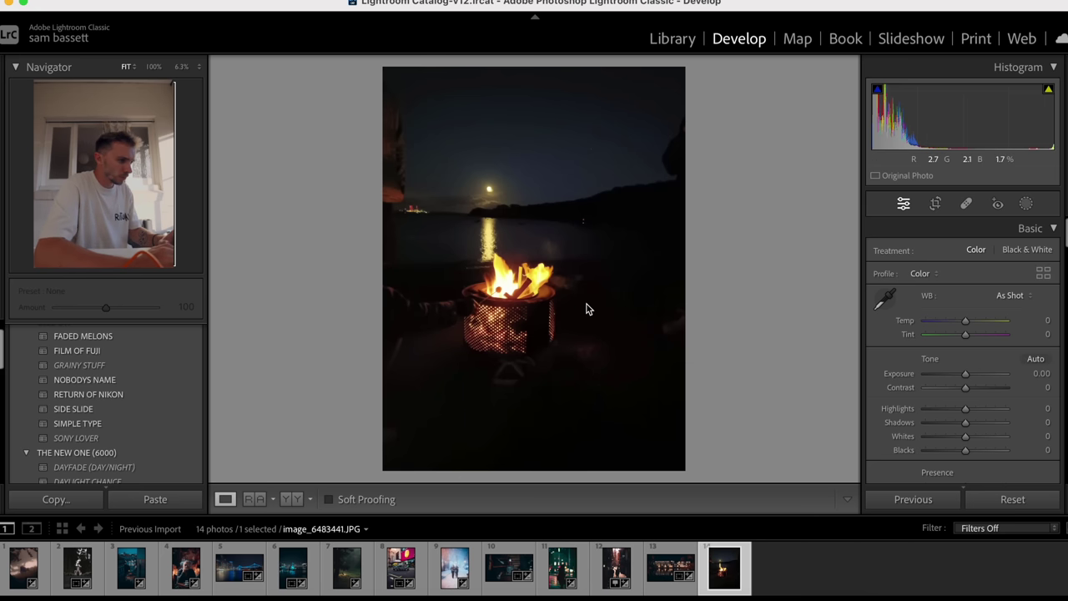
click(934, 204)
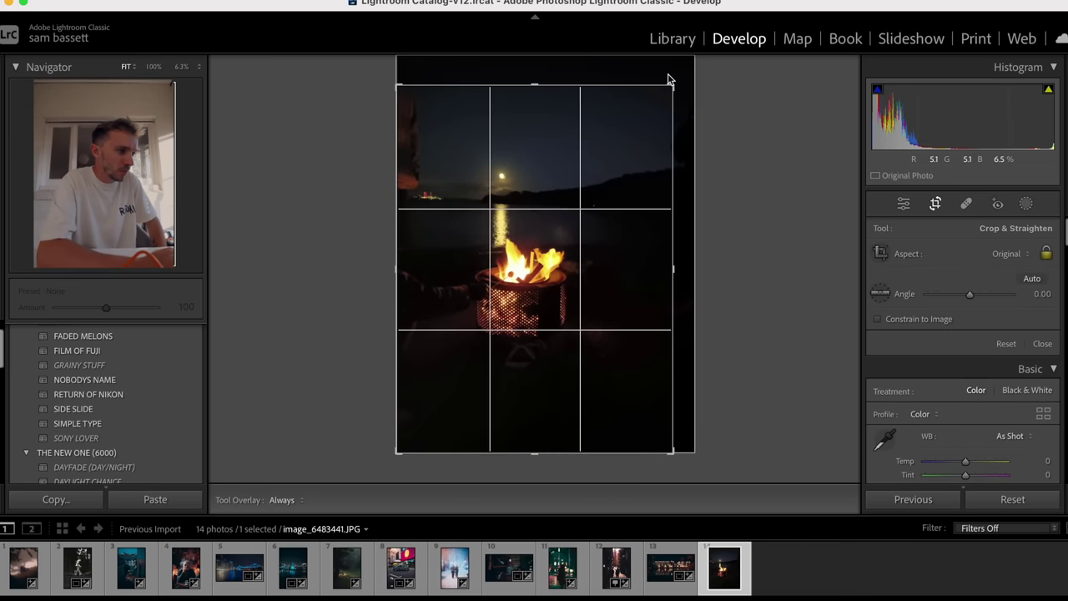
click(935, 206)
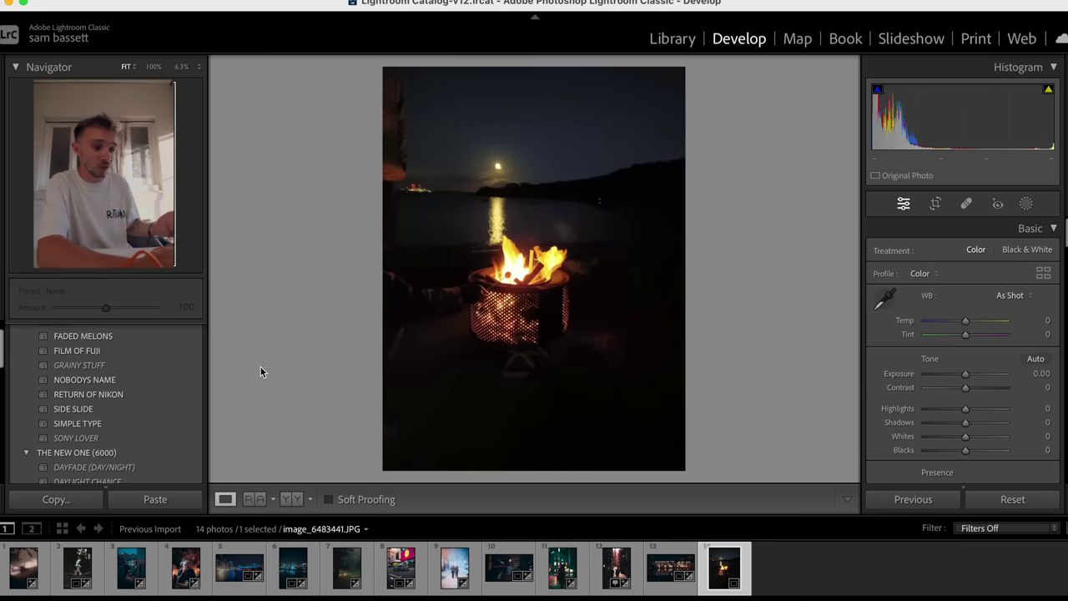
Step: Apply the SONY LOVER preset to the campfire photo and set Temp -11, Exposure +1.25, Highlights -63, Shadows +62 and Blacks +44
click(102, 439)
mouse_move(961, 326)
mouse_down()
mouse_move(950, 326)
mouse_move(961, 324)
mouse_up()
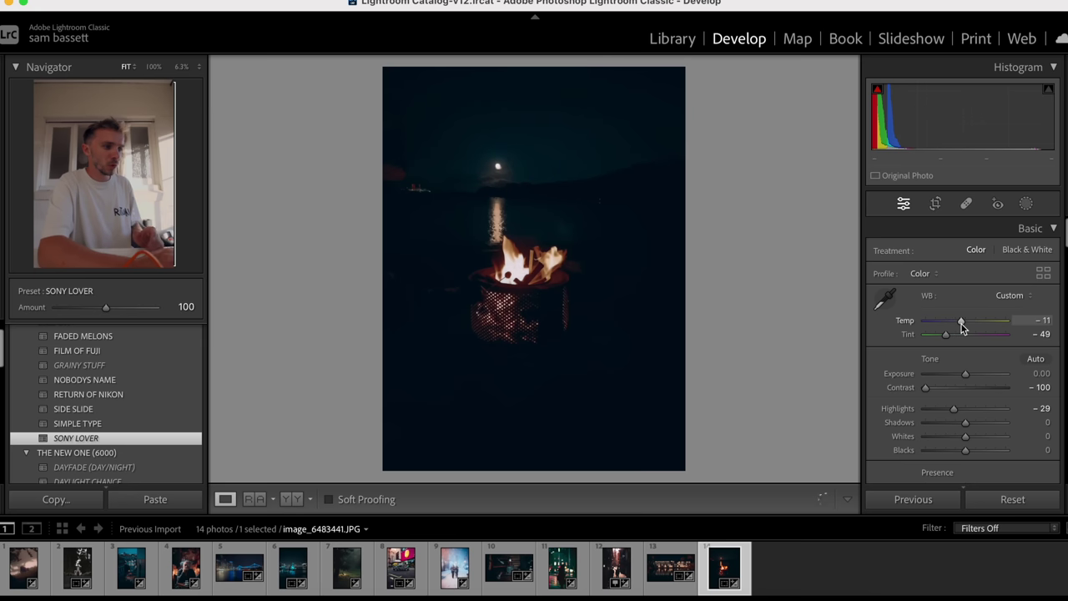
drag(966, 422, 1003, 422)
click(998, 451)
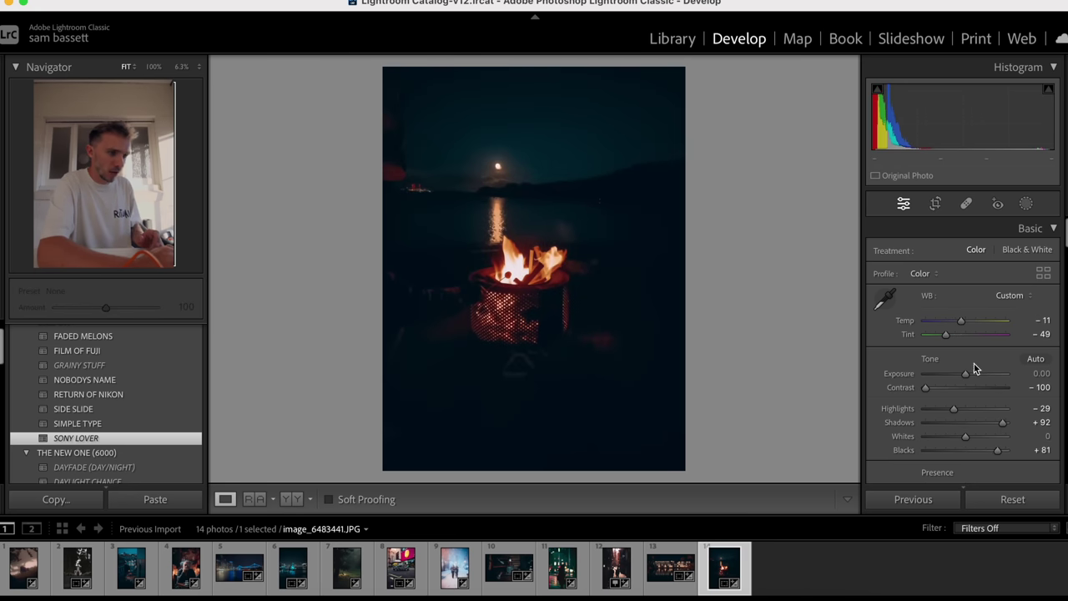
drag(966, 373, 975, 374)
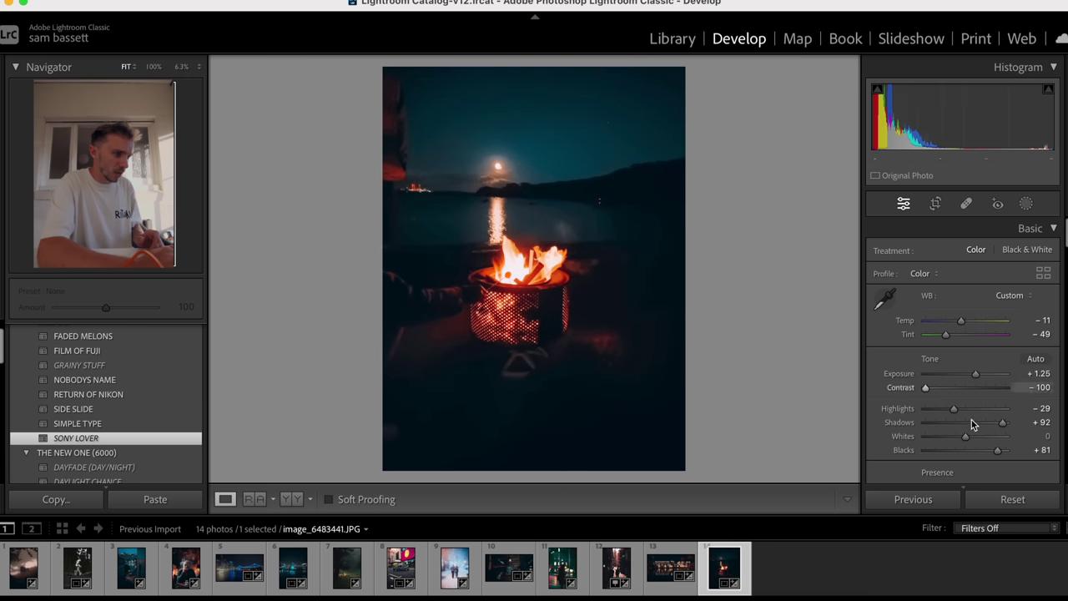
drag(953, 412, 989, 424)
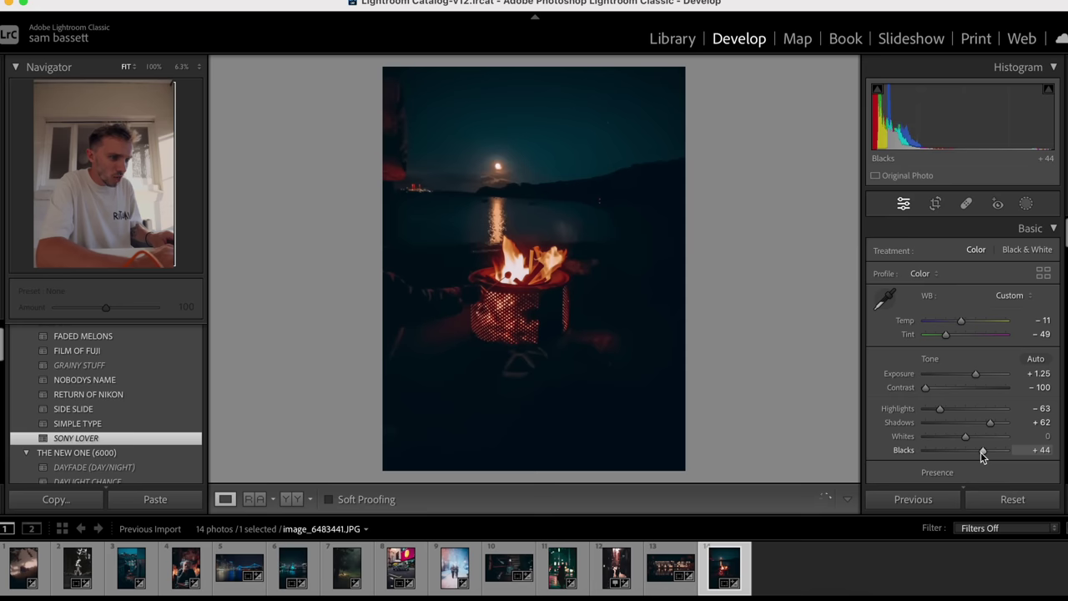
Step: Set the campfire photo's Color Grading shadows to hue 206 and saturation 20, and compare the result with the original
scroll(981, 452, down, 10)
scroll(981, 452, down, 15)
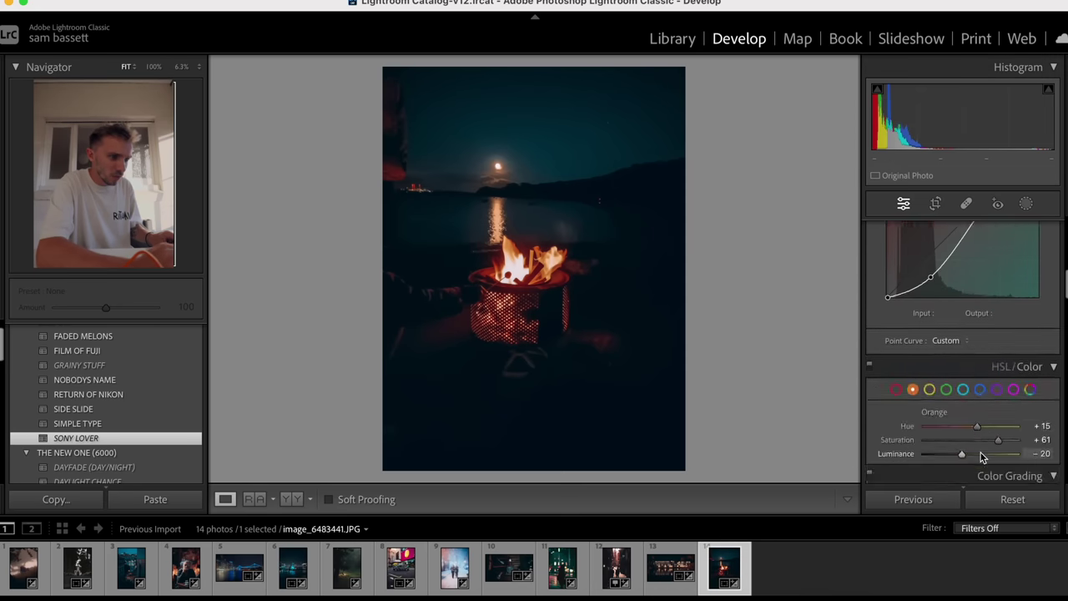
scroll(928, 380, up, 2)
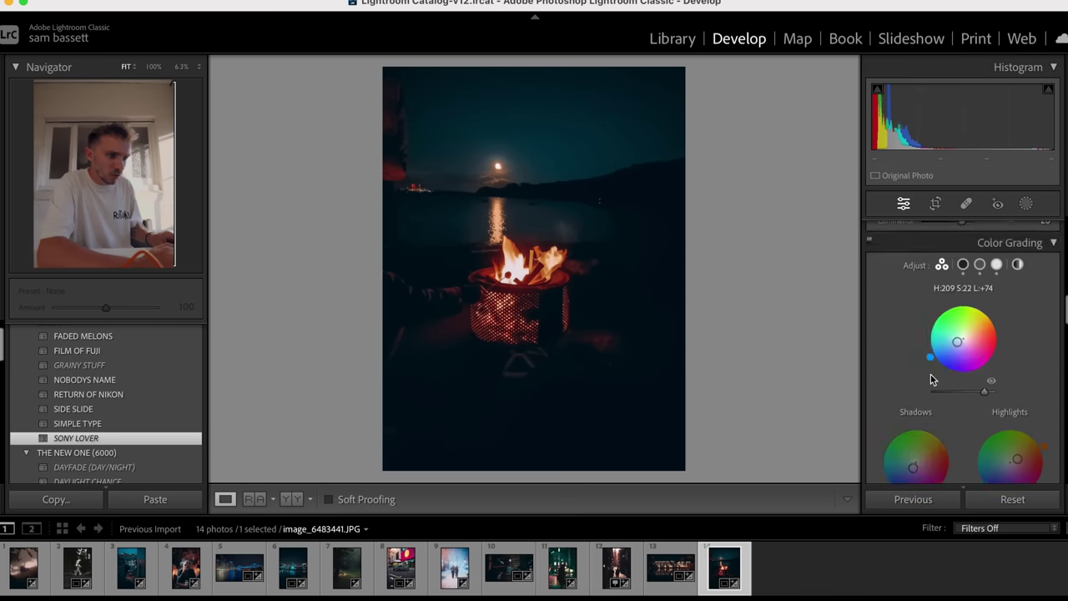
scroll(918, 386, down, 3)
drag(900, 405, 880, 383)
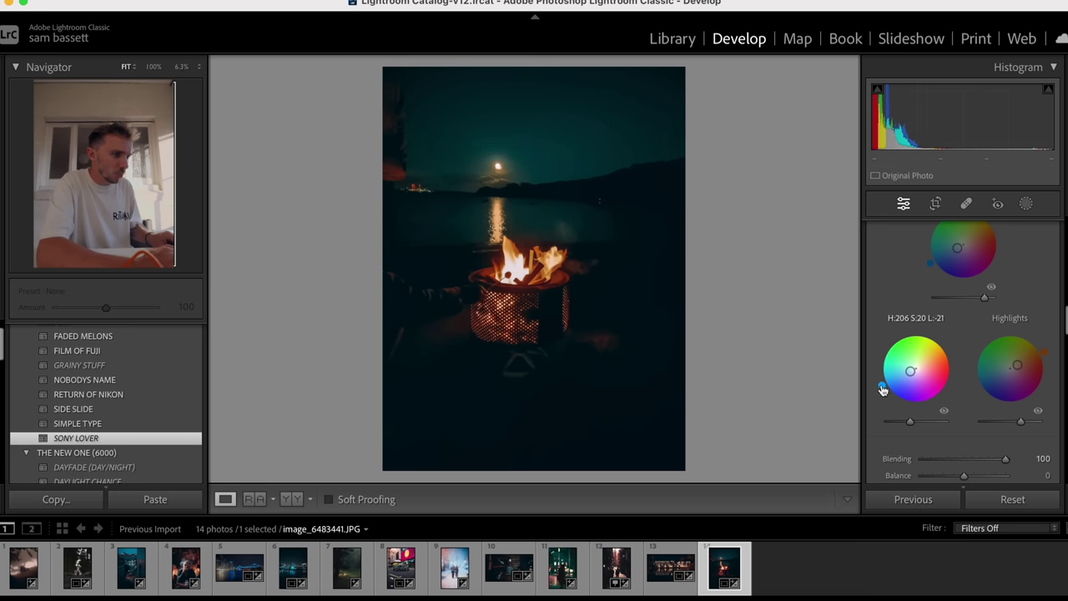
key(backslash)
key(backslash)
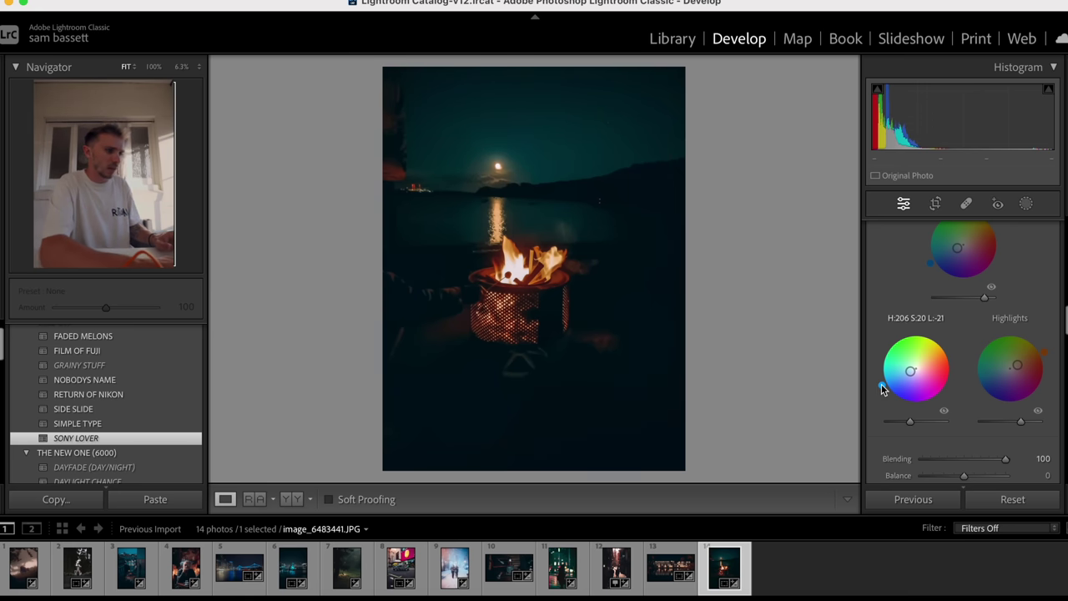
key(y)
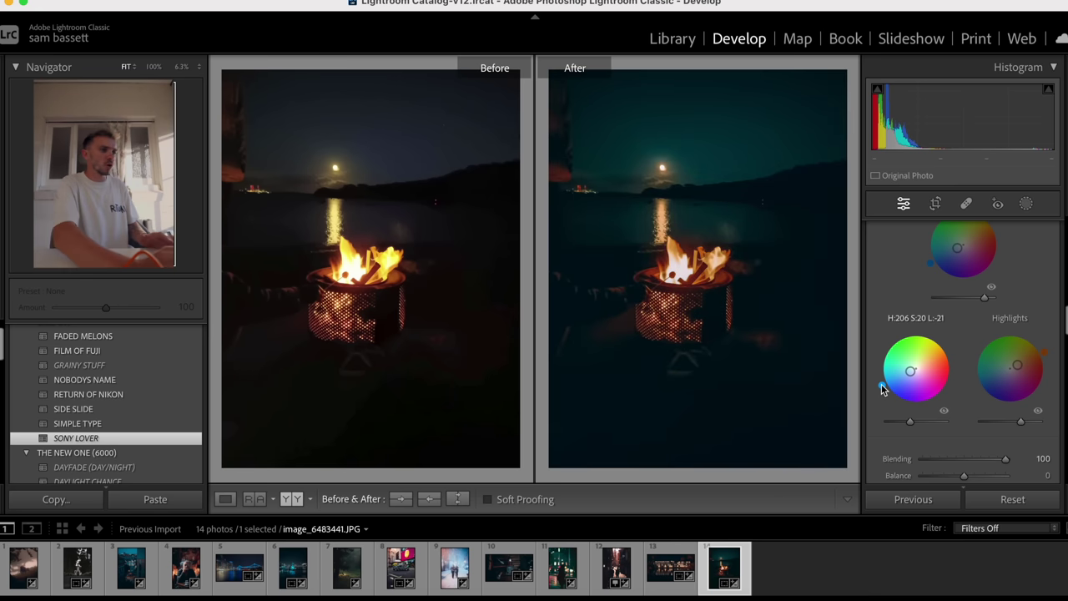